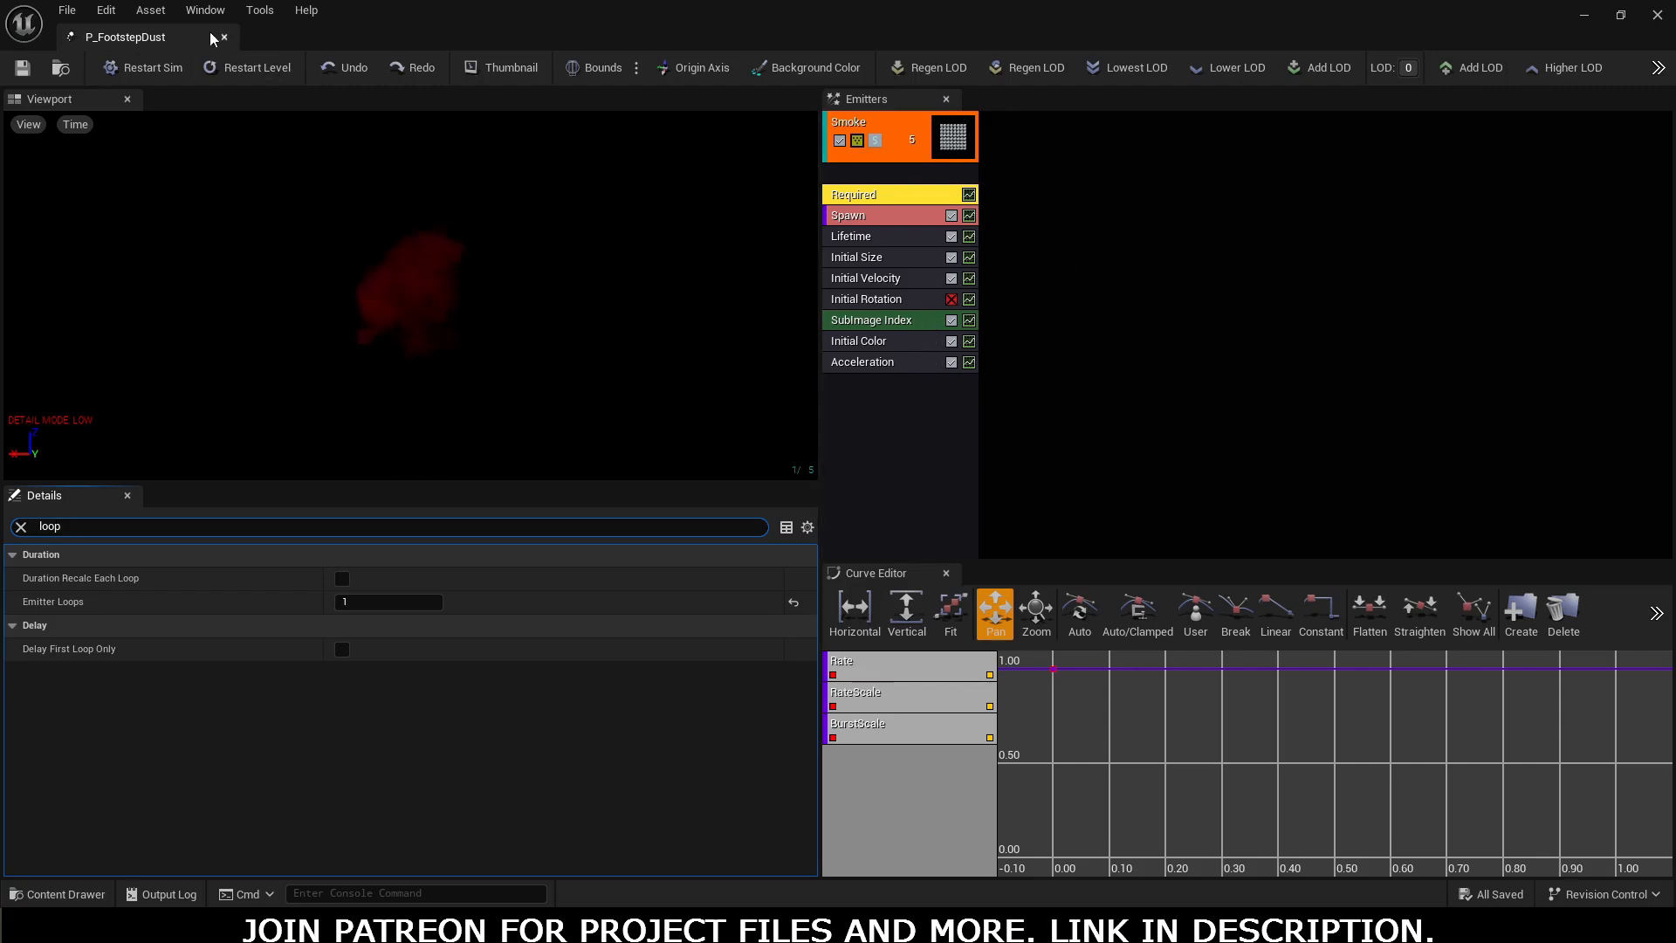
Step: Dock the P_FootstepDust editor in the main window and reorder the ThirdPersonMap level to sit just before it
{"action": "left_click_drag", "start_coordinate": [210, 31], "coordinate": [840, 39]}
{"action": "left_click", "coordinate": [142, 39]}
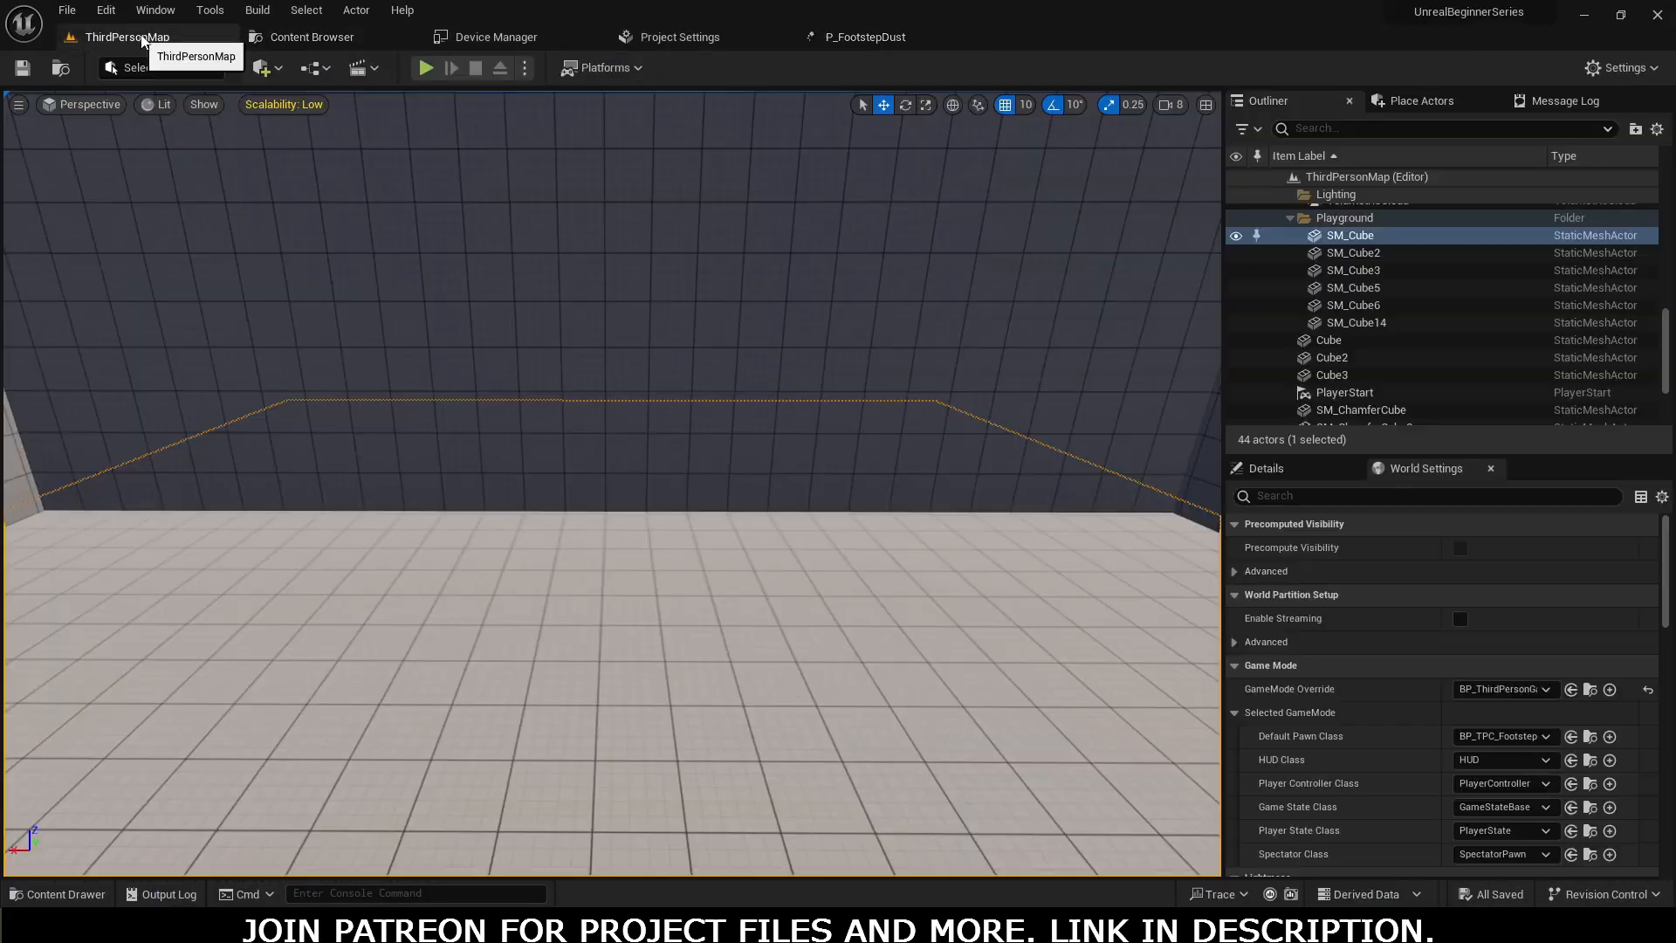
{"action": "left_click_drag", "start_coordinate": [143, 39], "coordinate": [697, 39]}
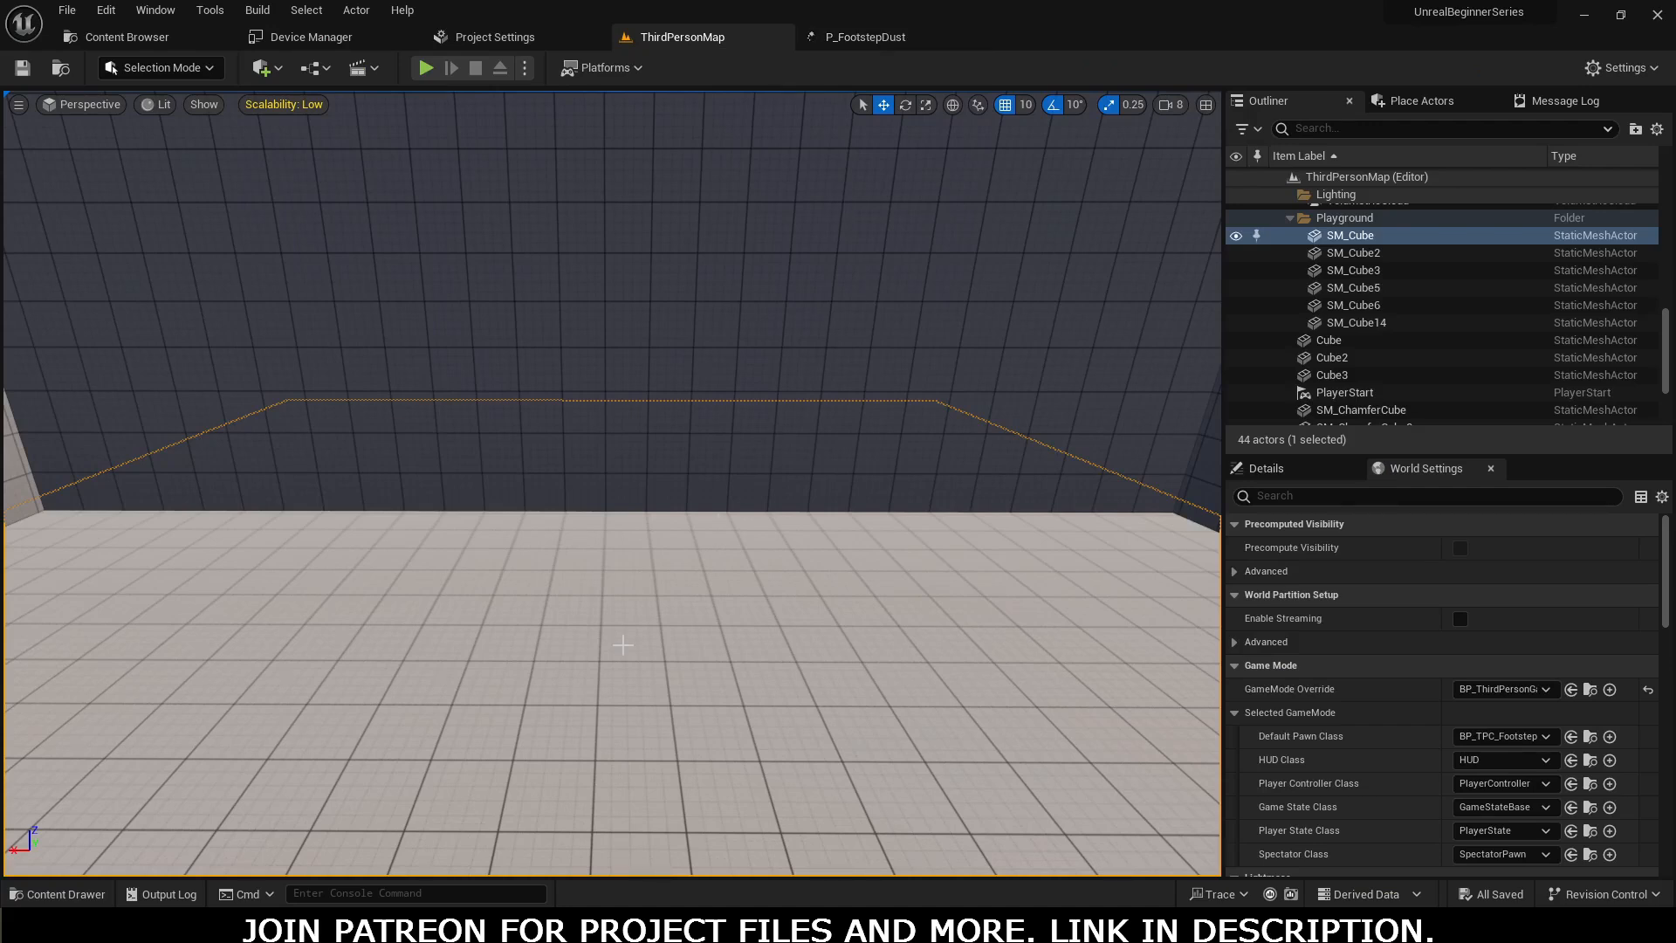
Step: Play-test the ThirdPersonMap level by running the character forward, and end the play session
{"action": "key", "text": "ctrl+space"}
{"action": "left_click", "coordinate": [557, 163]}
{"action": "left_click", "coordinate": [426, 69]}
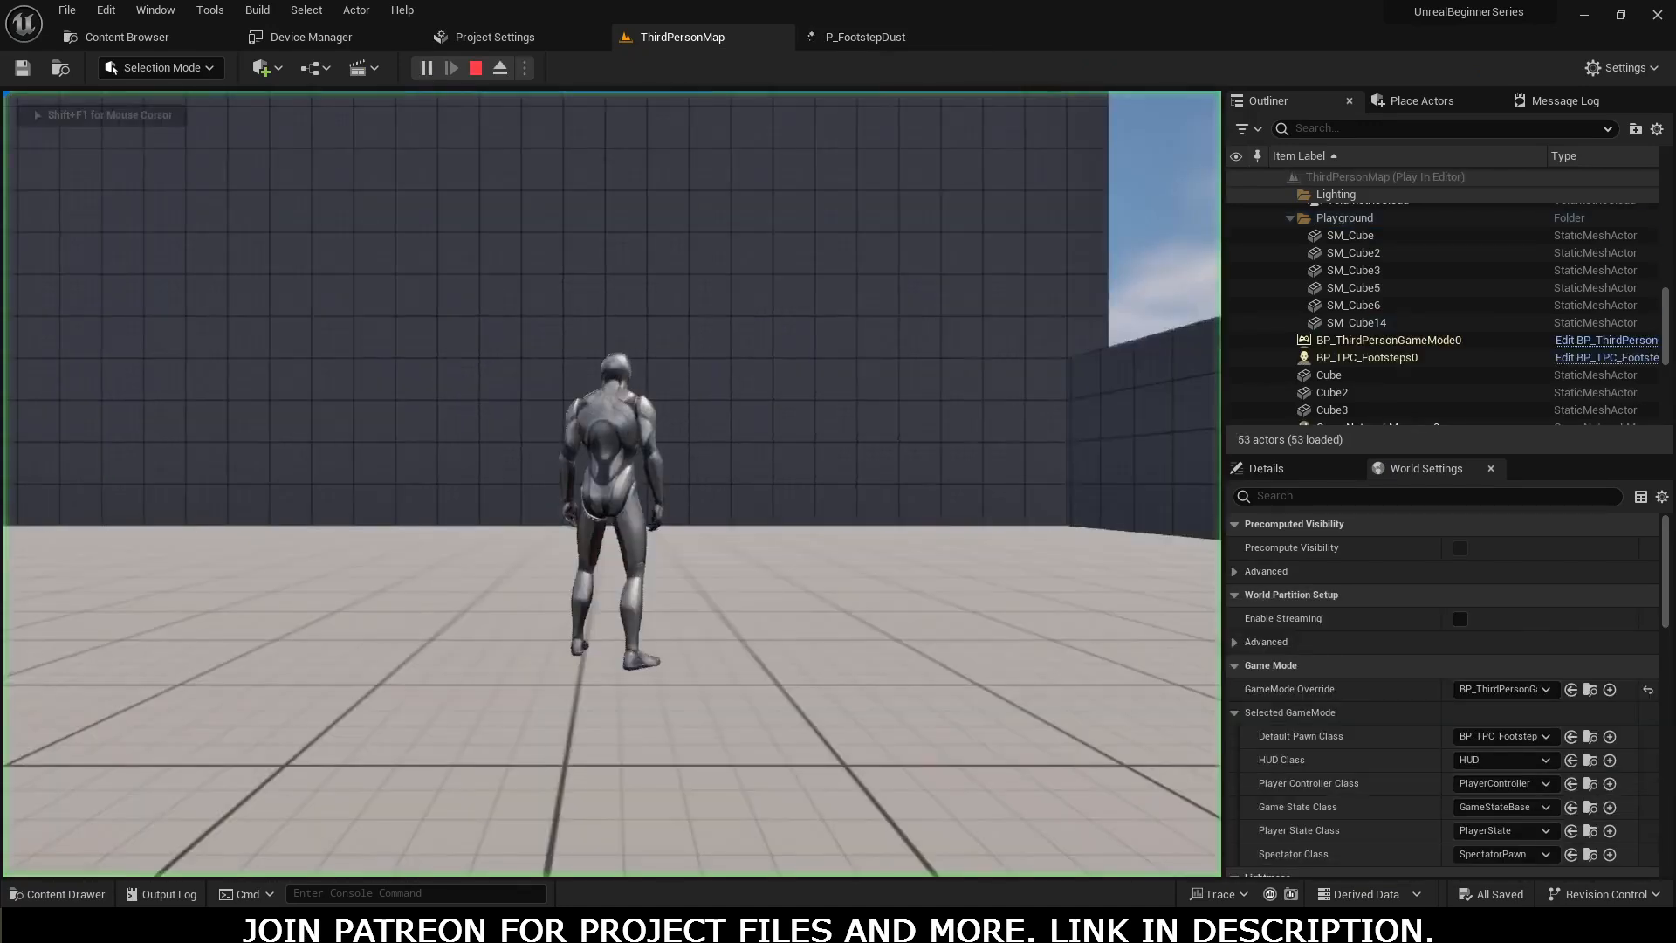
{"action": "key", "text": "w"}
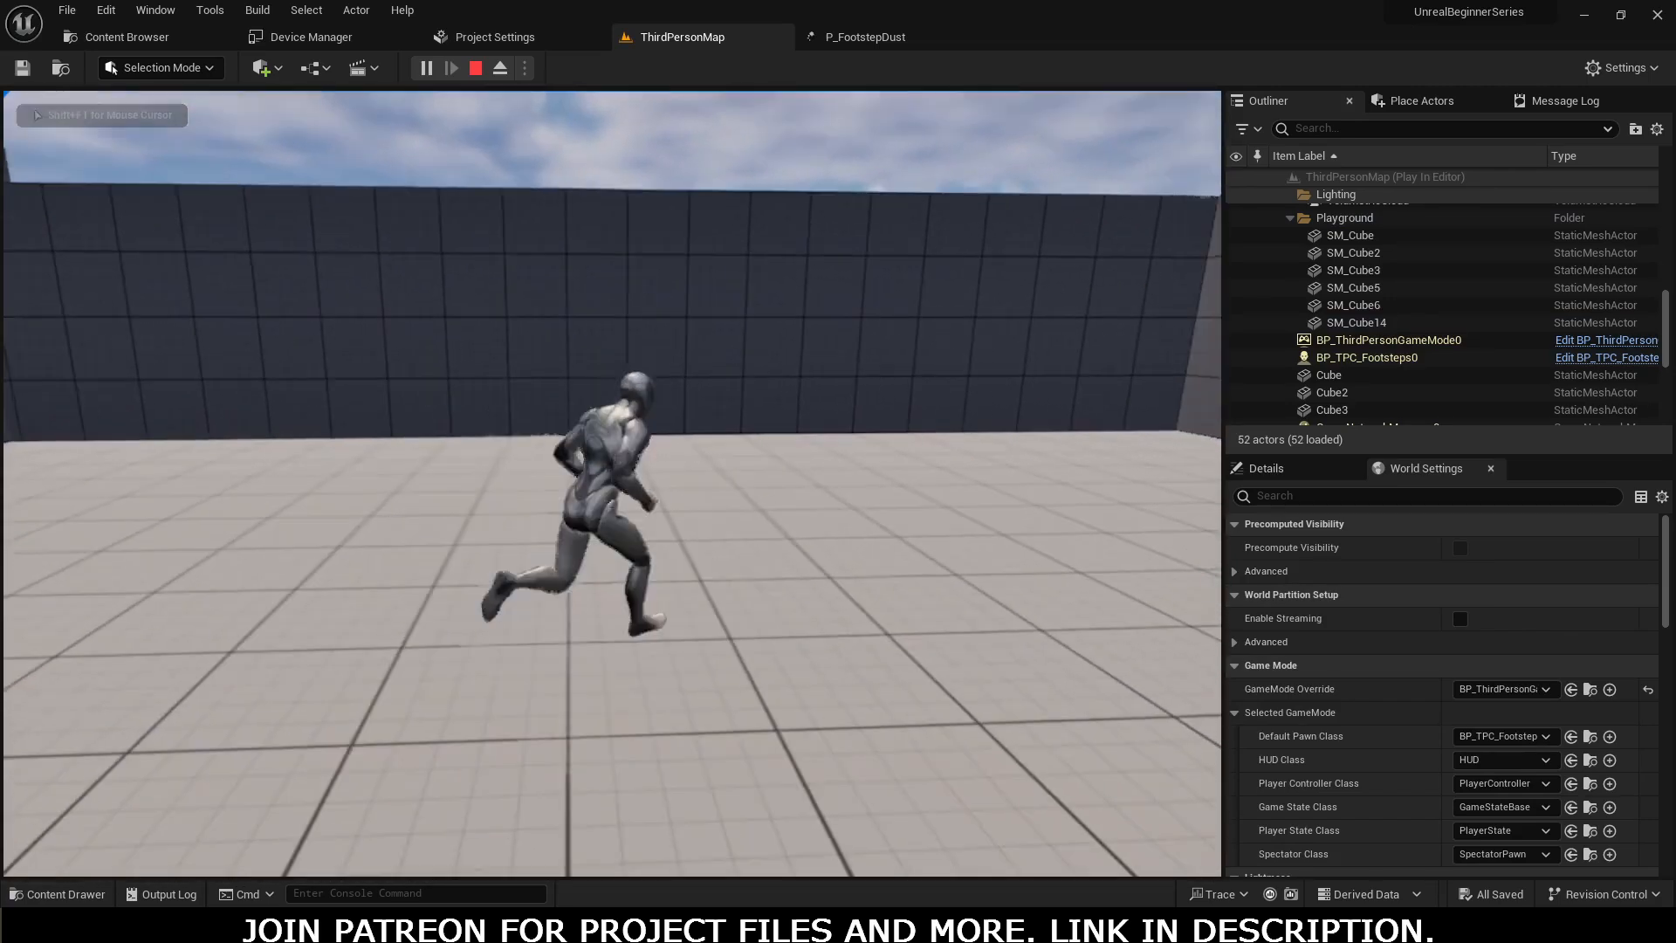
{"action": "key", "text": "shift+F1"}
{"action": "key", "text": "Escape"}
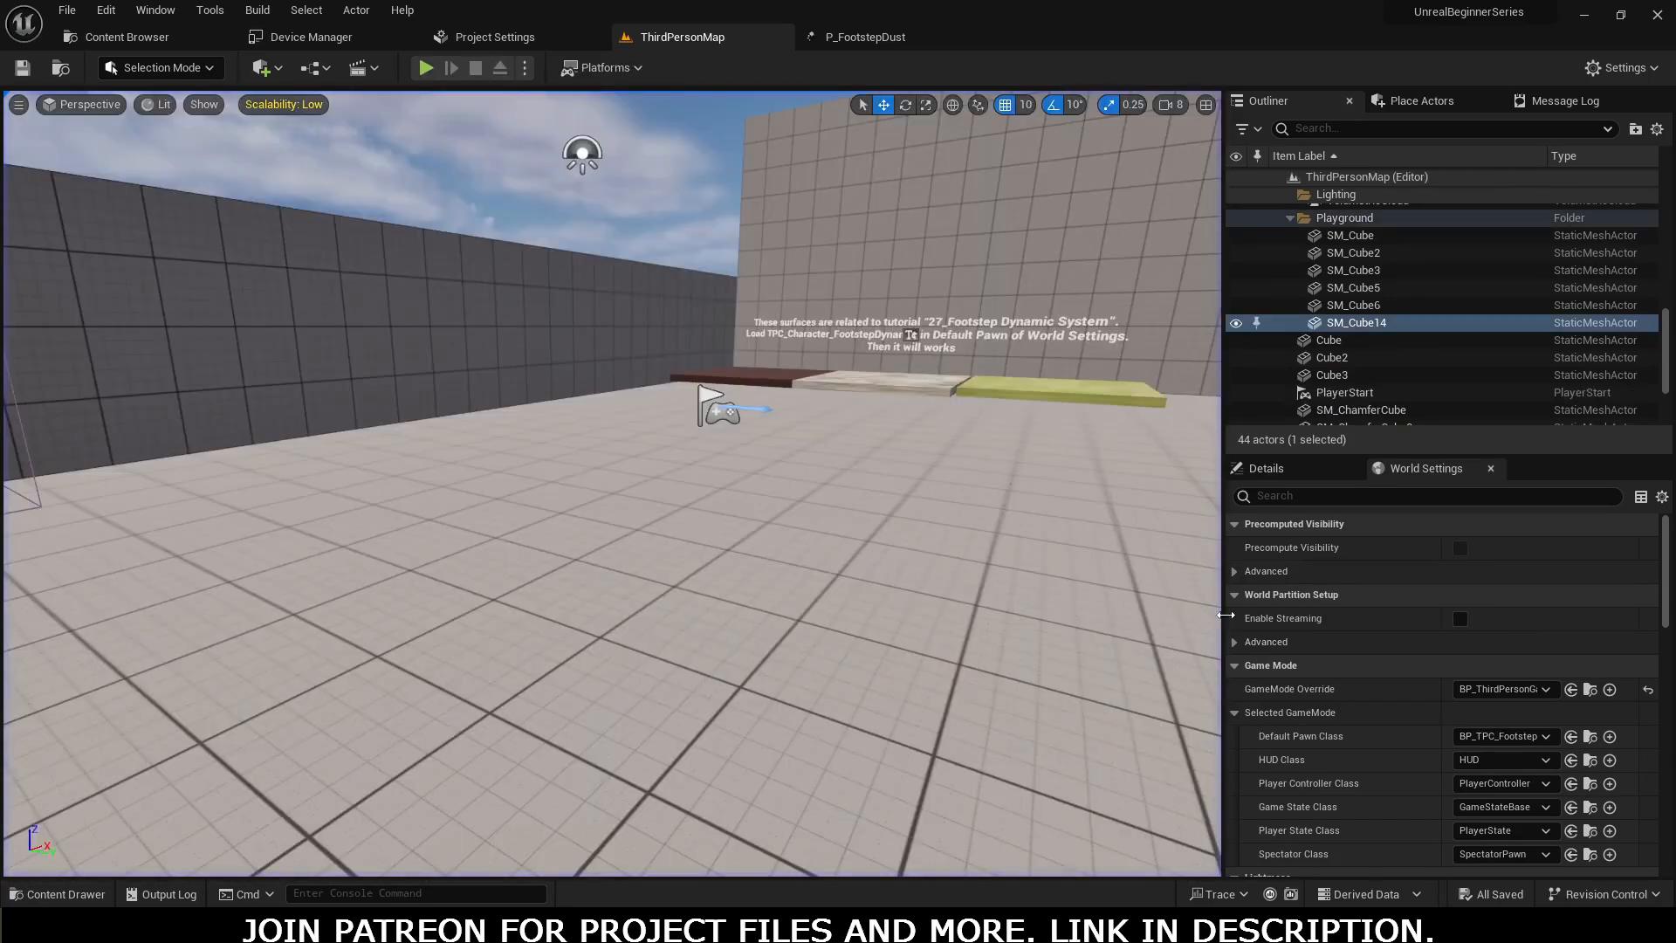
Step: Open the MM_Run_Fwd_Footstep animation from Animations_Footstep and scrub to the first footfall at about 0.23 s, viewing the feet from the side
{"action": "key", "text": "ctrl+space"}
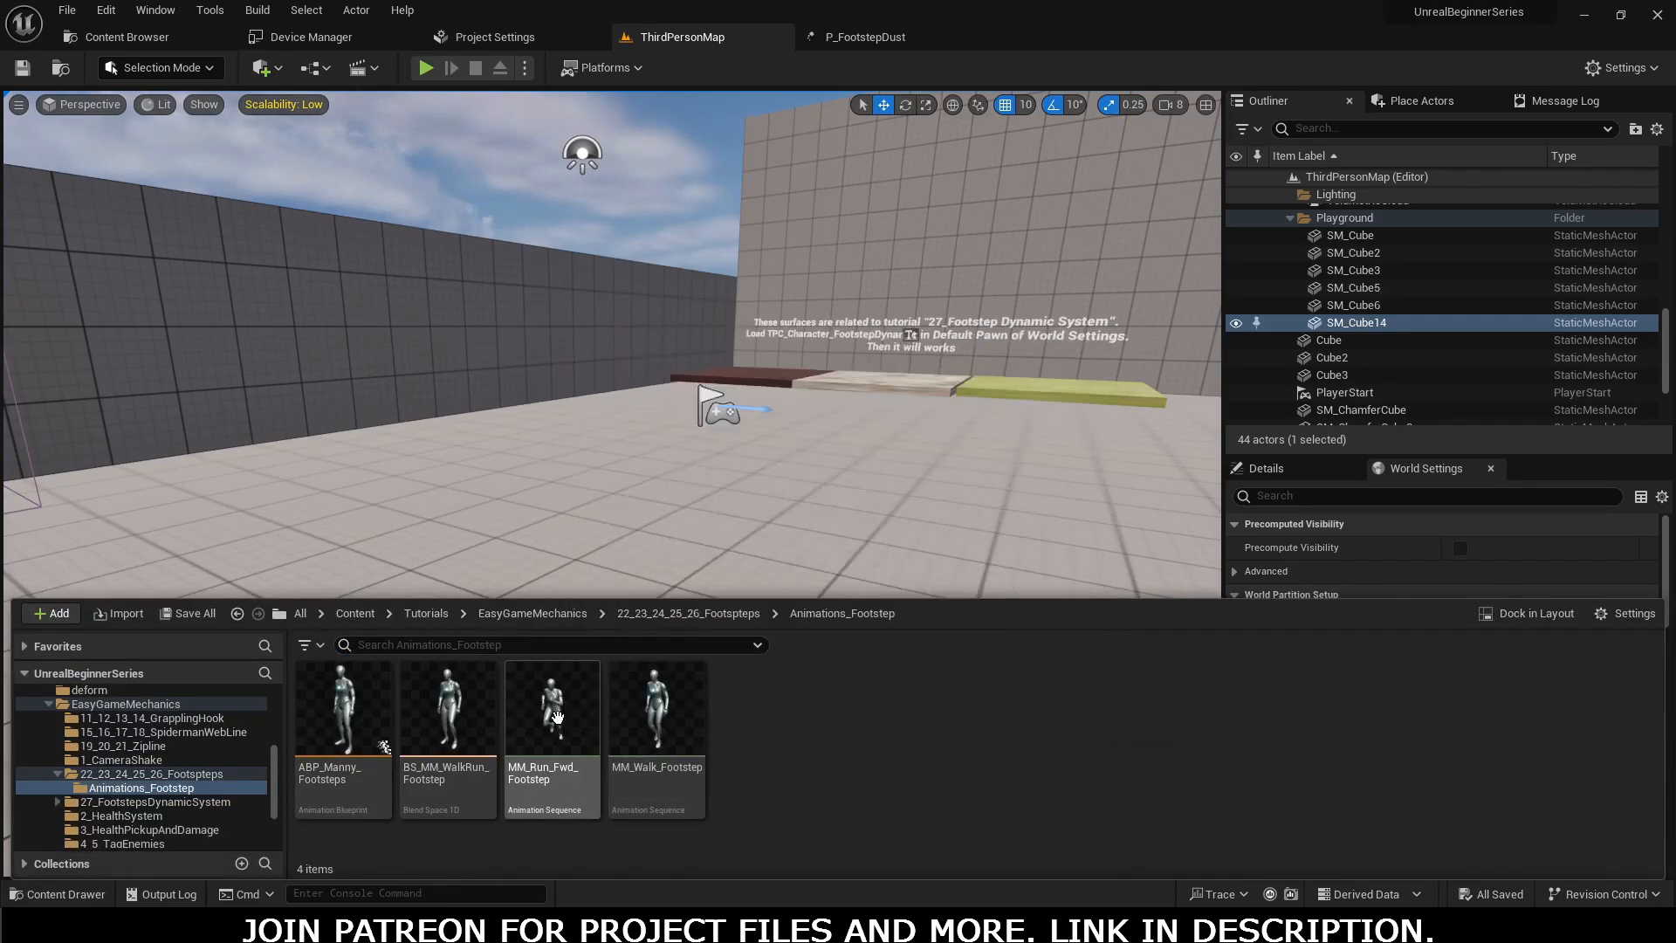
{"action": "double_click", "coordinate": [540, 775]}
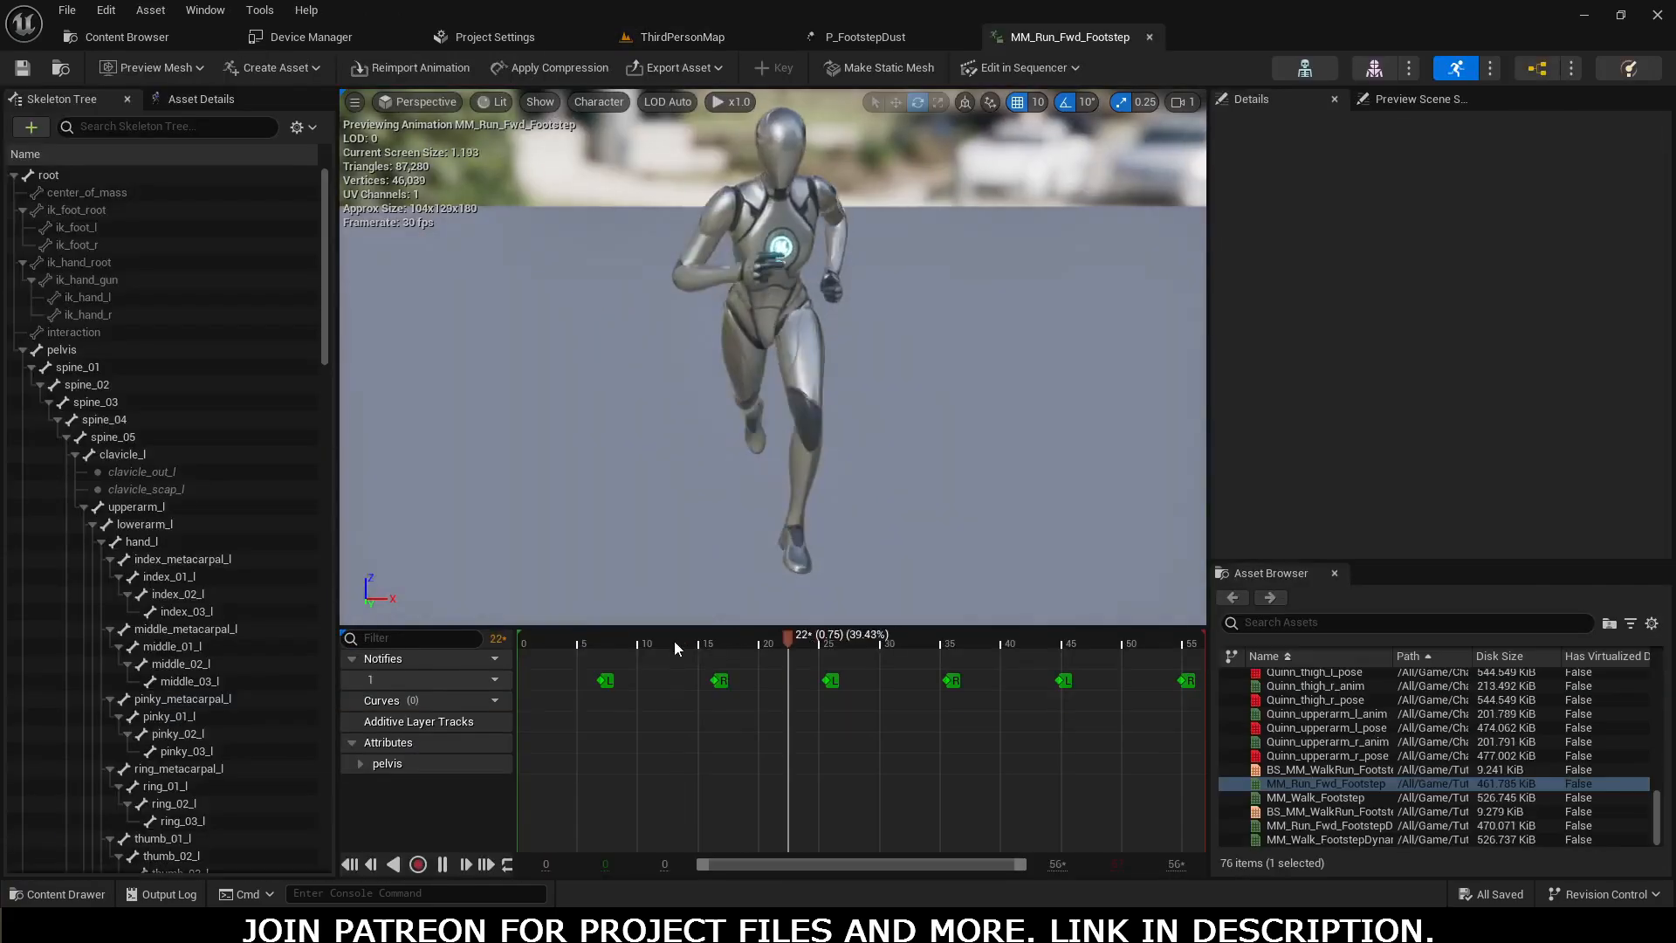
{"action": "left_click", "coordinate": [550, 633]}
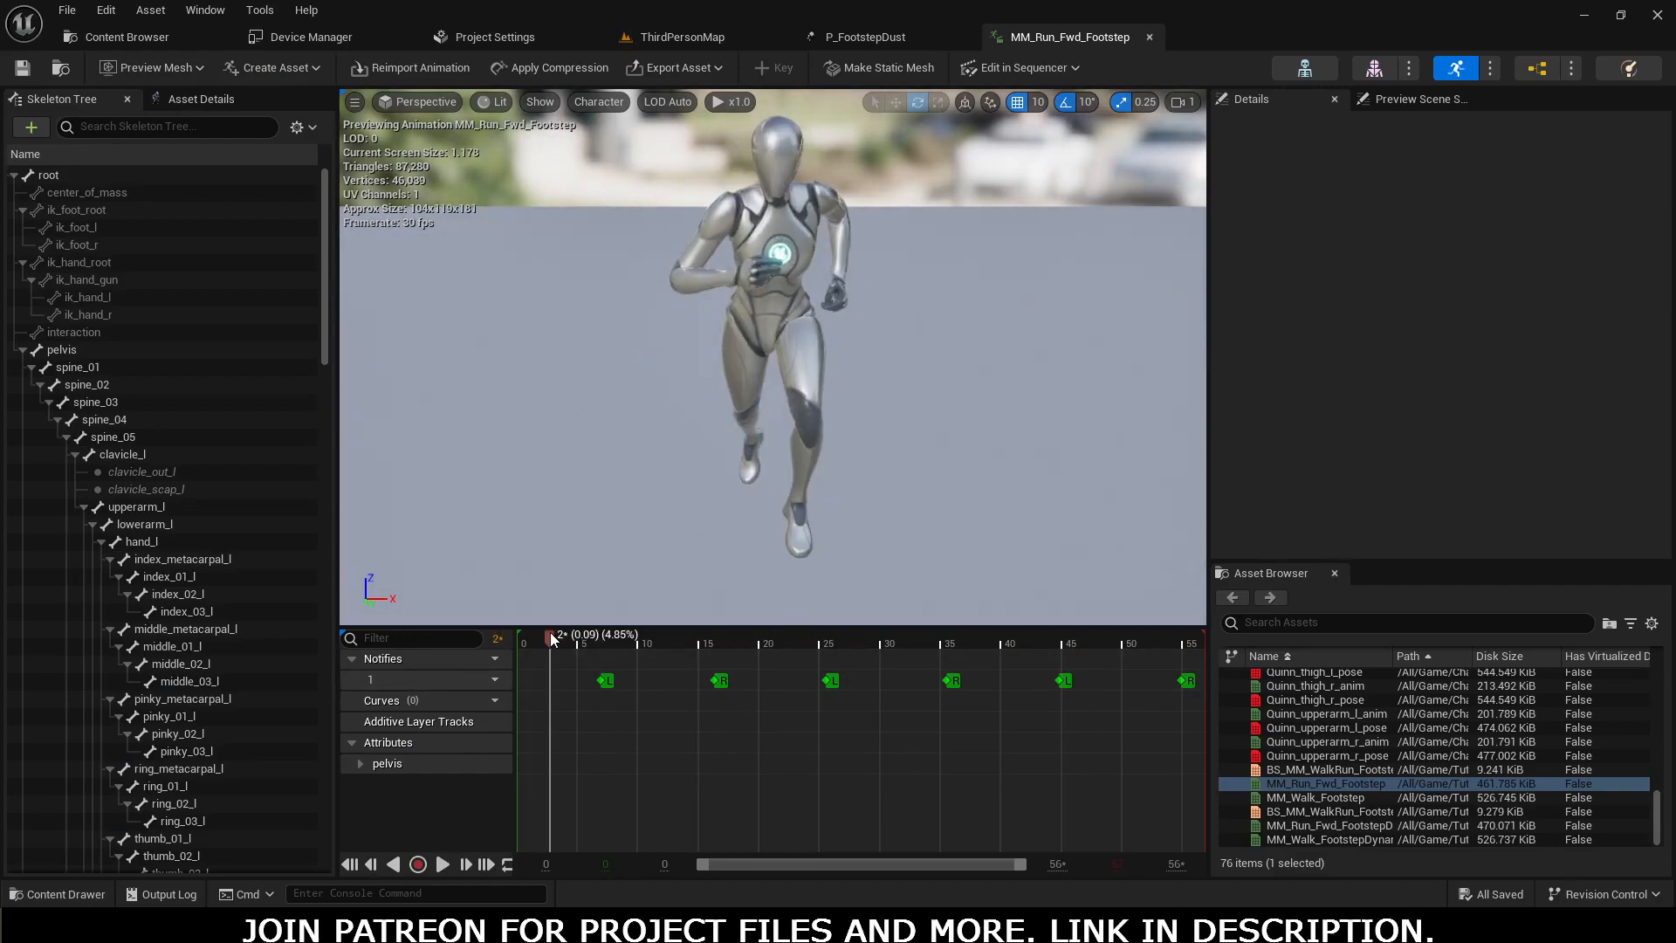
{"action": "left_click_drag", "start_coordinate": [552, 641], "coordinate": [600, 647]}
{"action": "right_click_drag", "start_coordinate": [713, 534], "coordinate": [995, 550]}
{"action": "key", "text": "a"}
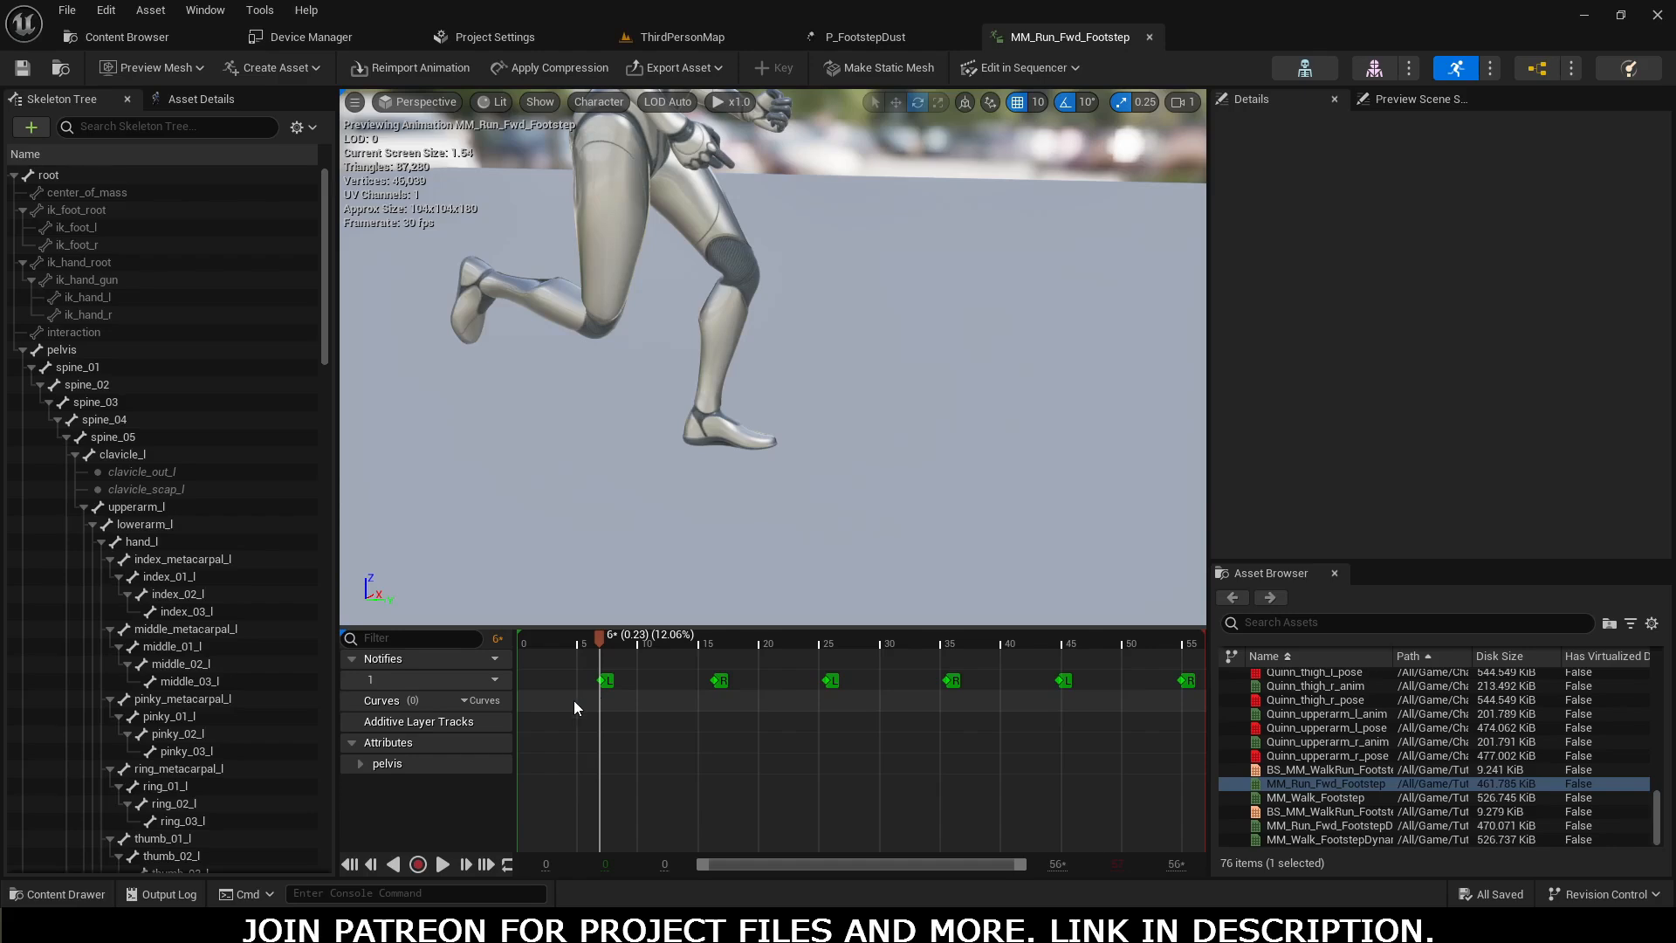
Step: Add two notify tracks, 2 and 3, to the run animation
{"action": "left_click", "coordinate": [487, 659]}
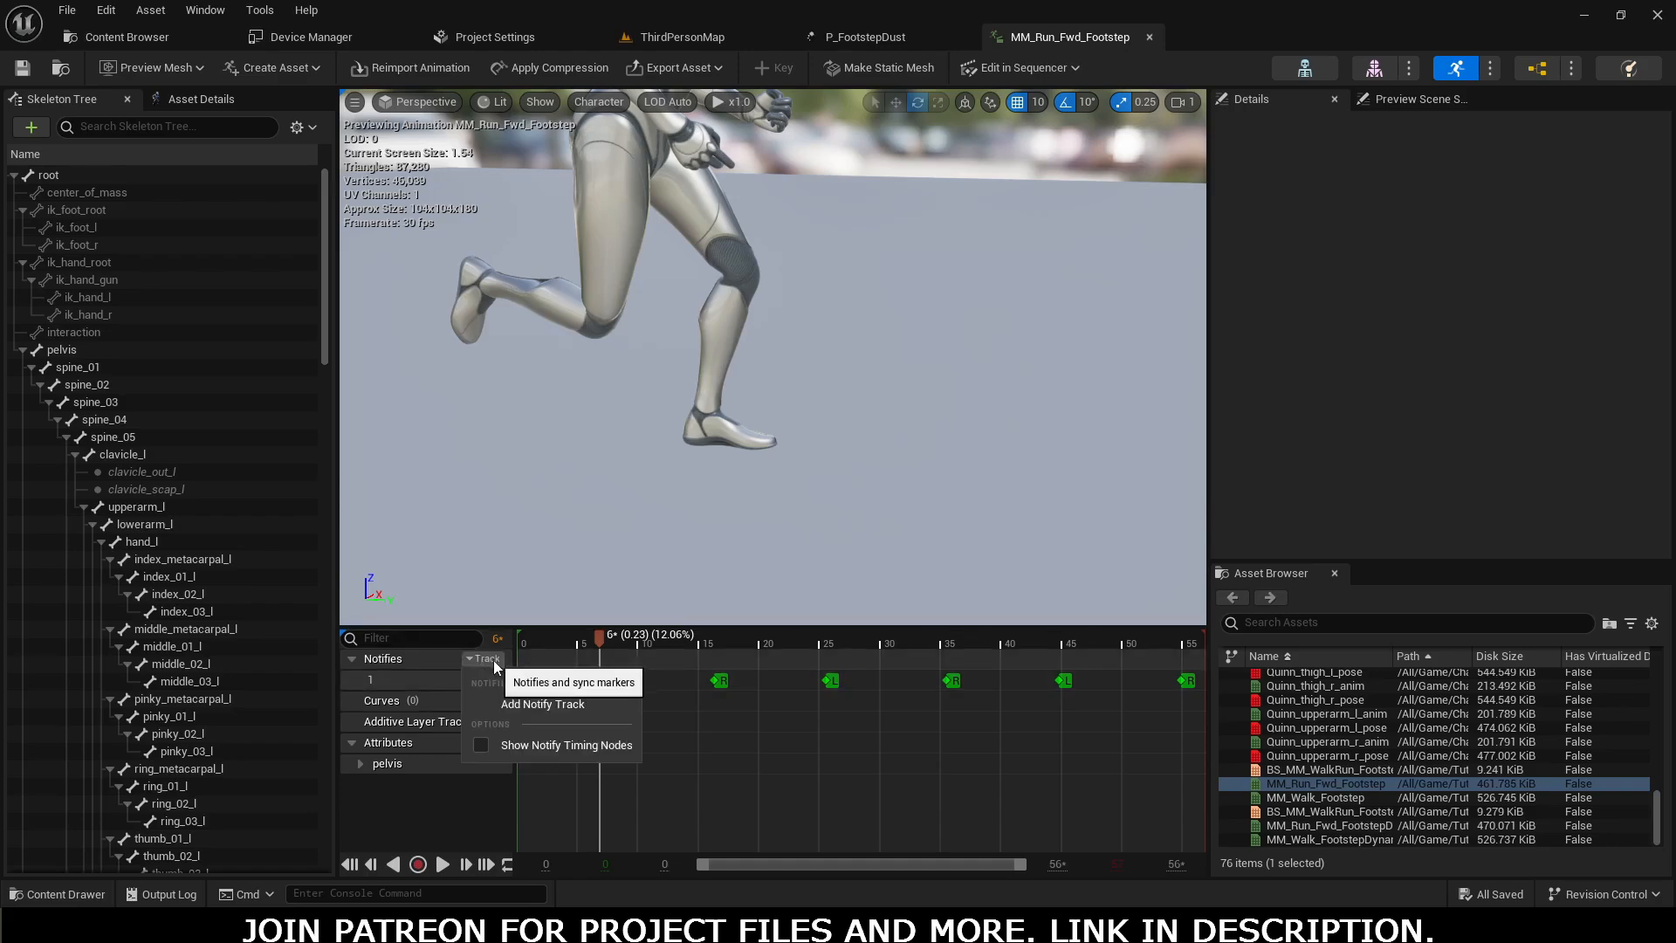
{"action": "left_click", "coordinate": [550, 705]}
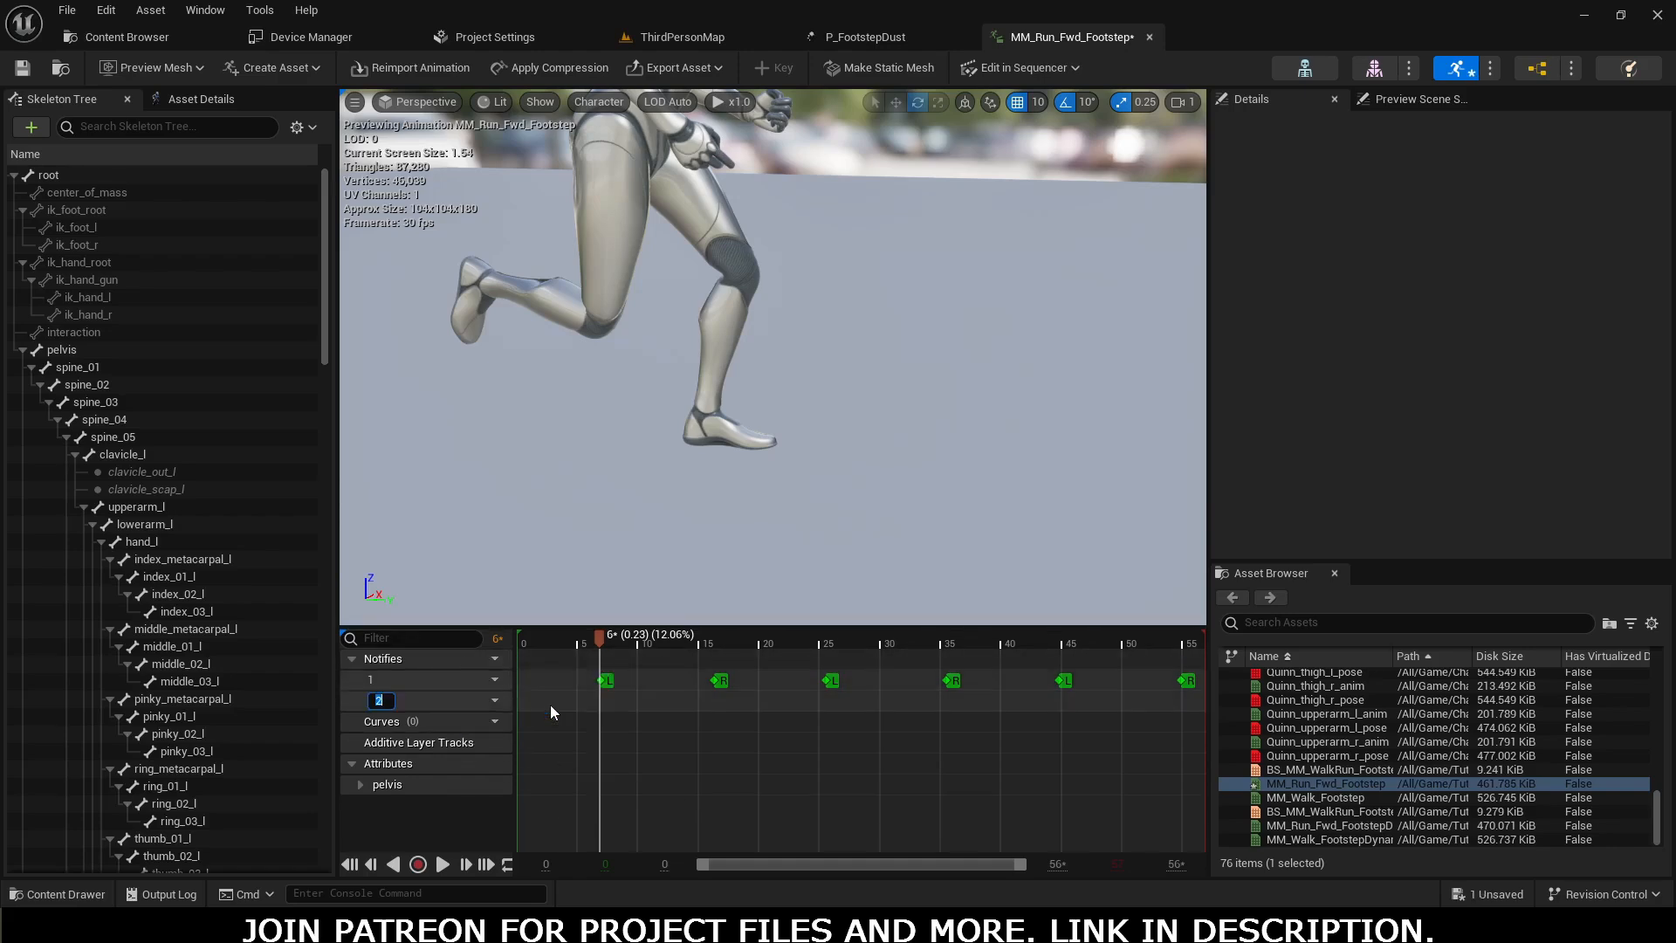
{"action": "left_click", "coordinate": [494, 660]}
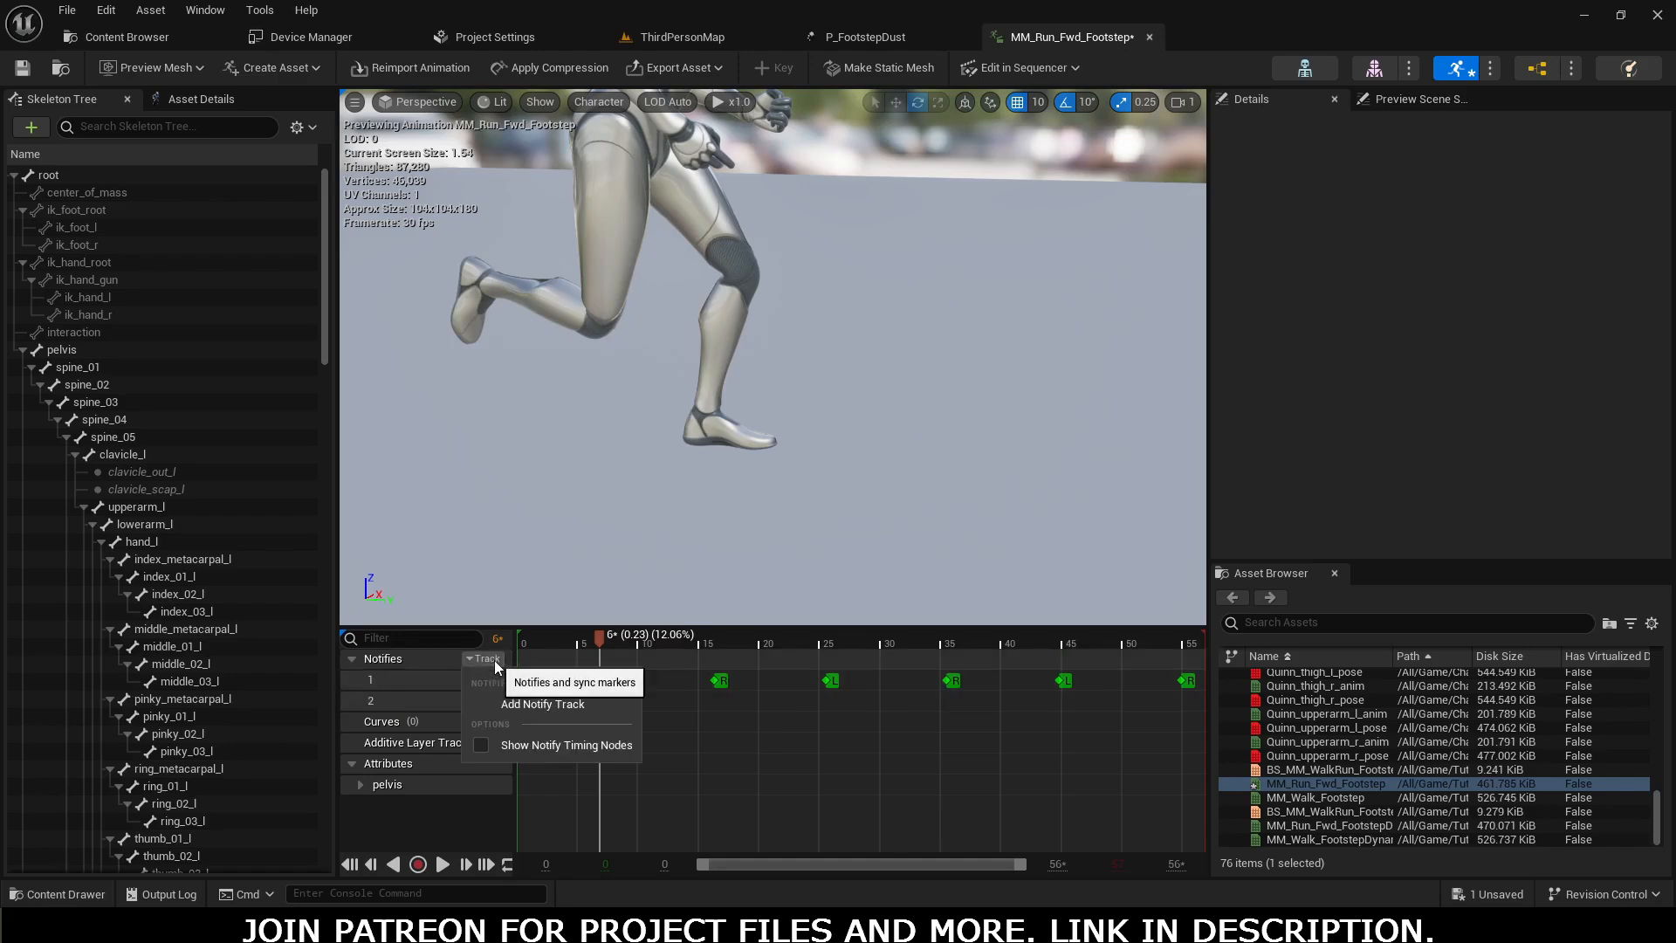
{"action": "left_click", "coordinate": [520, 703]}
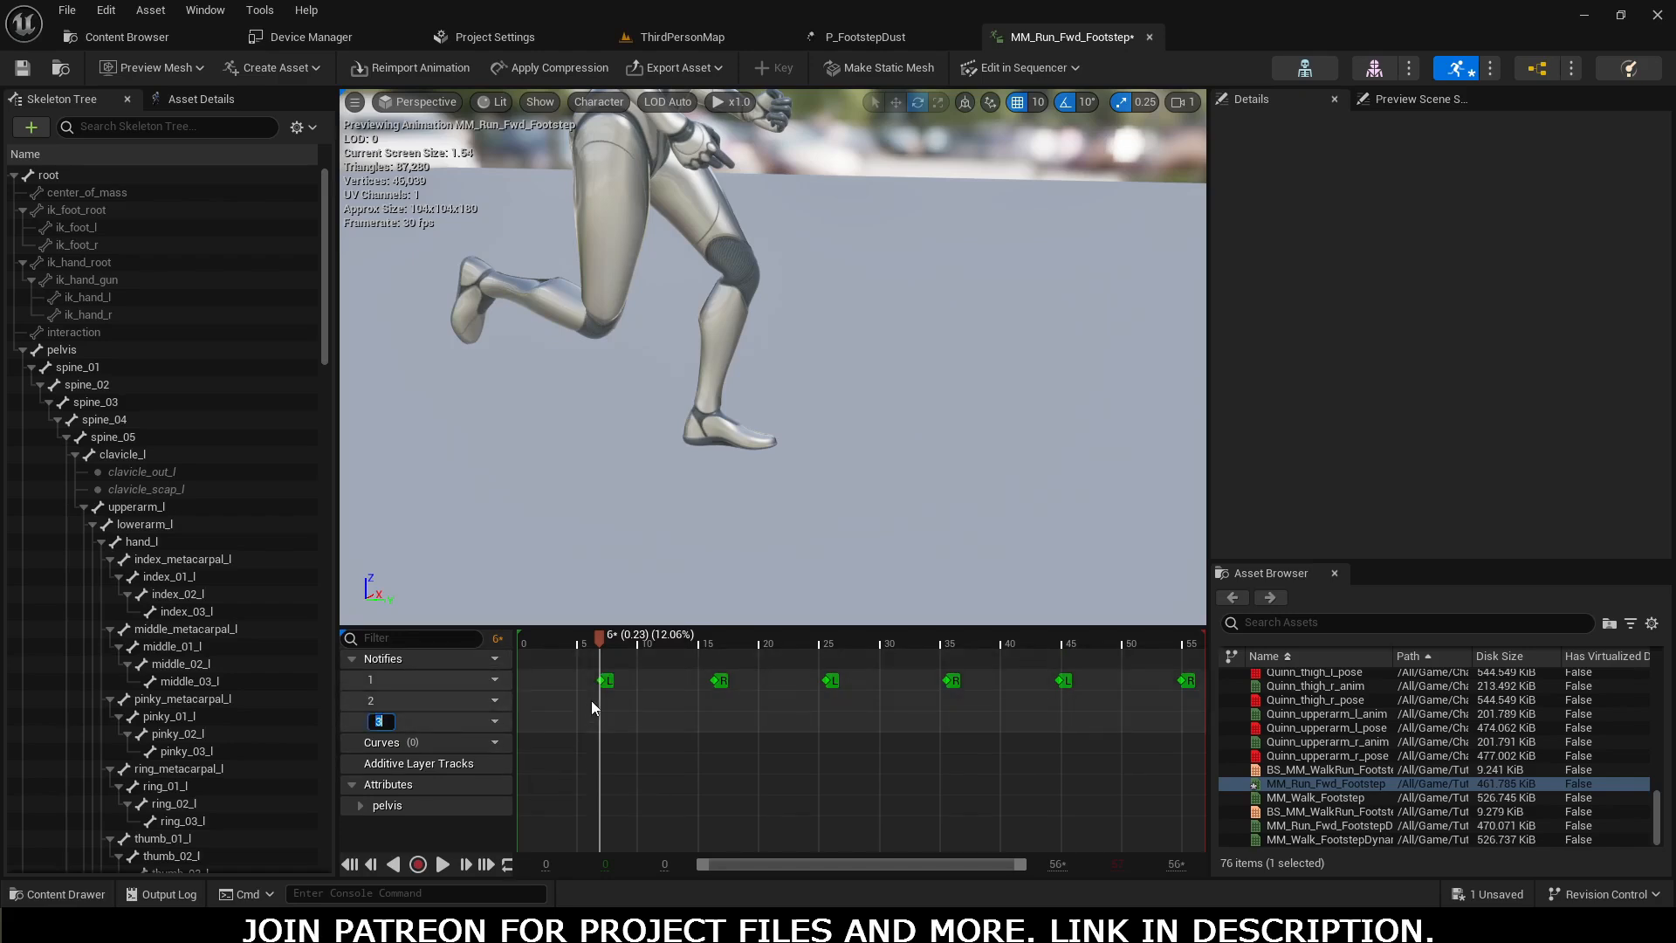
{"action": "key", "text": "Return"}
Step: Add a Play Sound notify on track 2 at the first footfall and set its sound to Footstep_Wood_1
{"action": "right_click", "coordinate": [600, 700]}
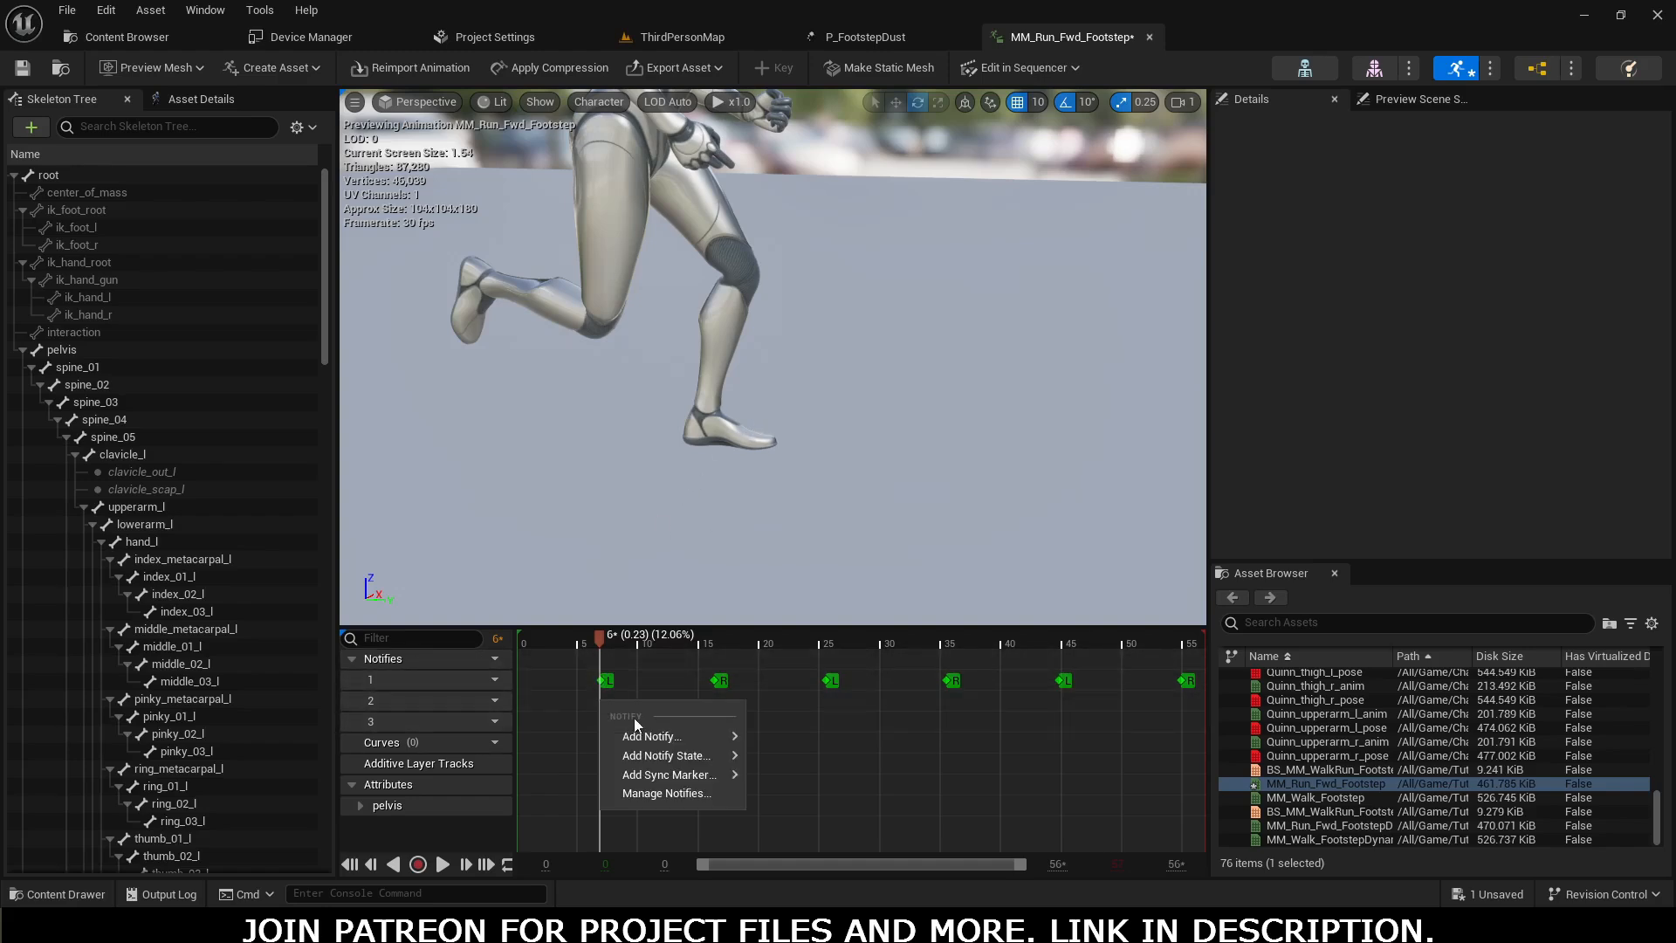
{"action": "mouse_move", "coordinate": [642, 738]}
{"action": "left_click", "coordinate": [796, 769]}
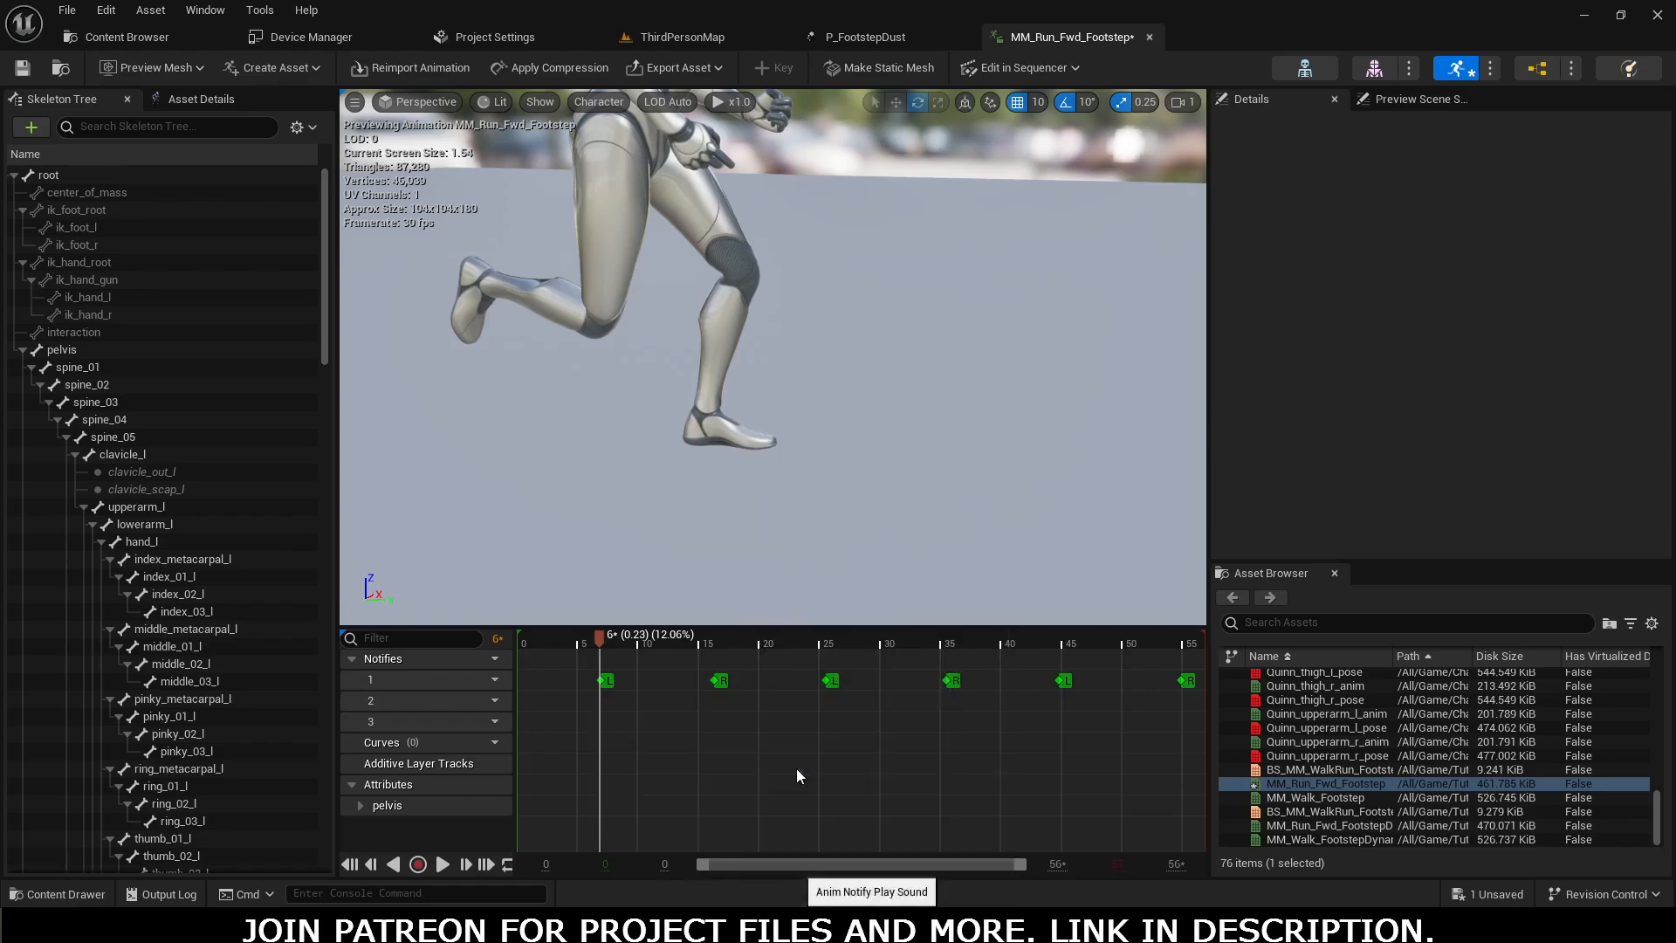
{"action": "left_click", "coordinate": [637, 705]}
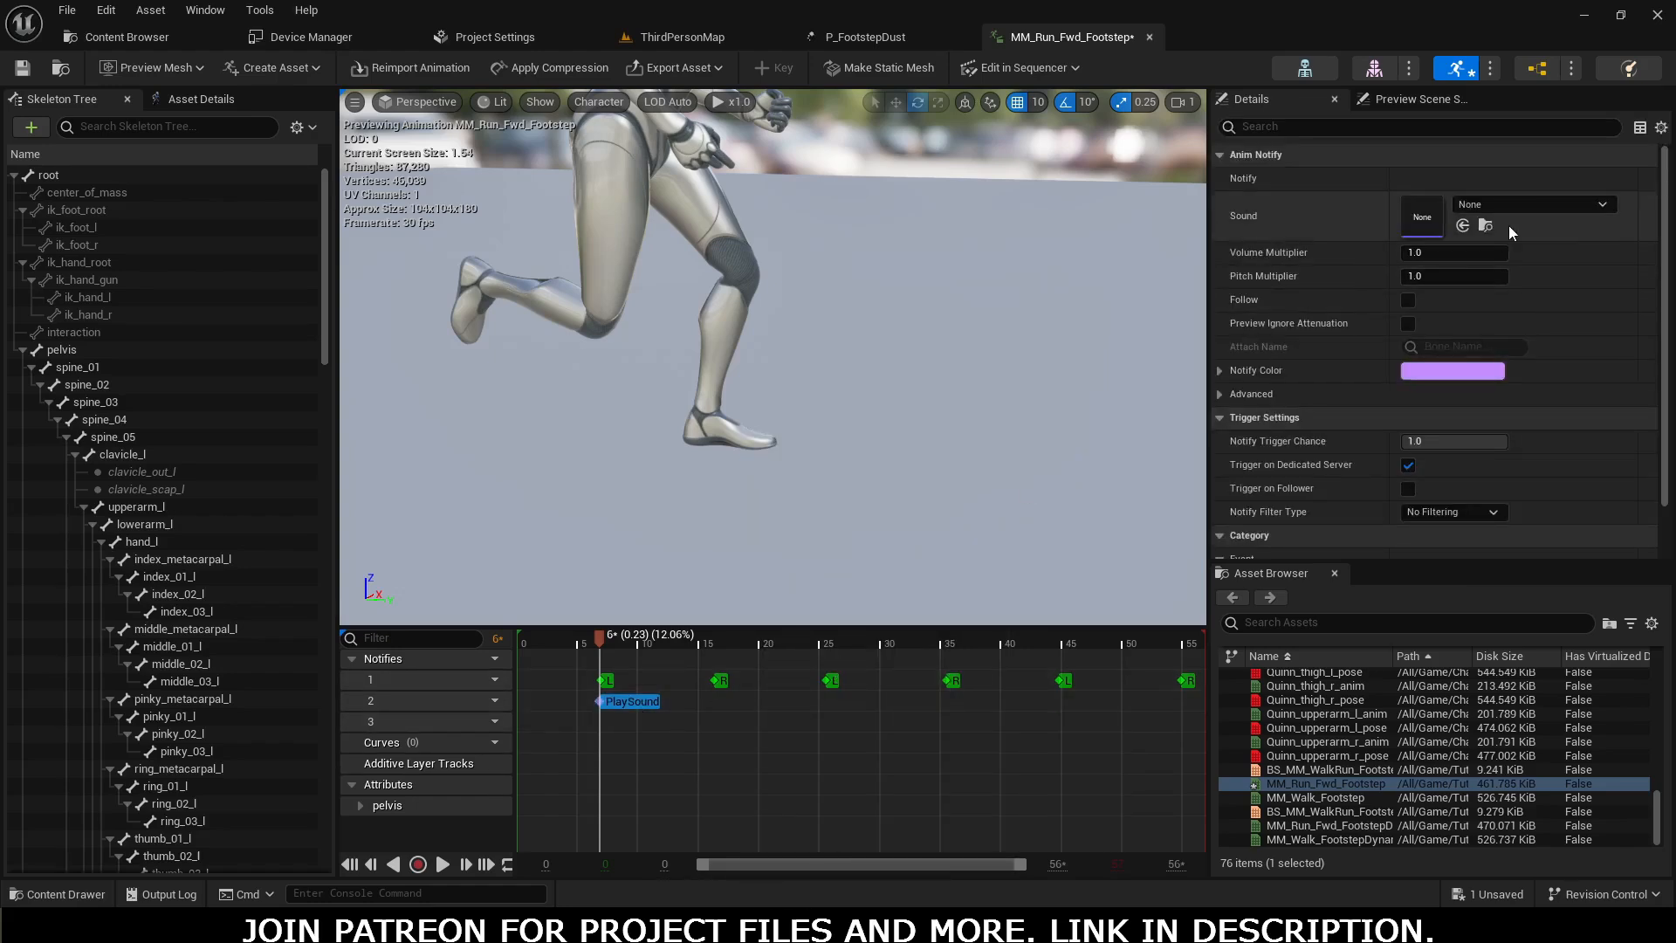
{"action": "left_click", "coordinate": [1523, 206]}
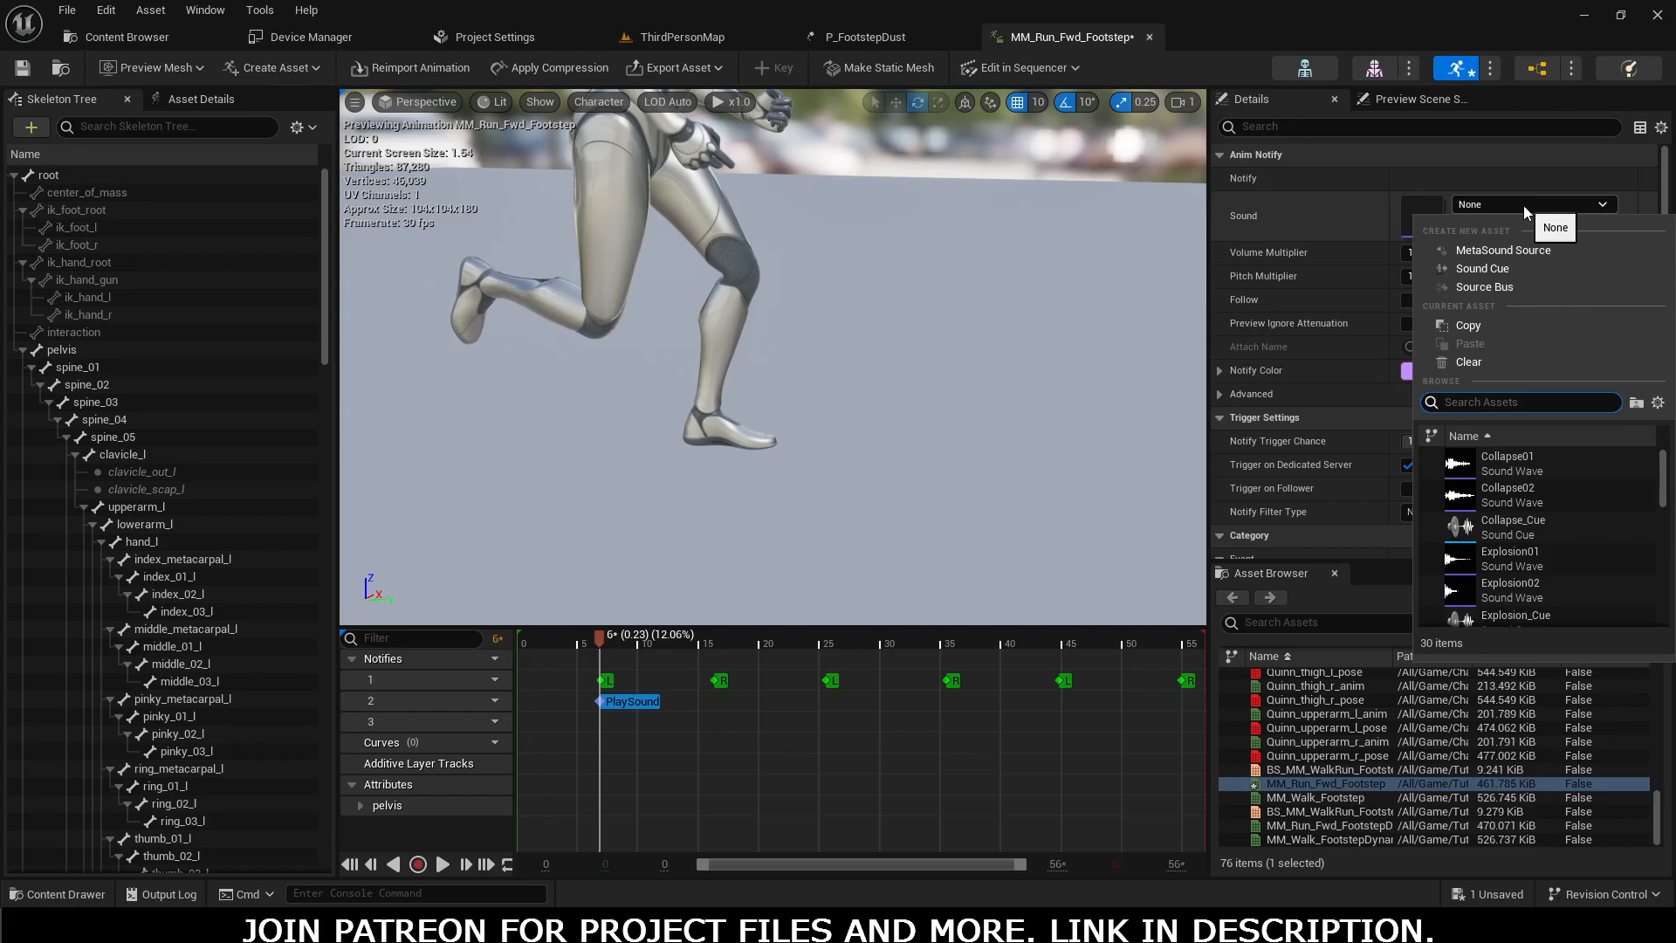
{"action": "type", "text": "wood"}
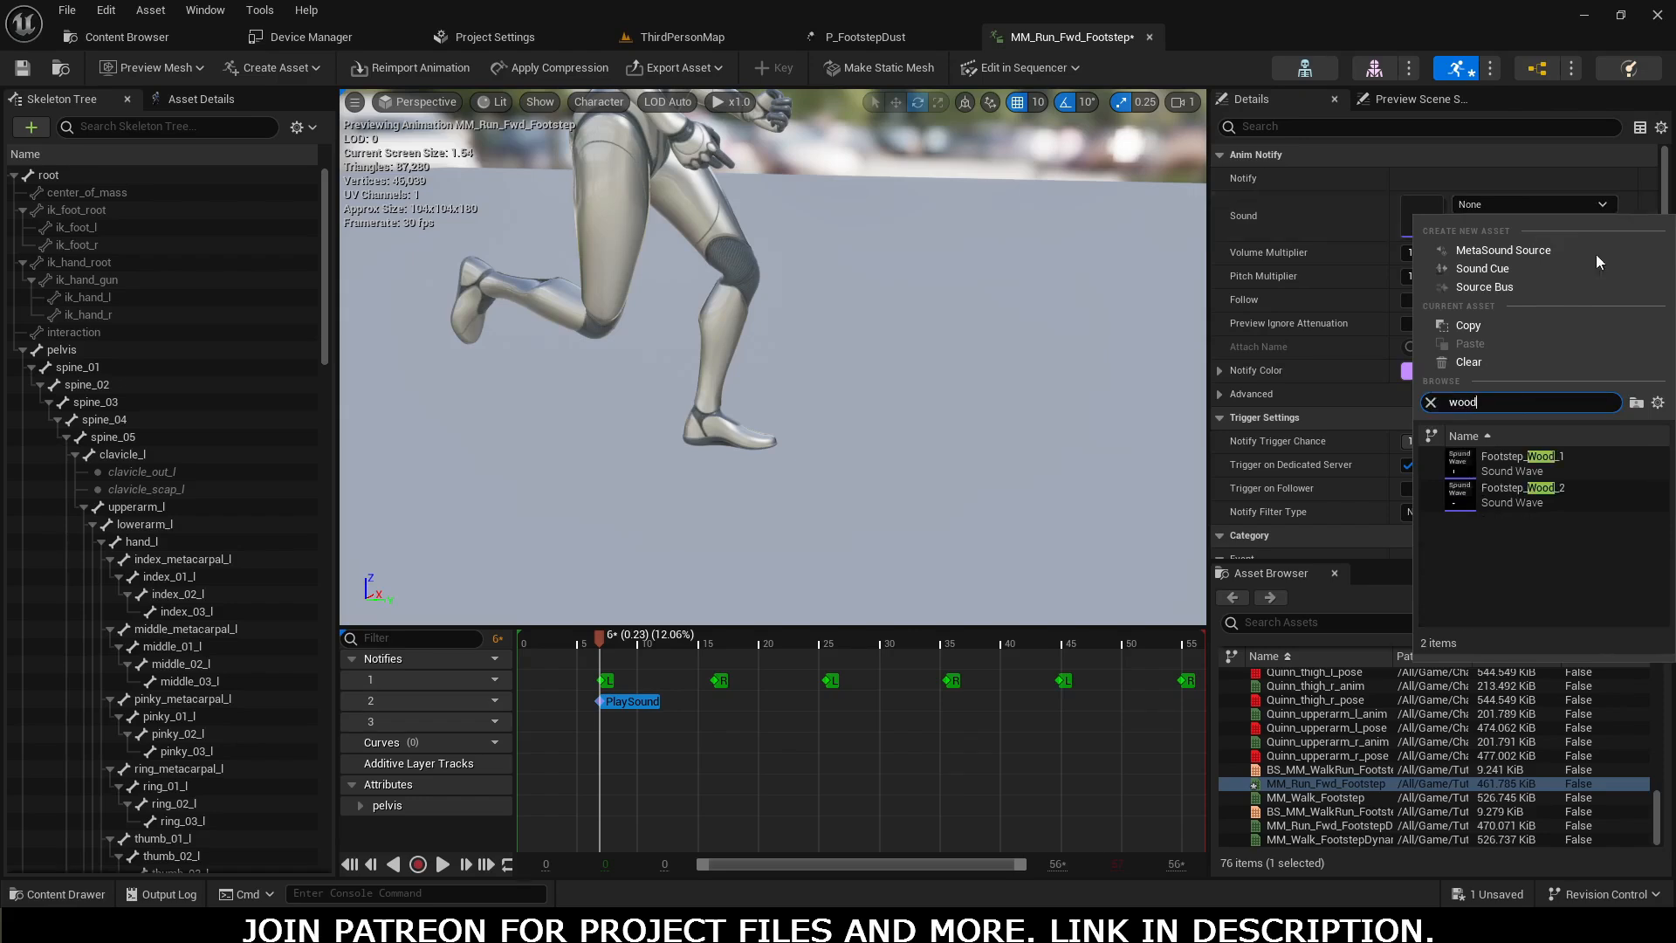
{"action": "left_click", "coordinate": [1556, 463]}
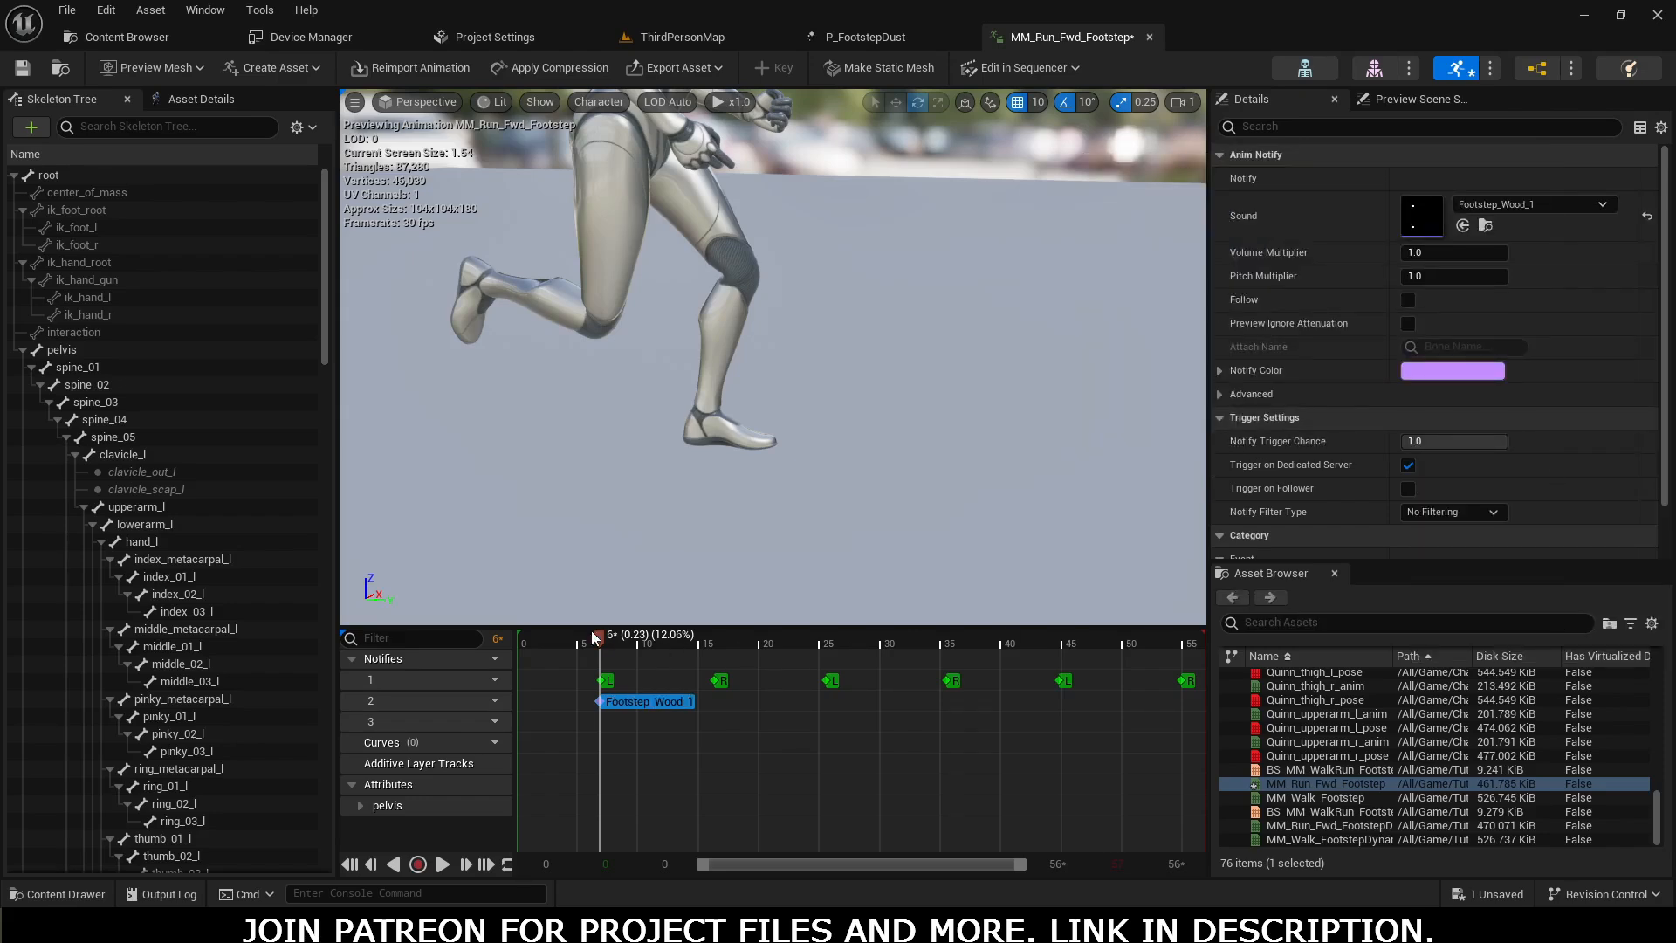
Step: Copy the Footstep_Wood_1 notify and paste it on track 2 at the second footfall, about 0.52 s
{"action": "left_click_drag", "start_coordinate": [587, 642], "coordinate": [671, 699]}
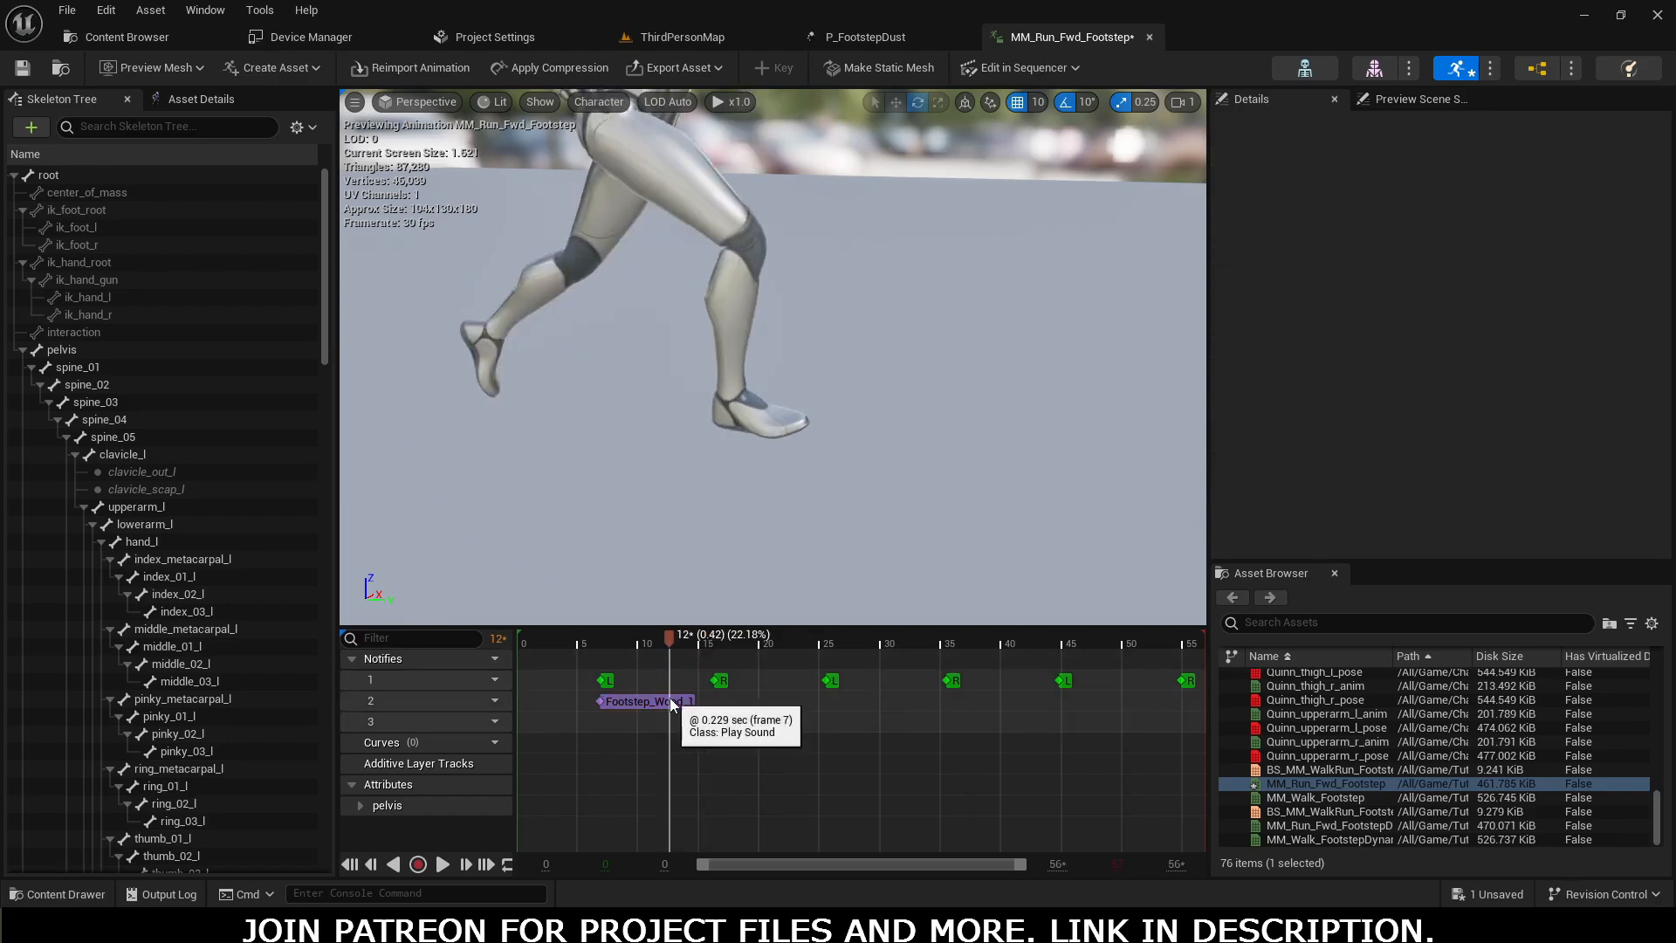
{"action": "left_click", "coordinate": [668, 701]}
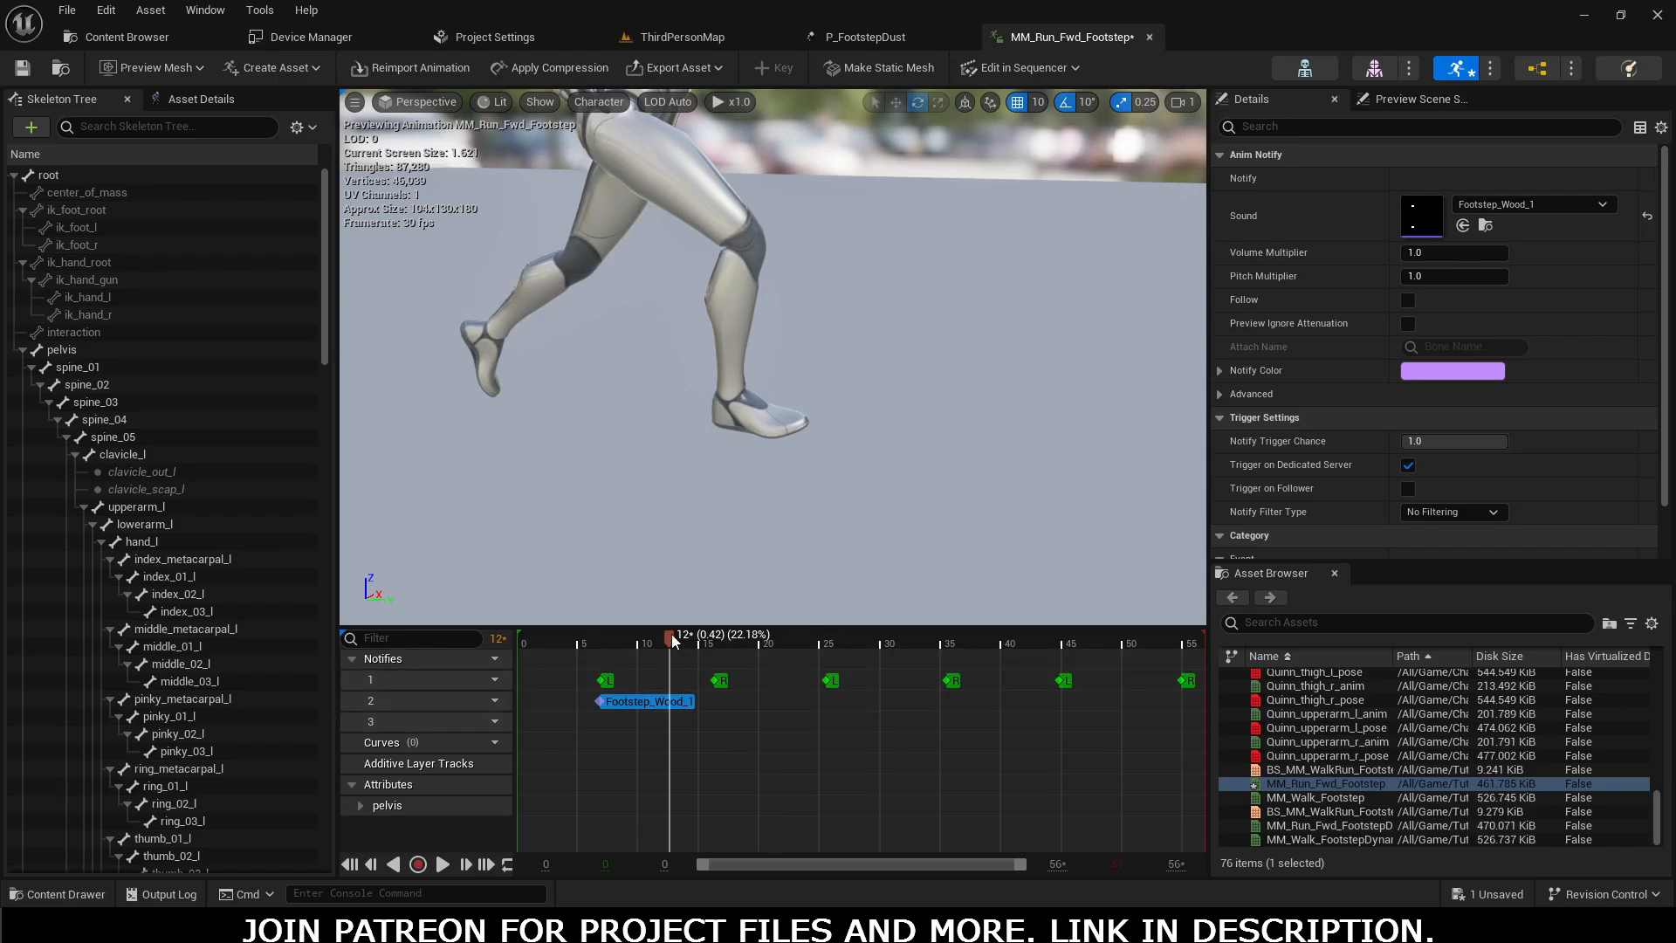
{"action": "left_click_drag", "start_coordinate": [672, 634], "coordinate": [706, 632]}
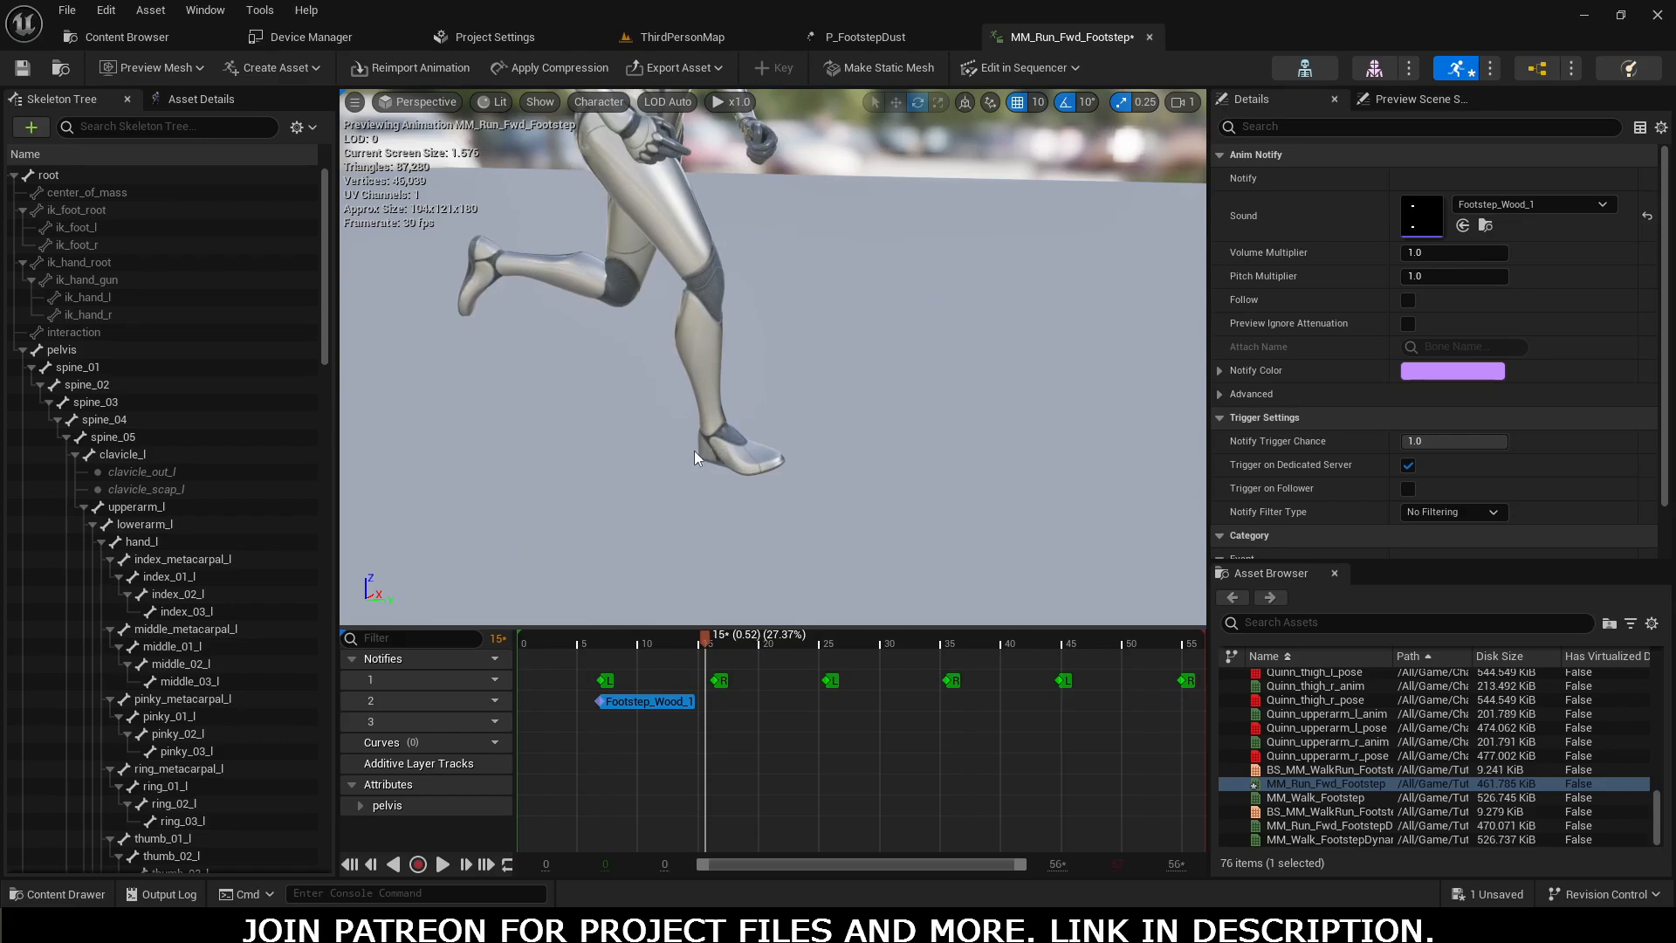
{"action": "left_click", "coordinate": [707, 702]}
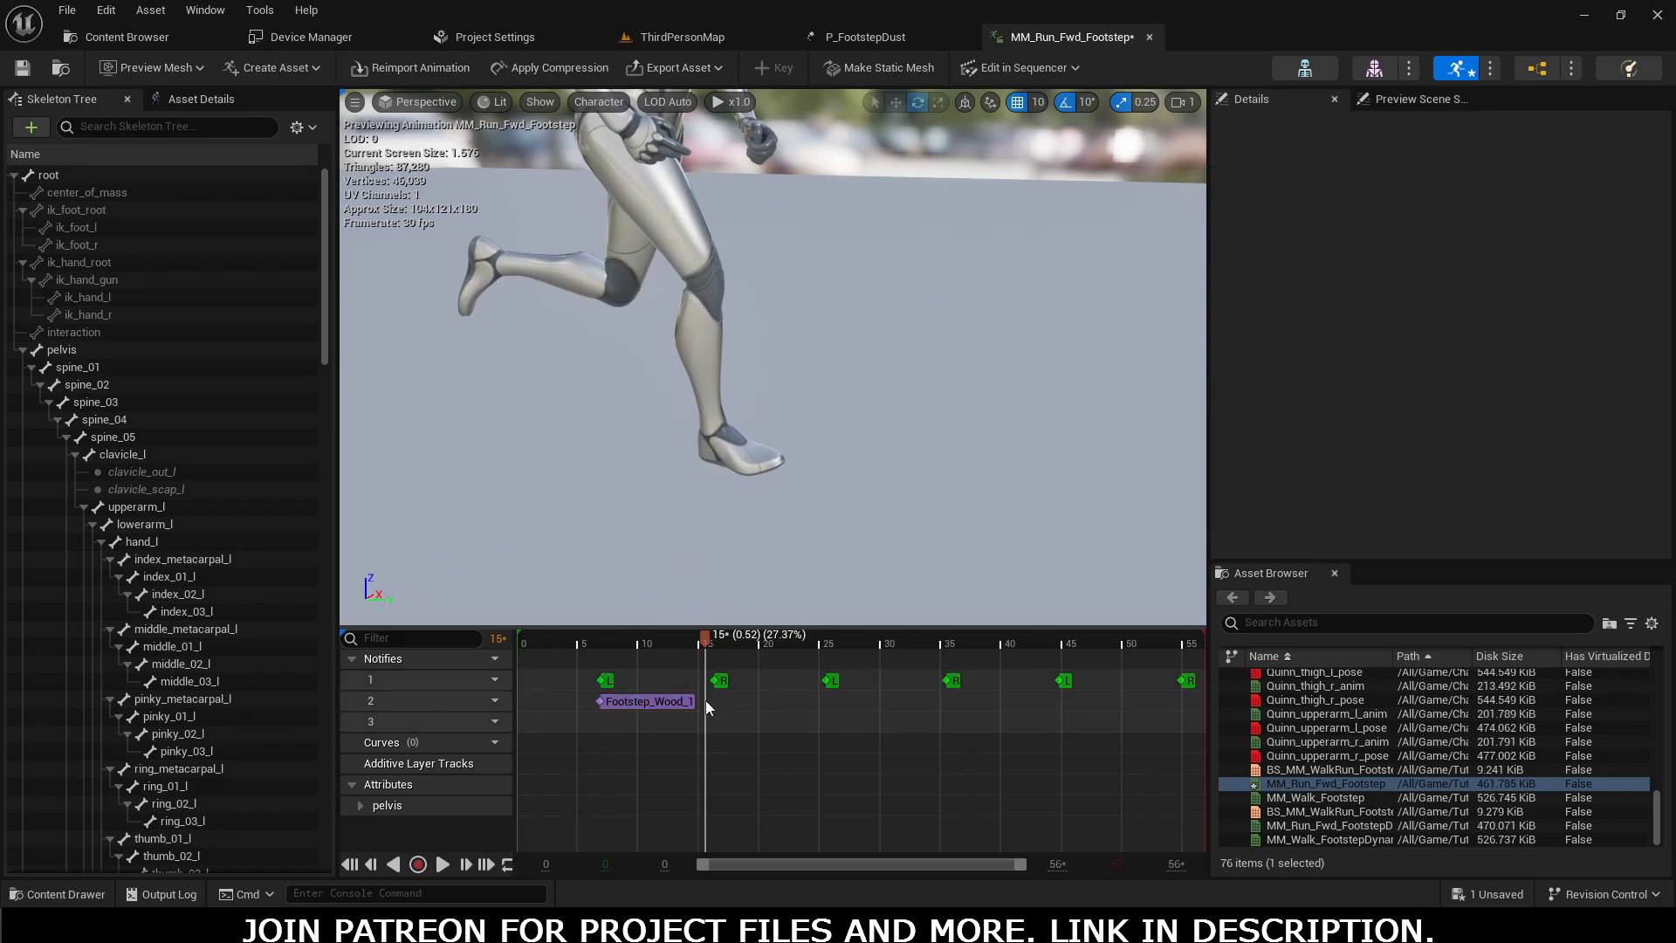
{"action": "key", "text": "ctrl+v"}
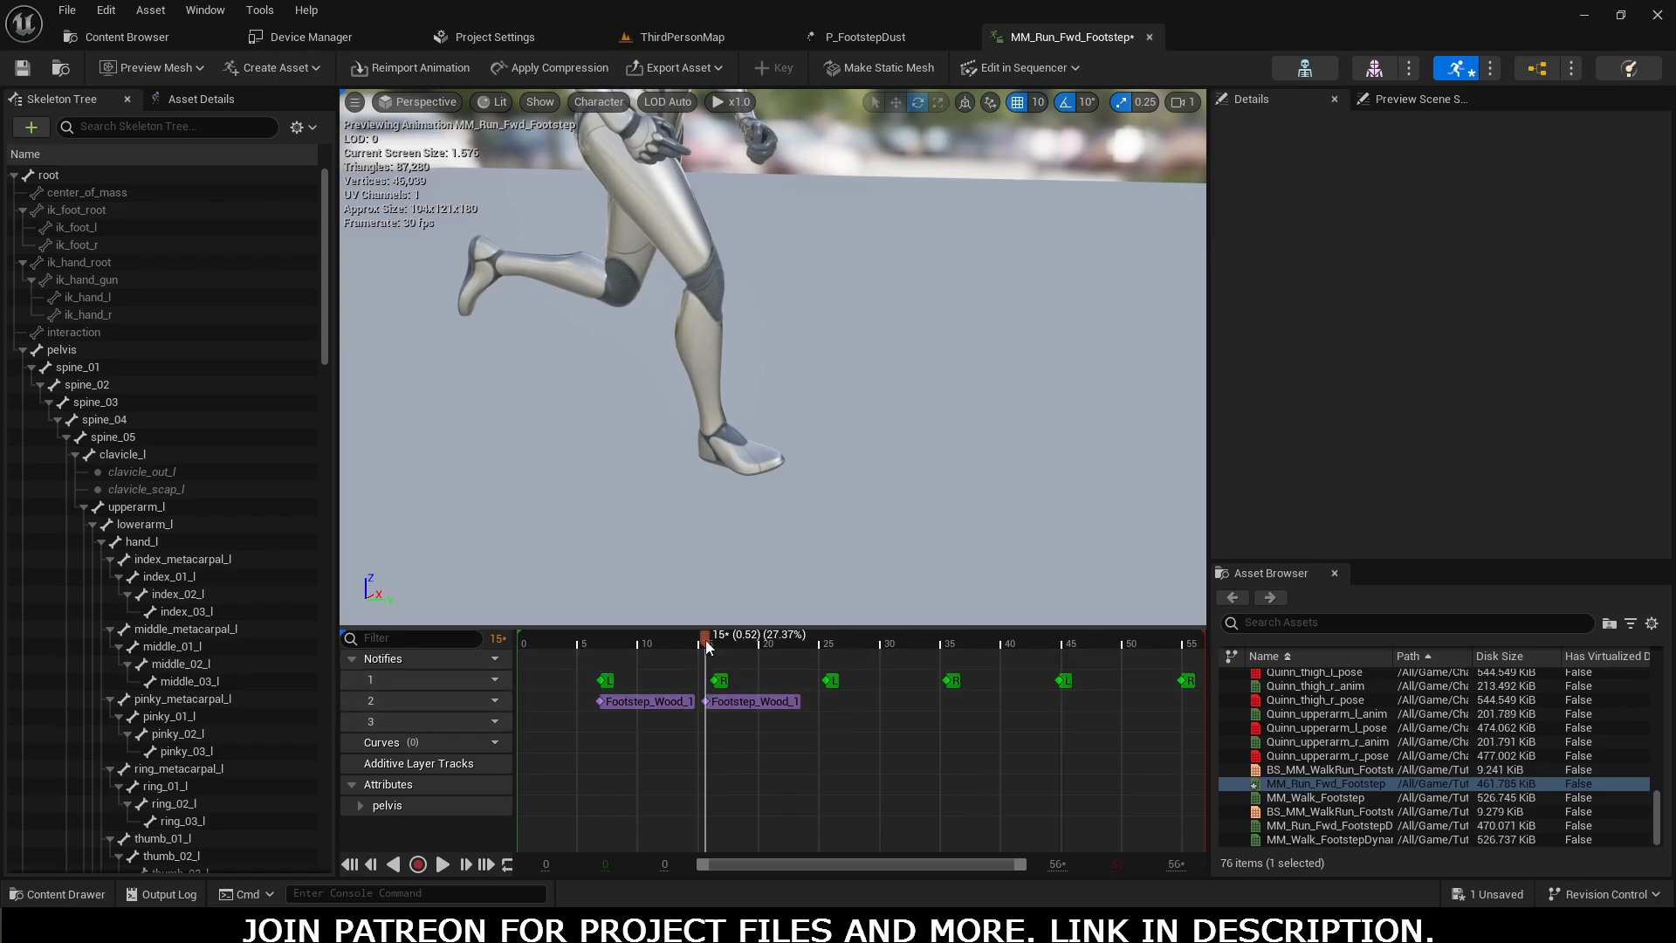
Step: Paste the Footstep_Wood_1 notify on track 2 at the remaining footfalls, about 0.83, 1.16, 1.48 and 1.81 s
{"action": "left_click_drag", "start_coordinate": [704, 636], "coordinate": [817, 700]}
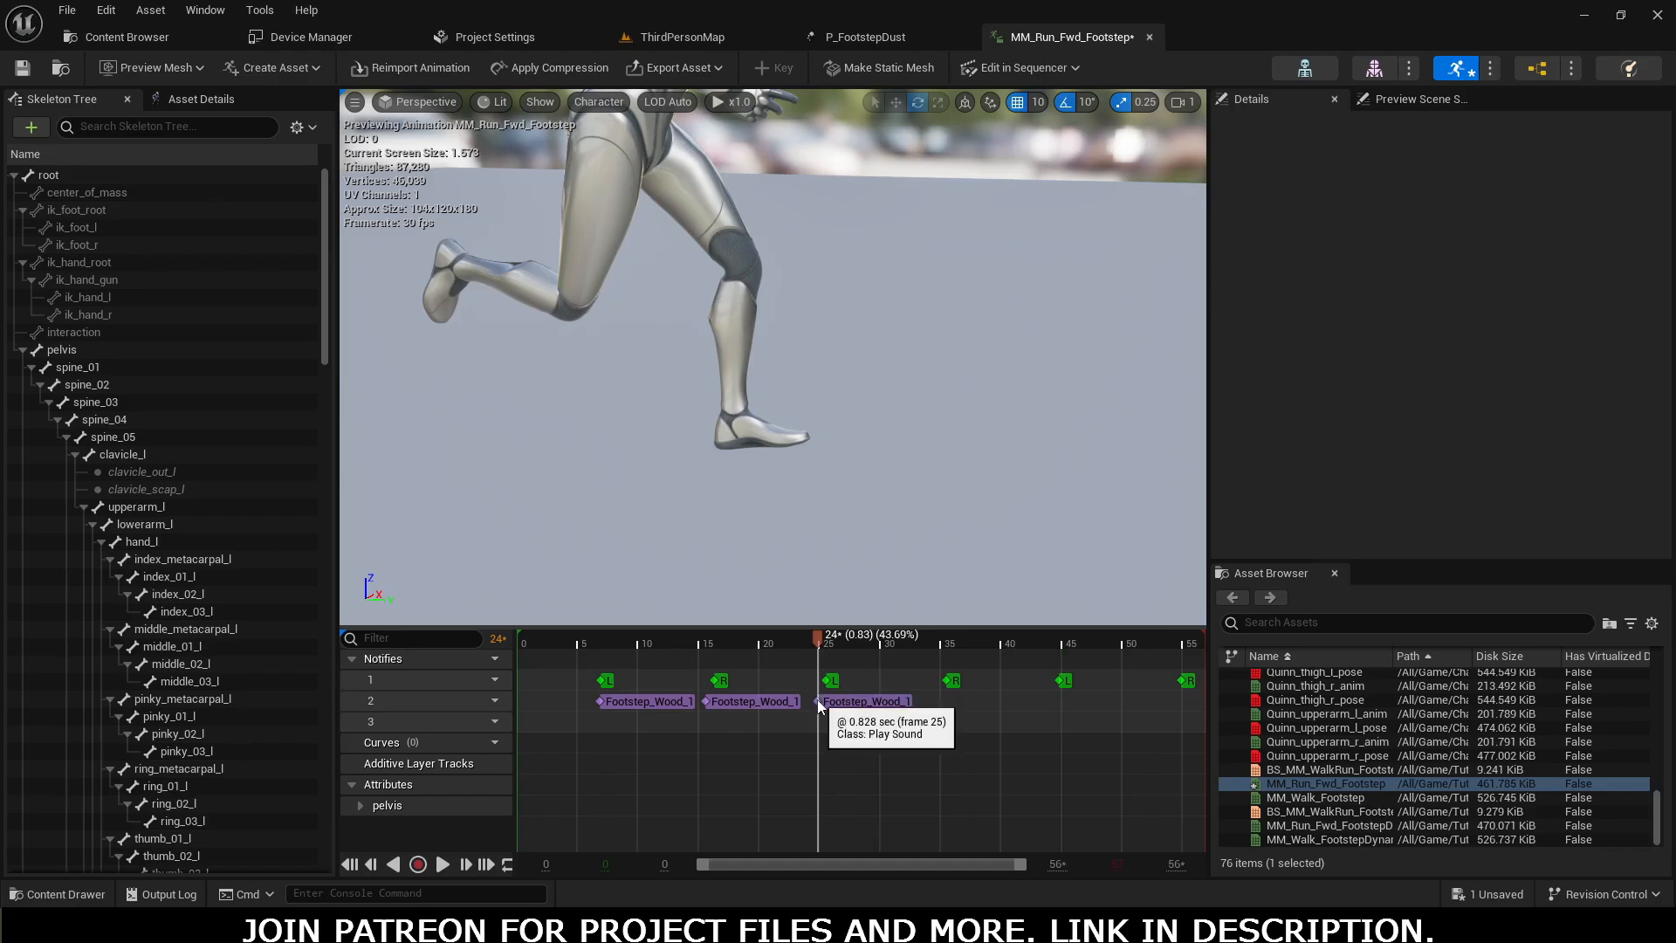
{"action": "key", "text": "ctrl+v"}
{"action": "left_click_drag", "start_coordinate": [818, 639], "coordinate": [940, 637]}
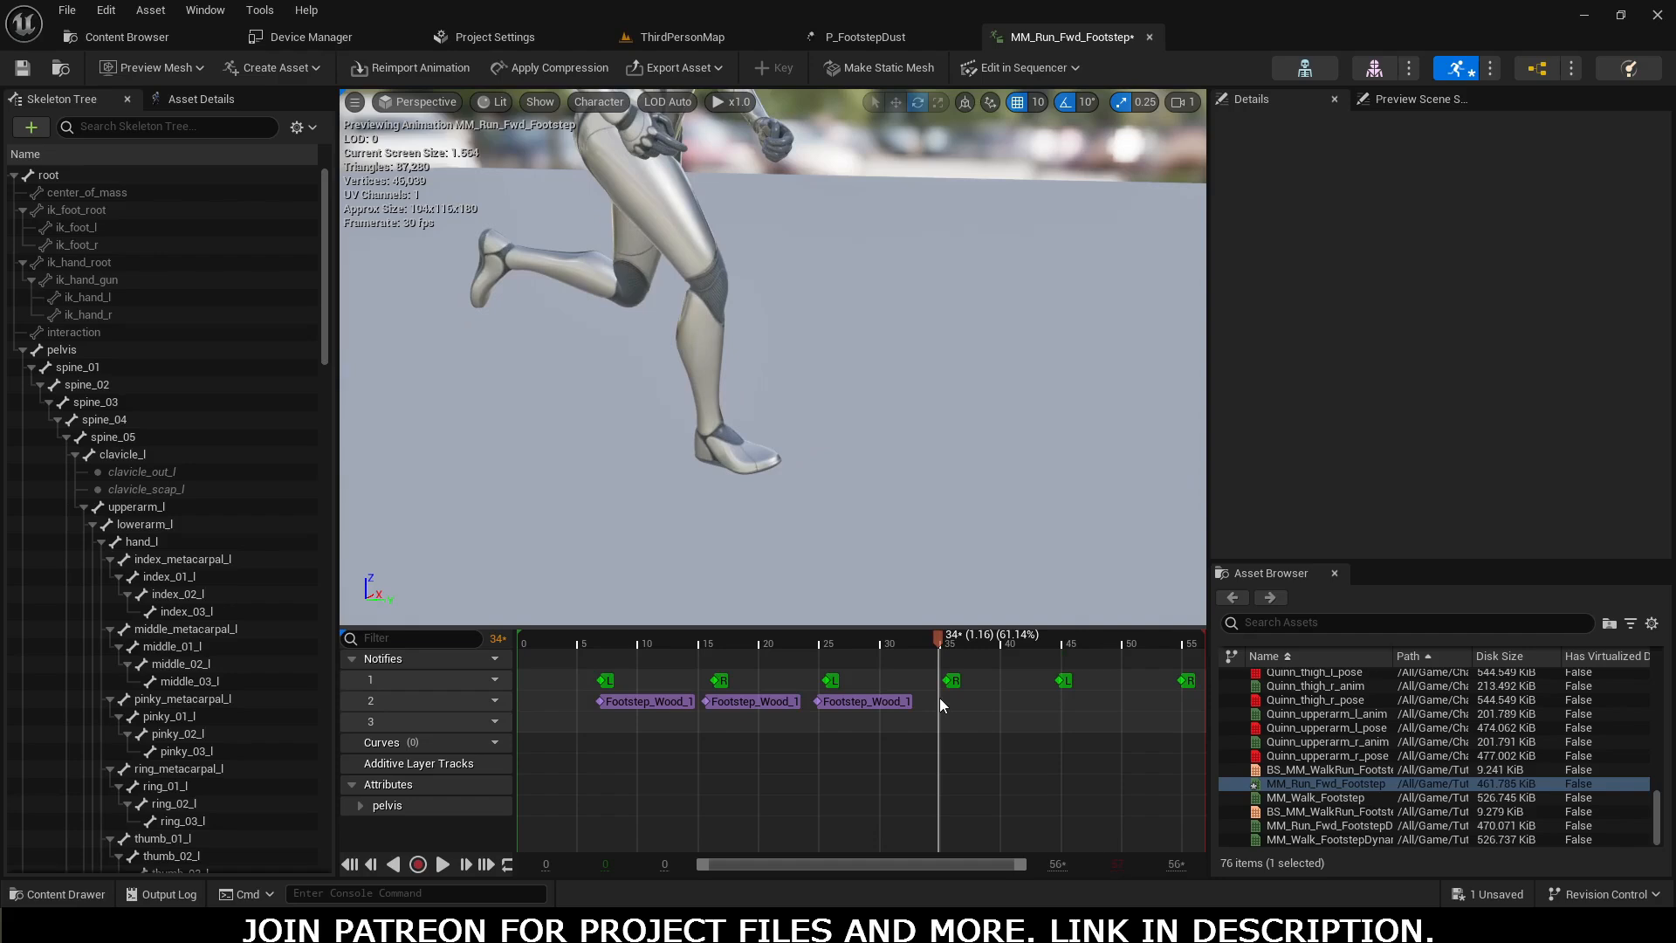
{"action": "key", "text": "ctrl+v"}
{"action": "left_click_drag", "start_coordinate": [940, 639], "coordinate": [1055, 643]}
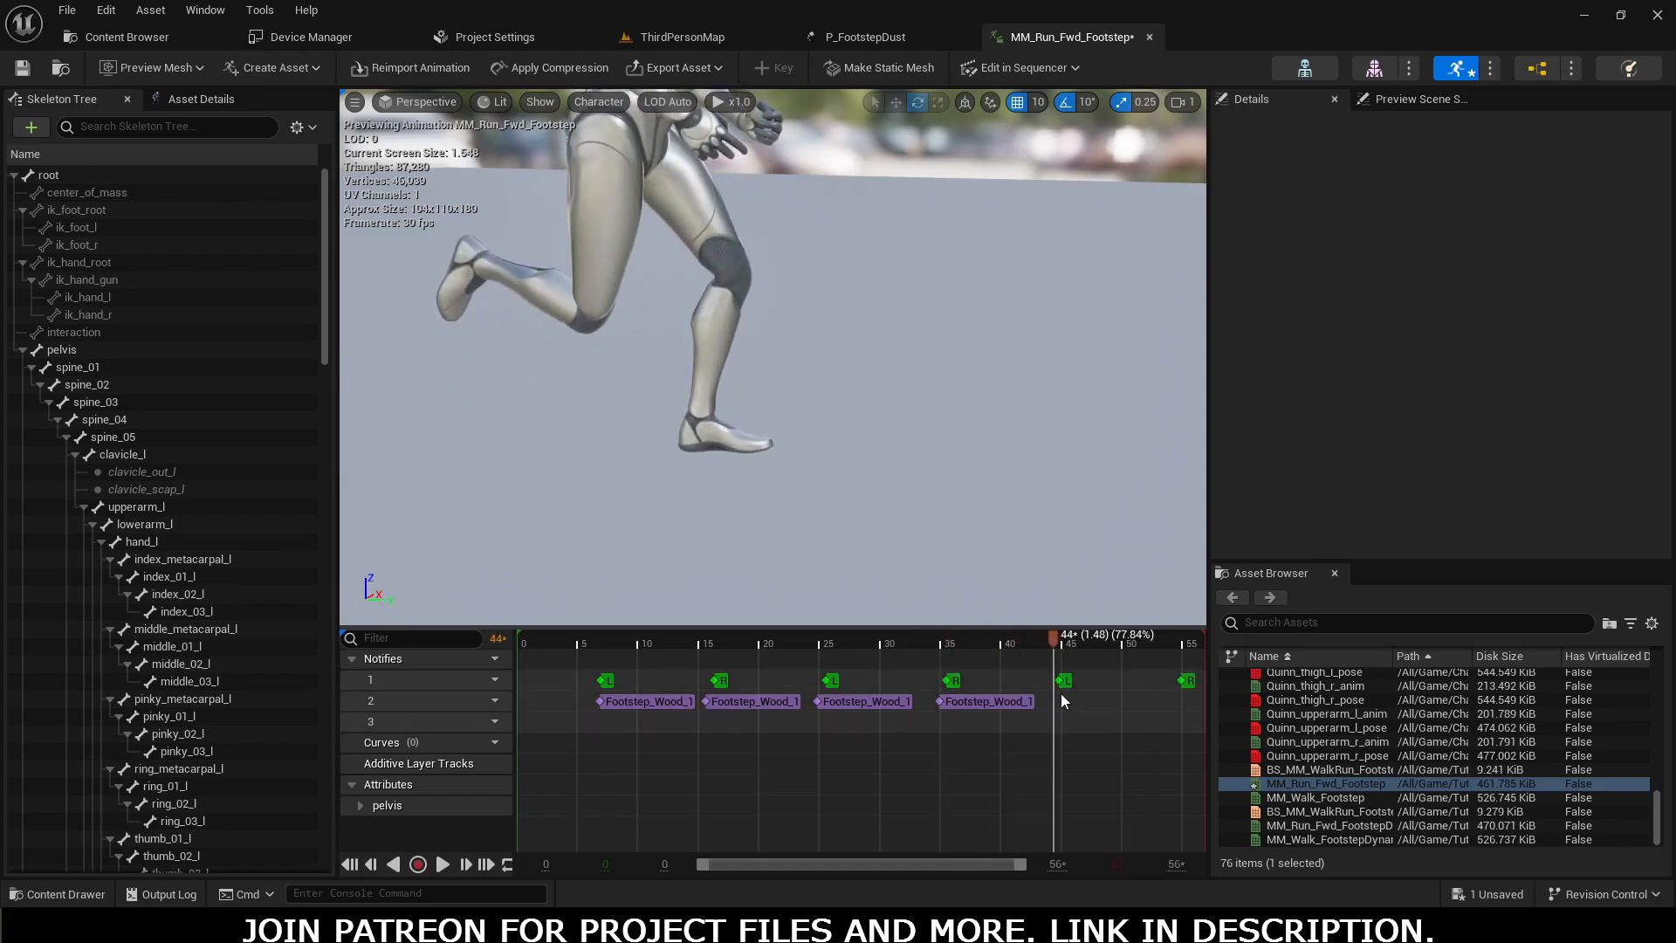
{"action": "key", "text": "ctrl+v"}
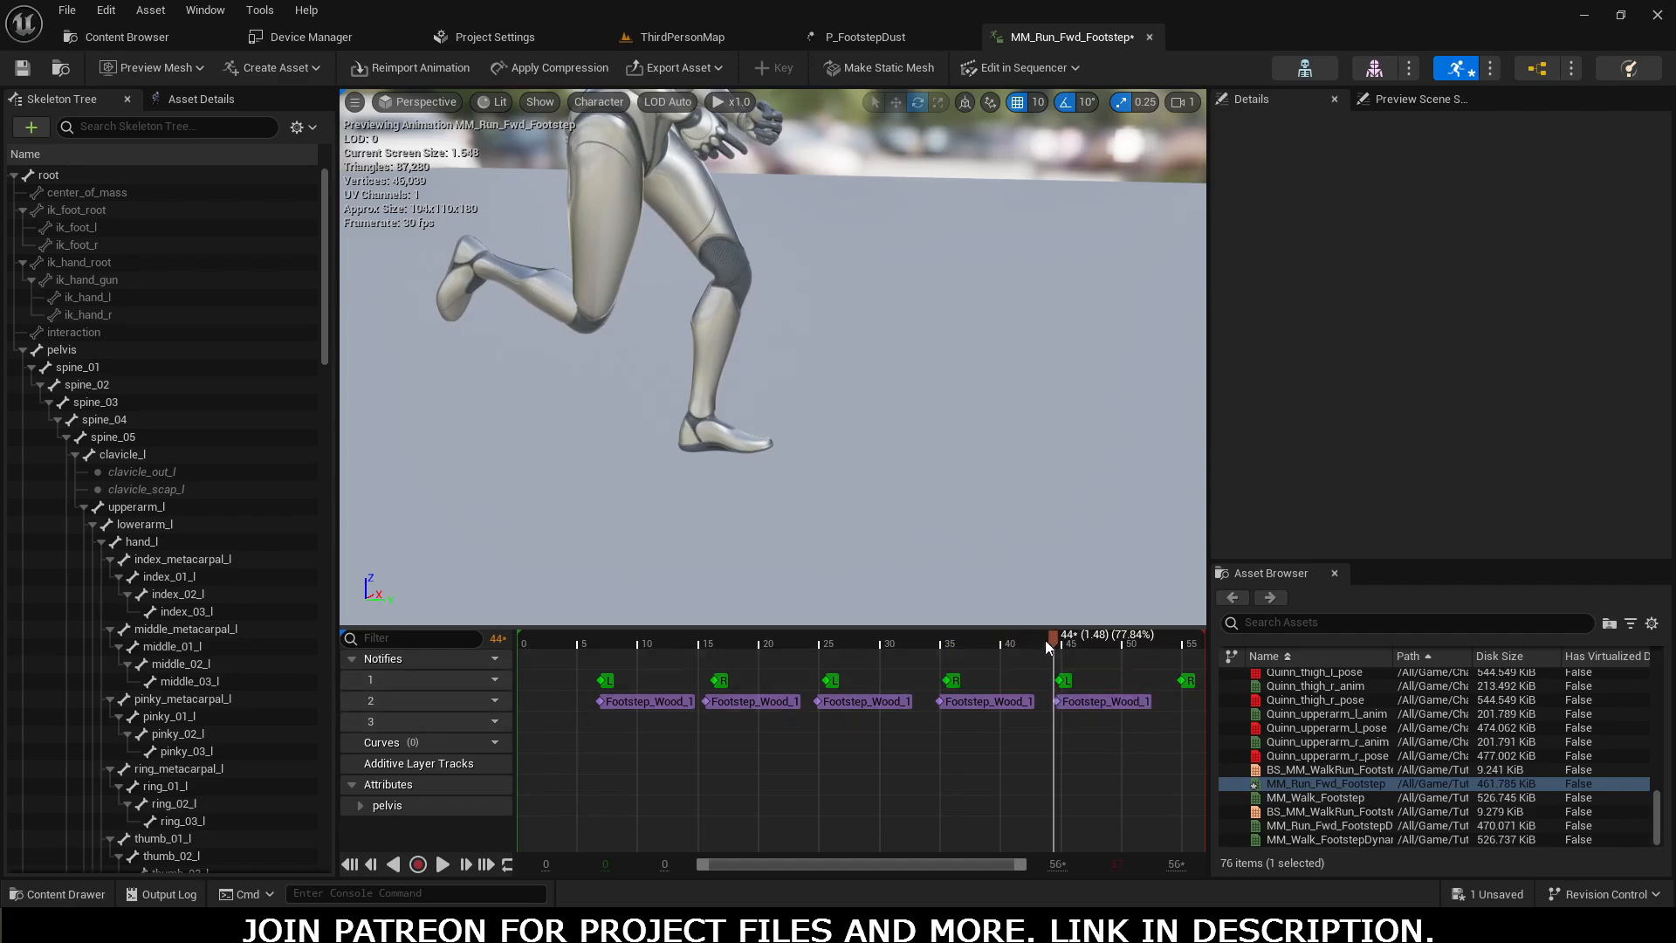
{"action": "left_click_drag", "start_coordinate": [1048, 640], "coordinate": [1175, 639]}
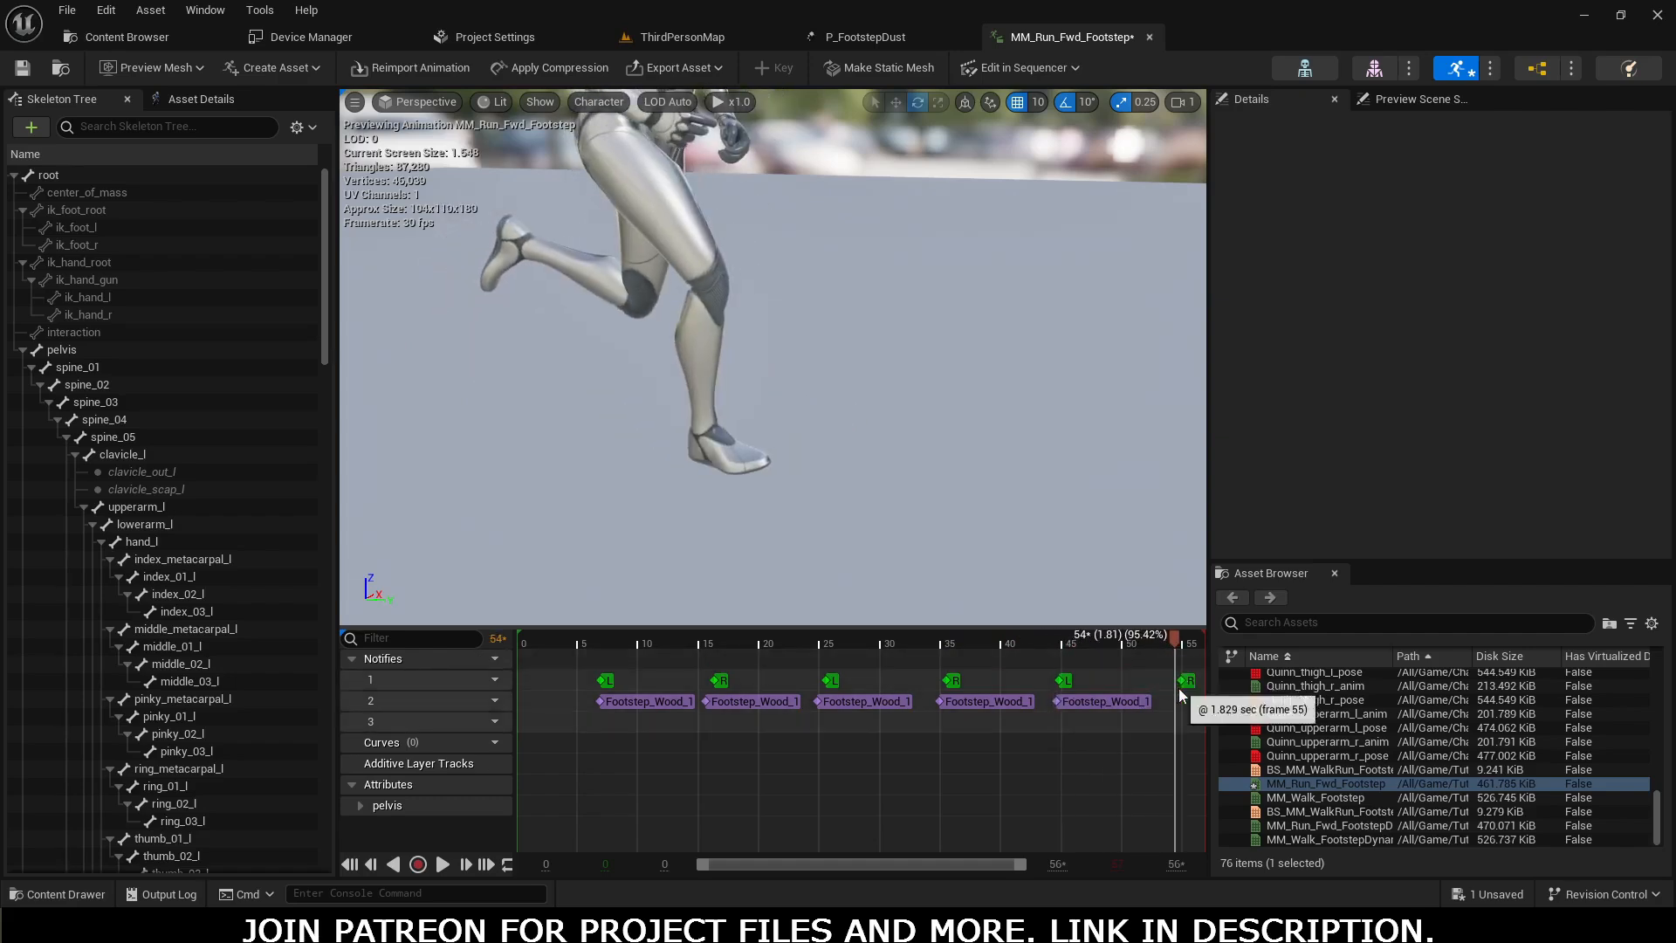
{"action": "key", "text": "ctrl+v"}
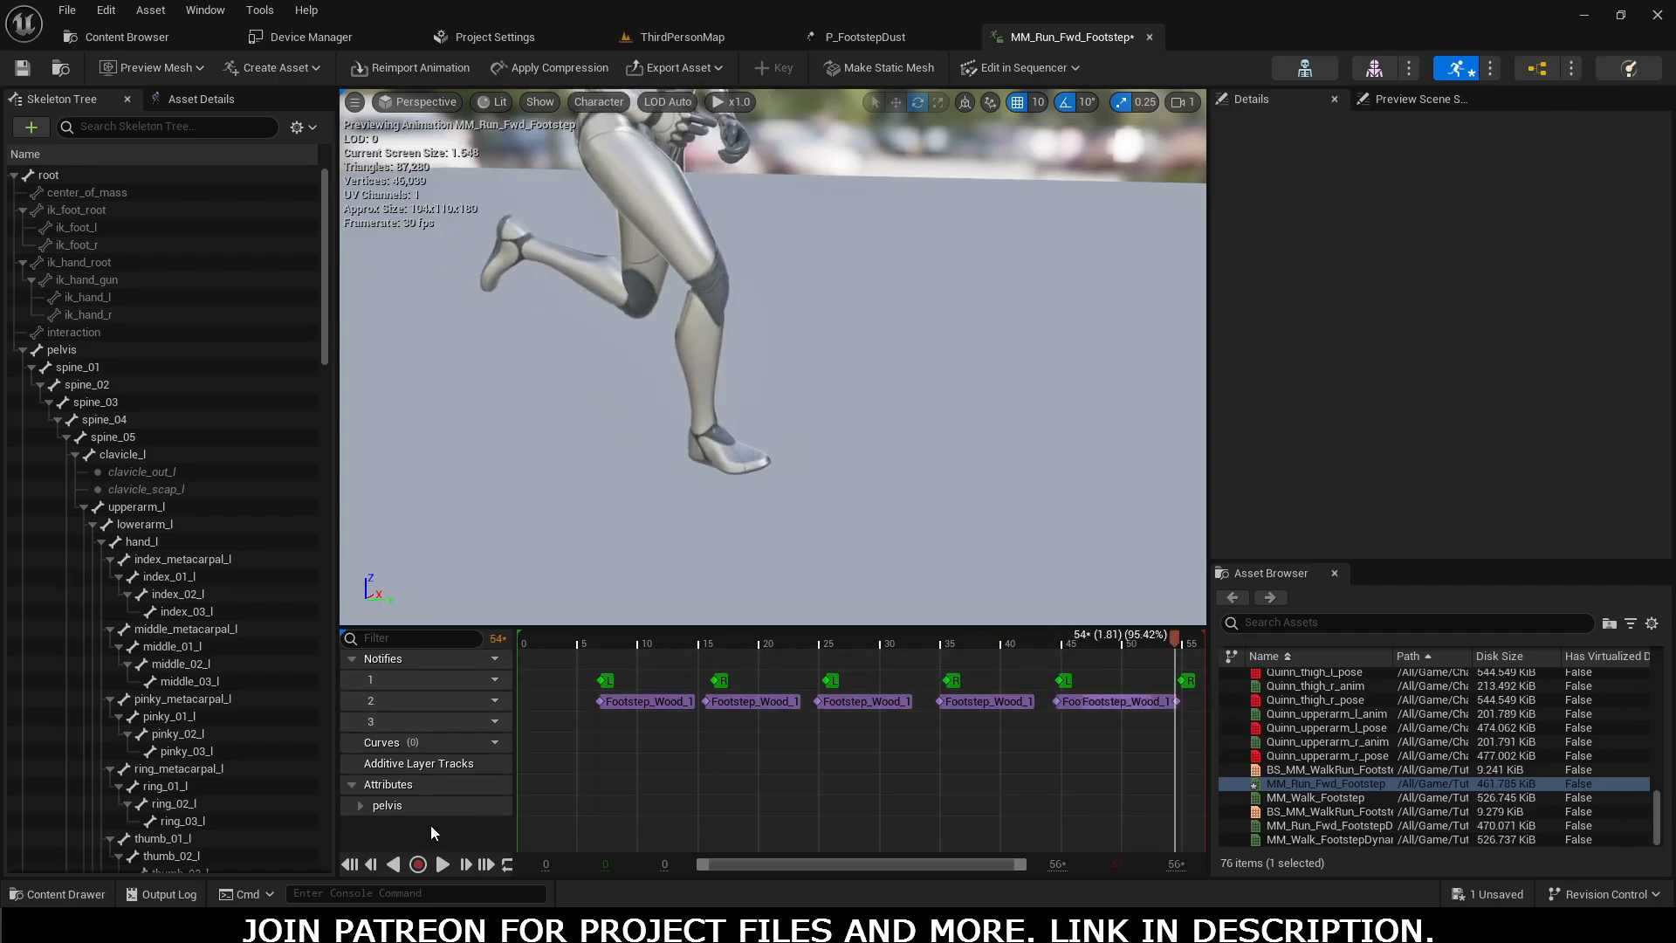
Step: Play back the run animation to check the footstep sounds, pause it and scrub back to just before the first footfall
{"action": "left_click", "coordinate": [447, 864]}
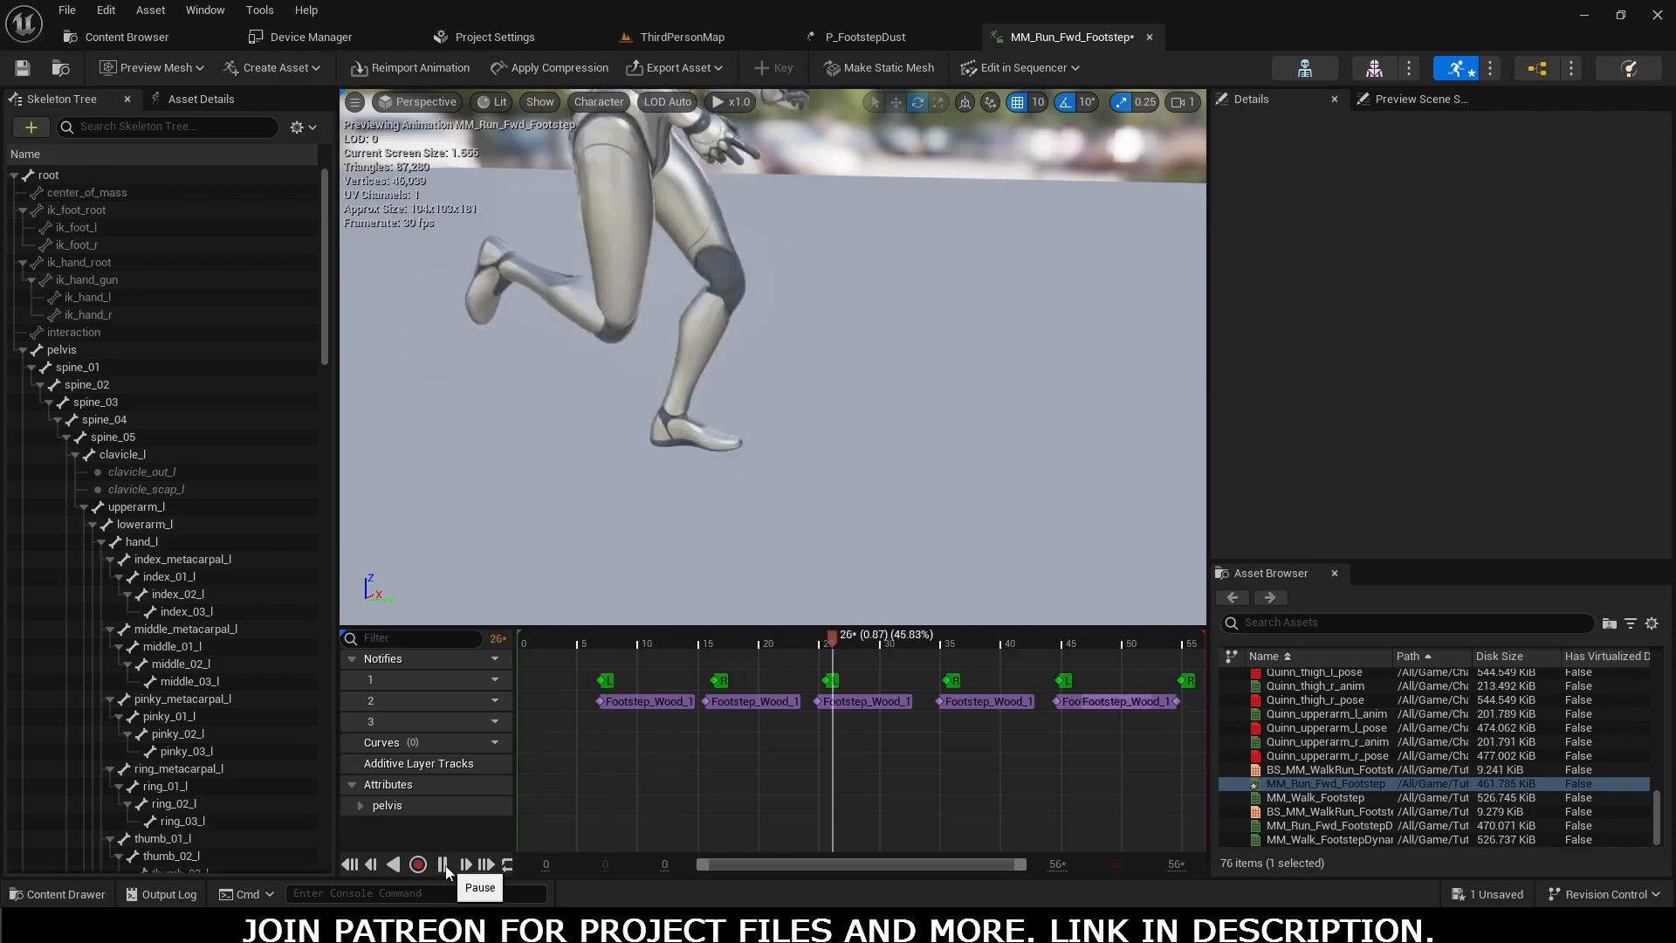
{"action": "left_click", "coordinate": [445, 866]}
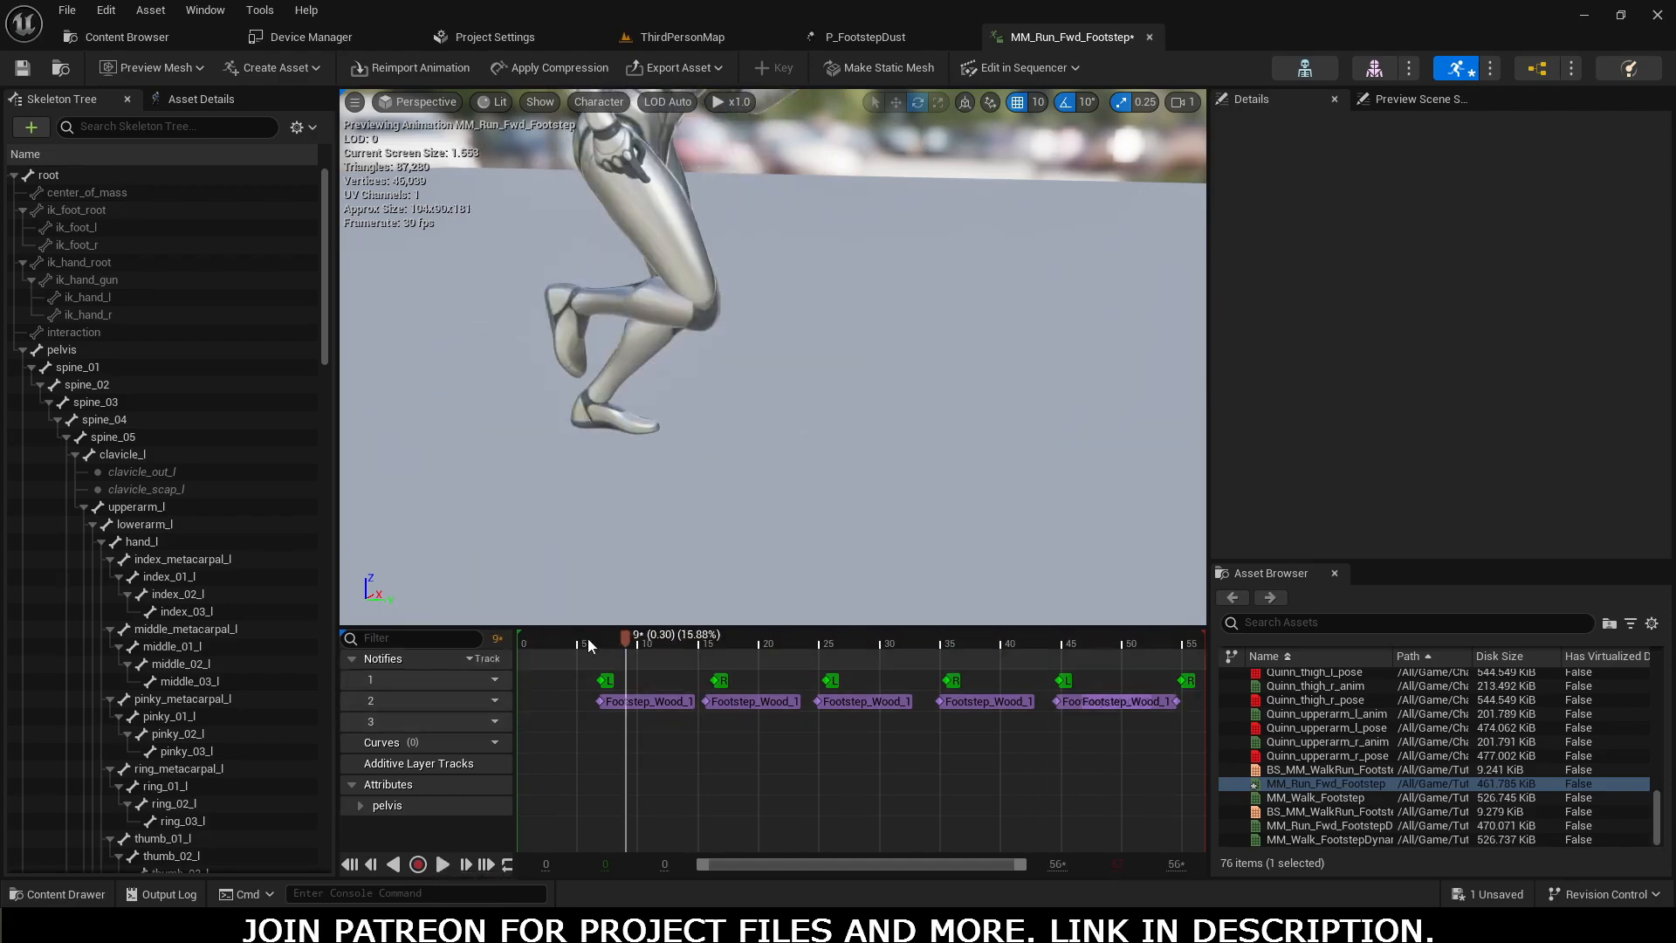
{"action": "left_click_drag", "start_coordinate": [625, 641], "coordinate": [587, 643]}
Step: Return to the ThirdPersonMap level, play-test the footstep sounds in game and end the session
{"action": "left_click", "coordinate": [674, 34]}
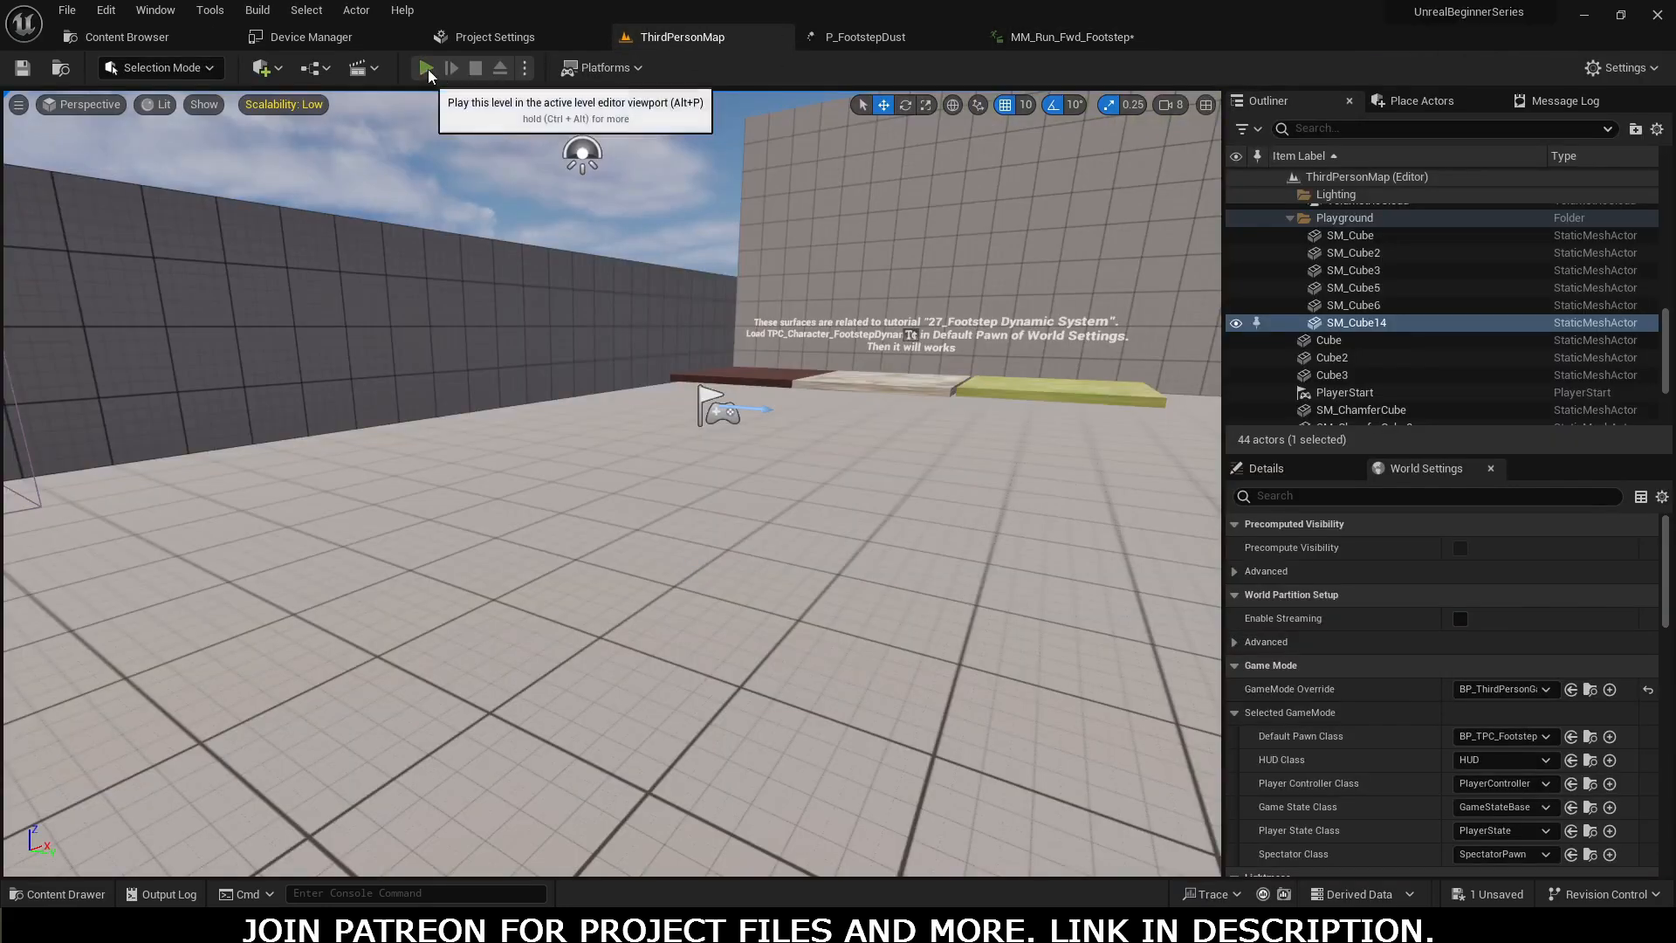
{"action": "left_click", "coordinate": [427, 68]}
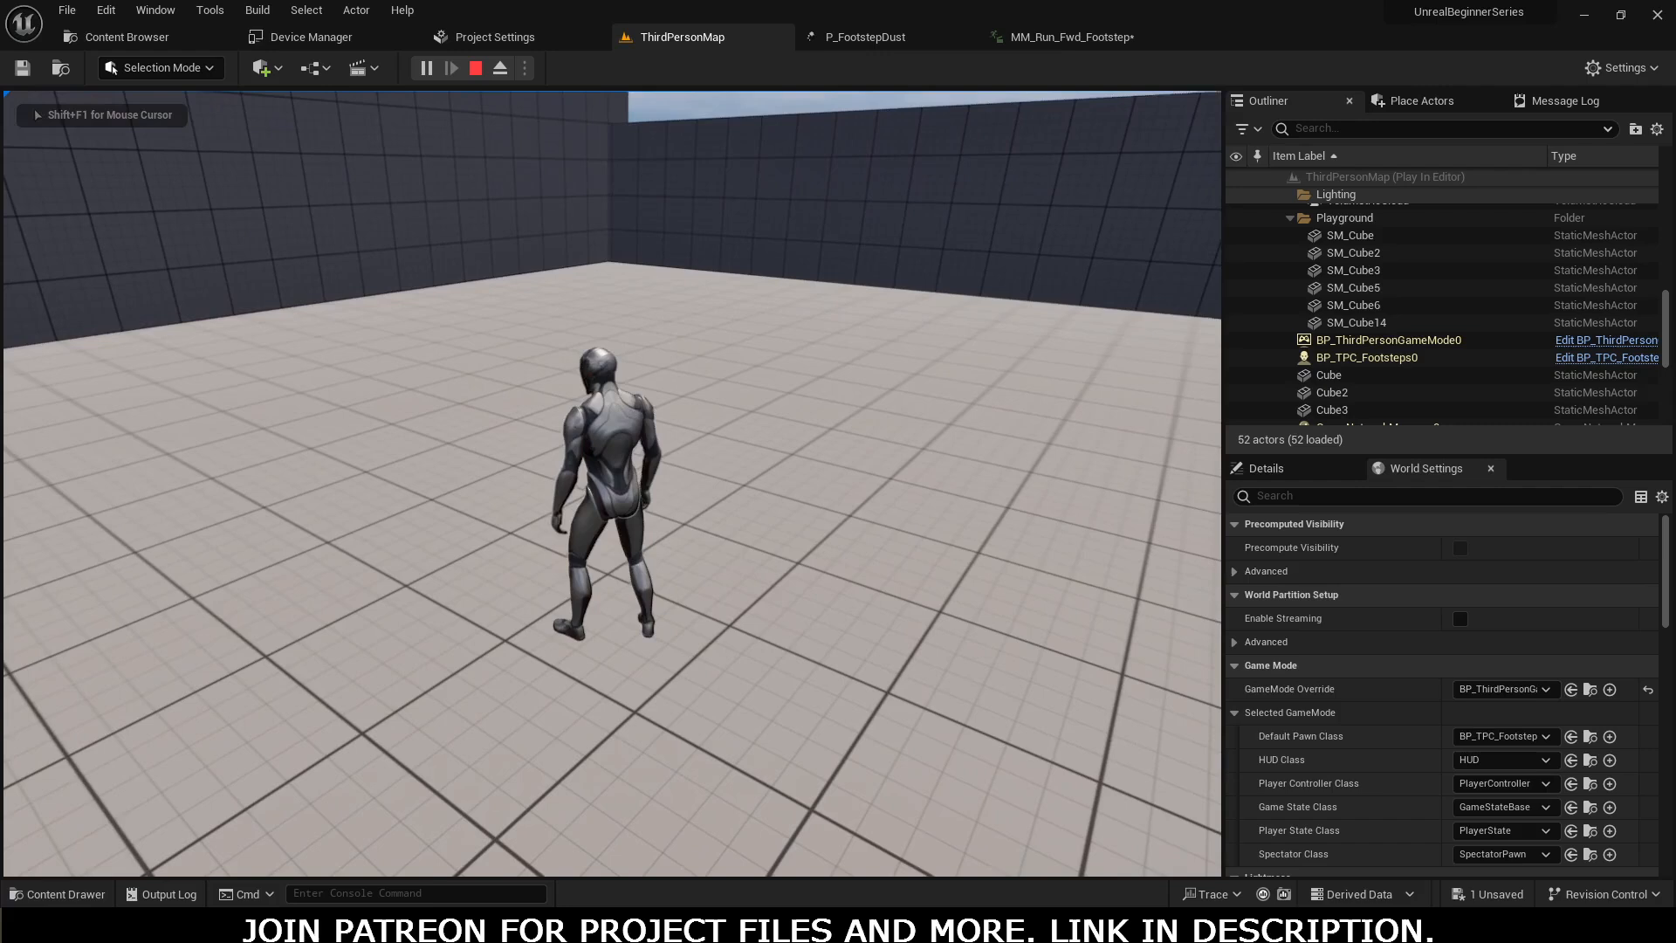
{"action": "key", "text": "Escape"}
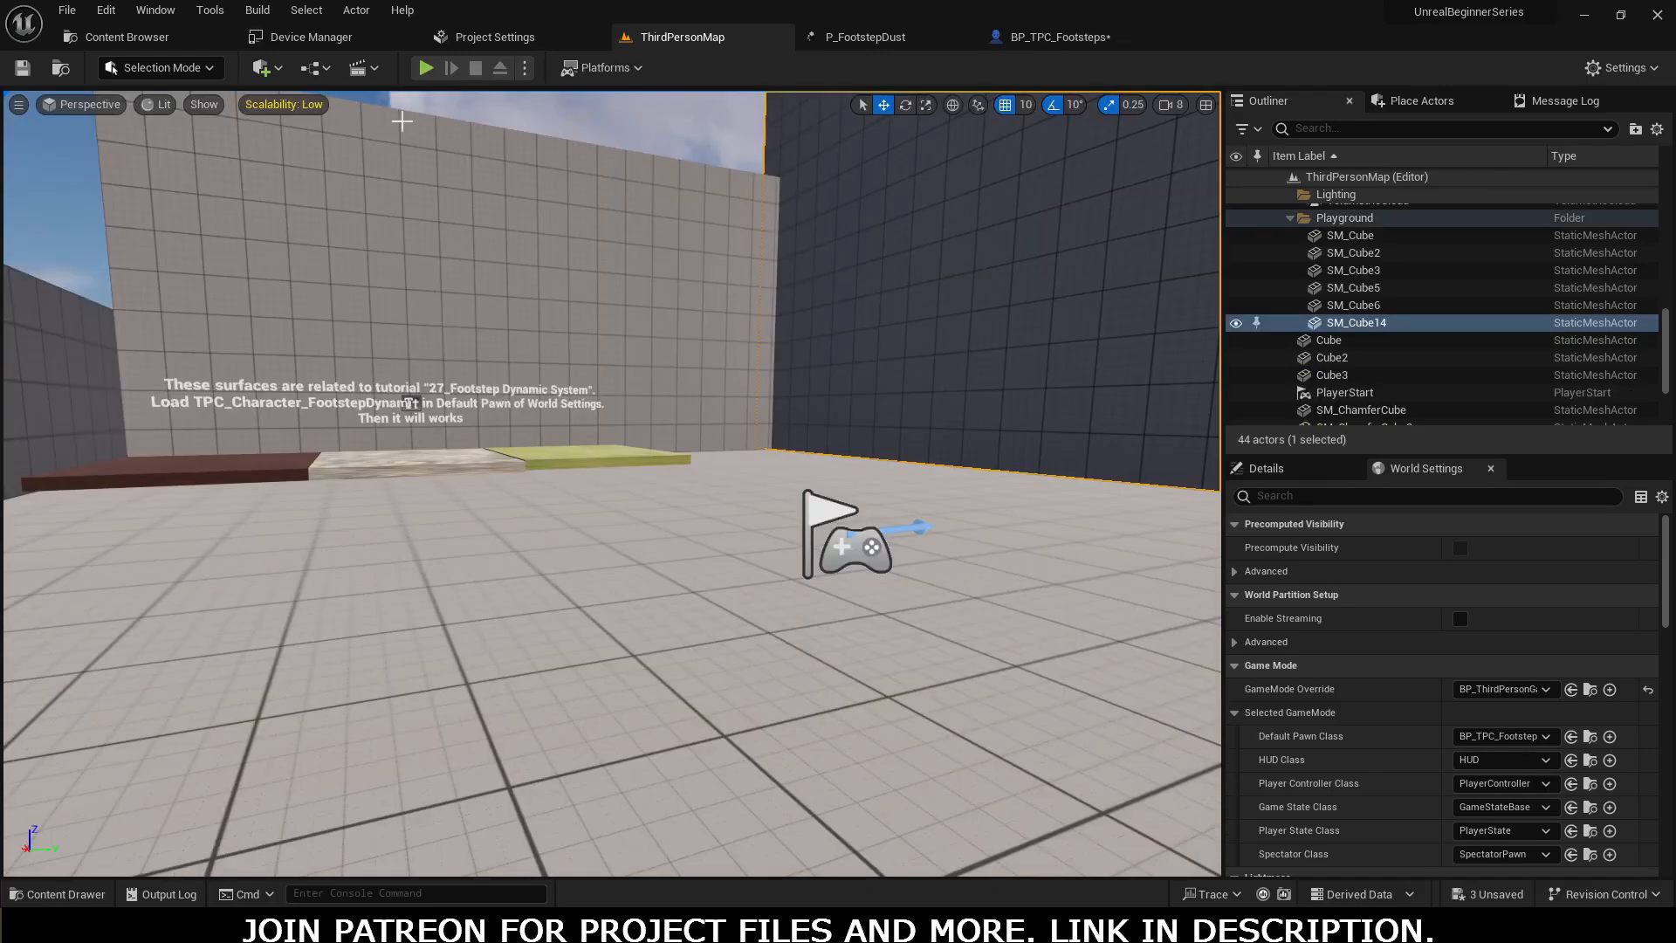
Step: Play-test the level by running the character around to hear the footstep sounds, and end the session
{"action": "left_click", "coordinate": [425, 69]}
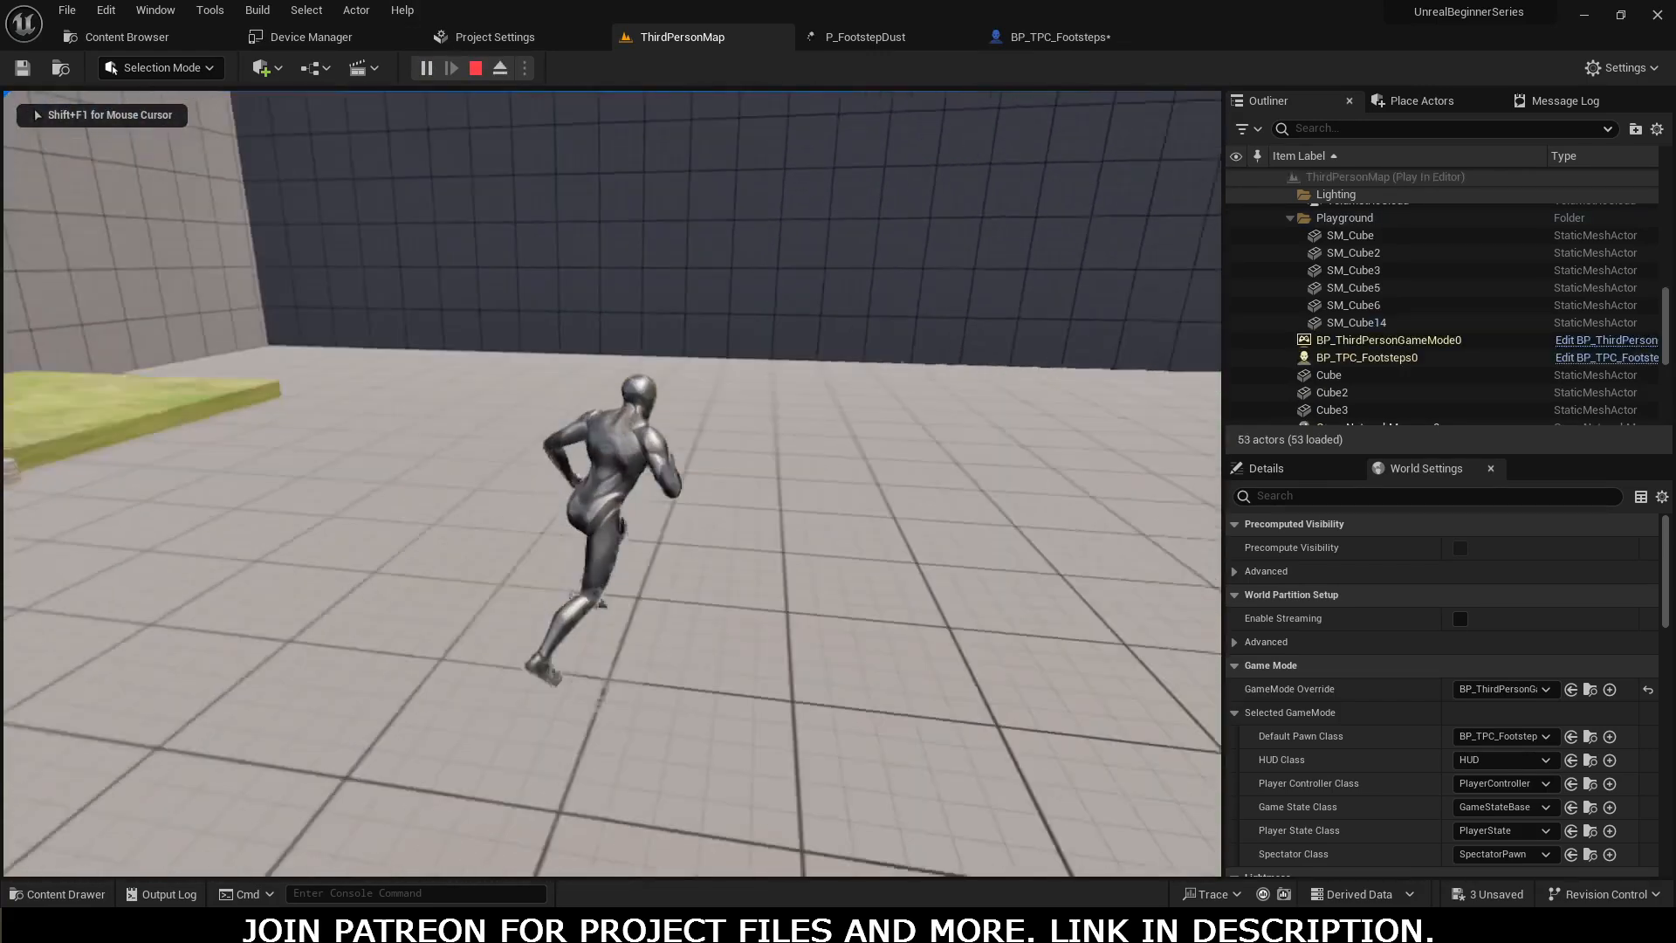
{"action": "key", "text": "w"}
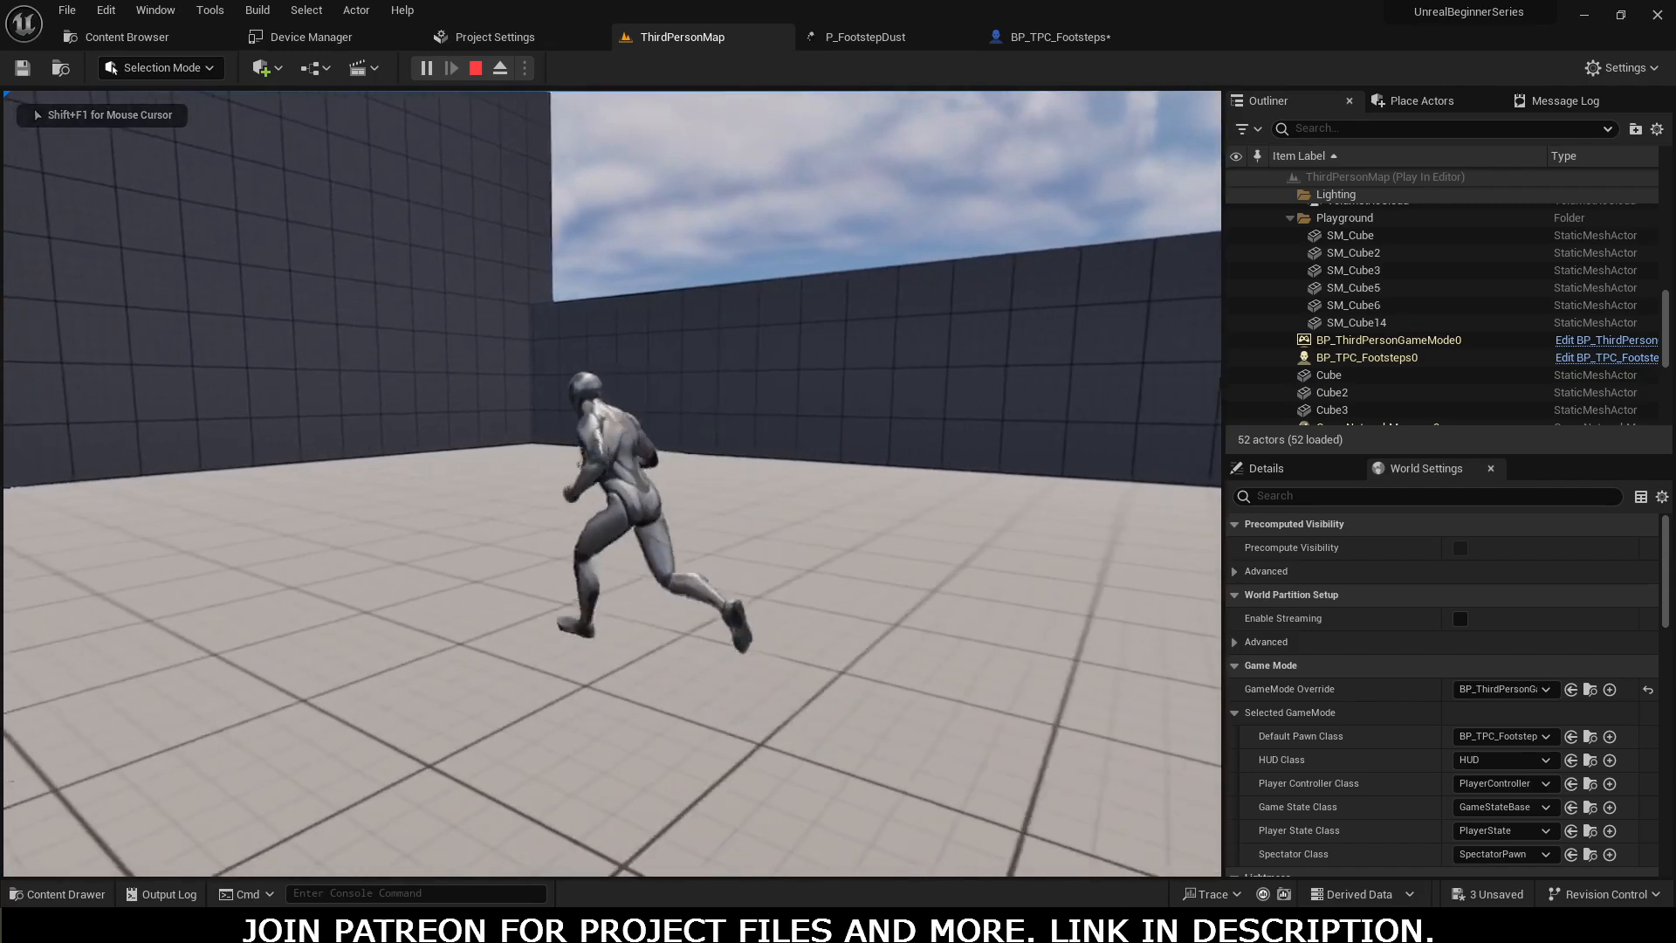
{"action": "key", "text": "d"}
{"action": "key", "text": "w"}
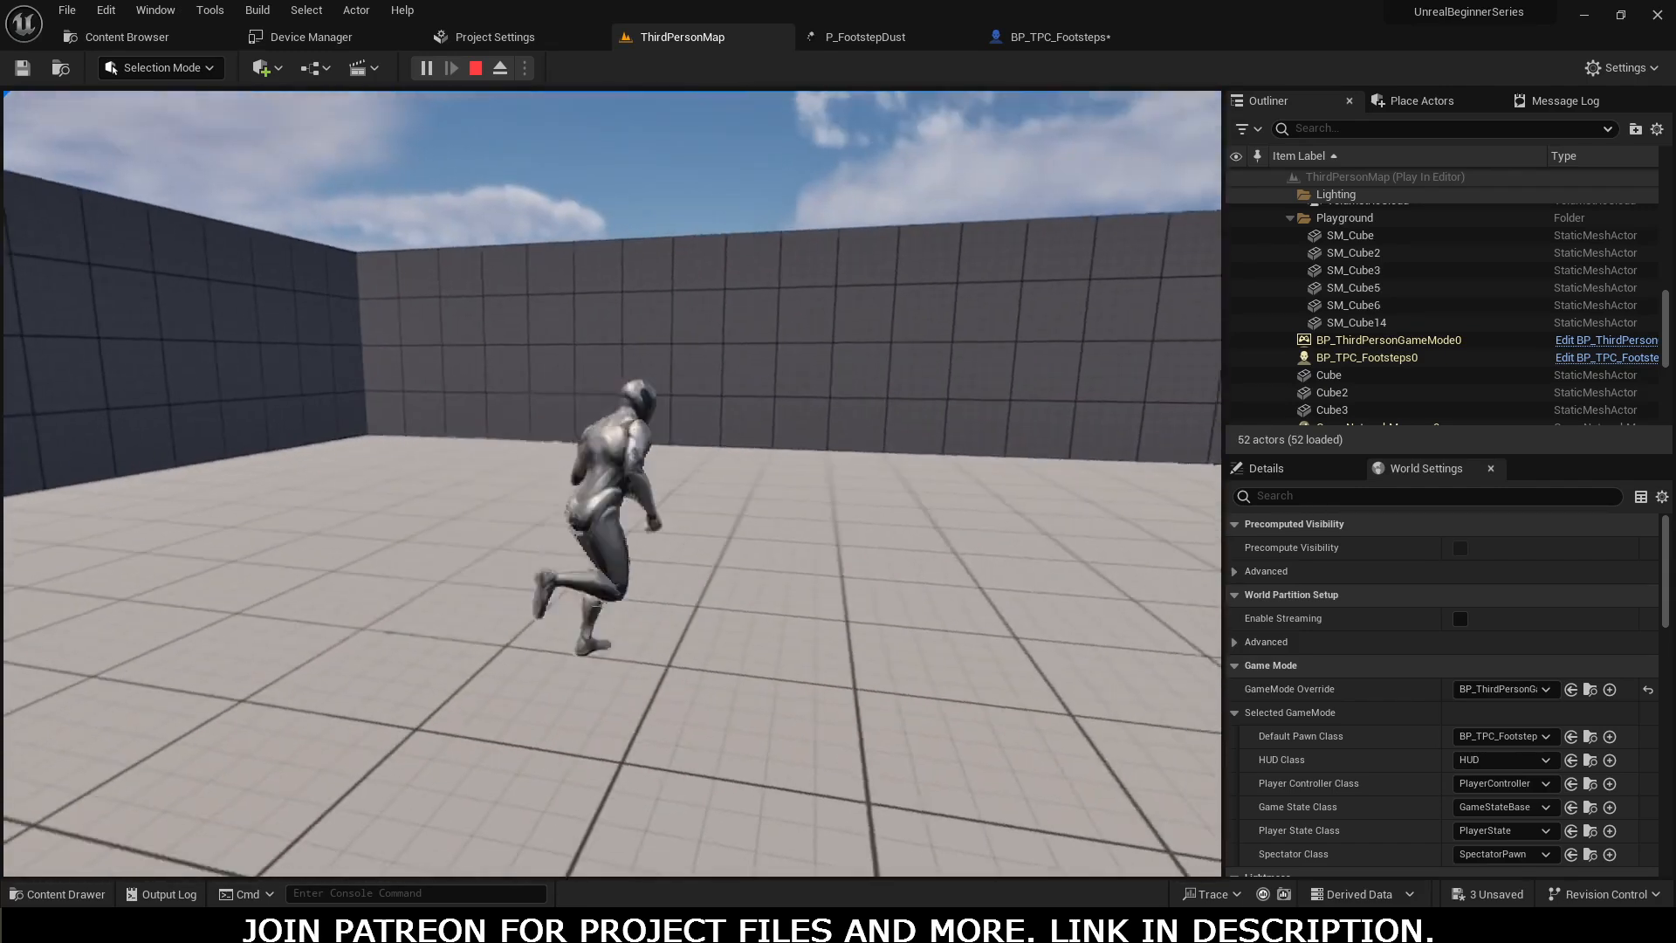
{"action": "key", "text": "w"}
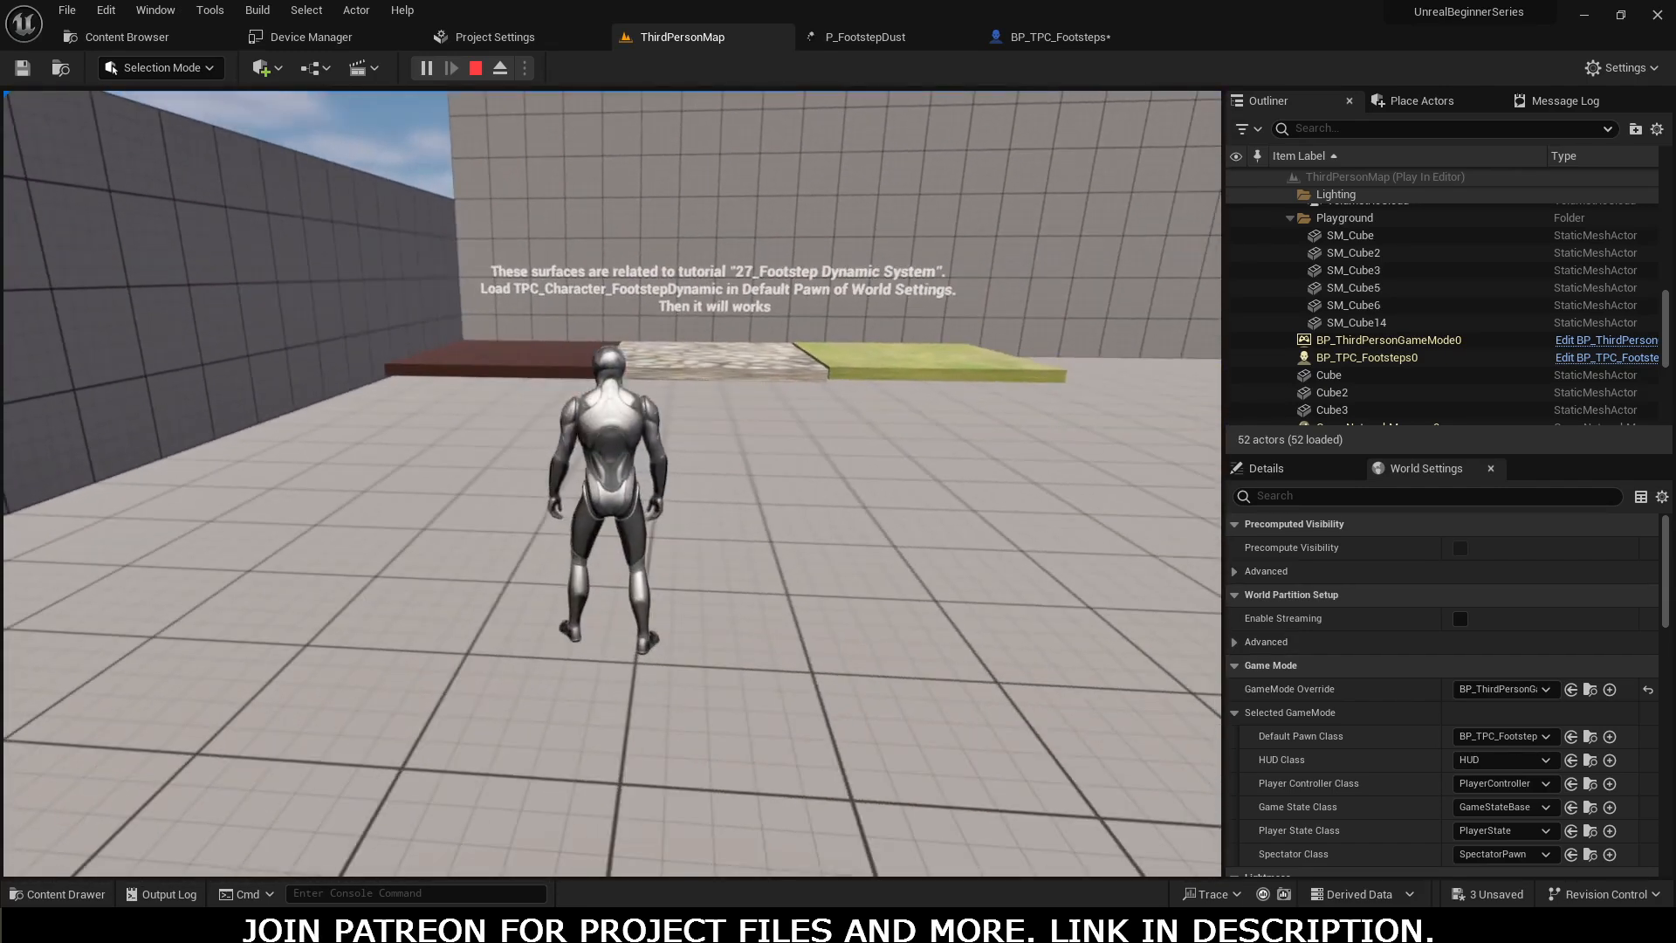
{"action": "key", "text": "Escape"}
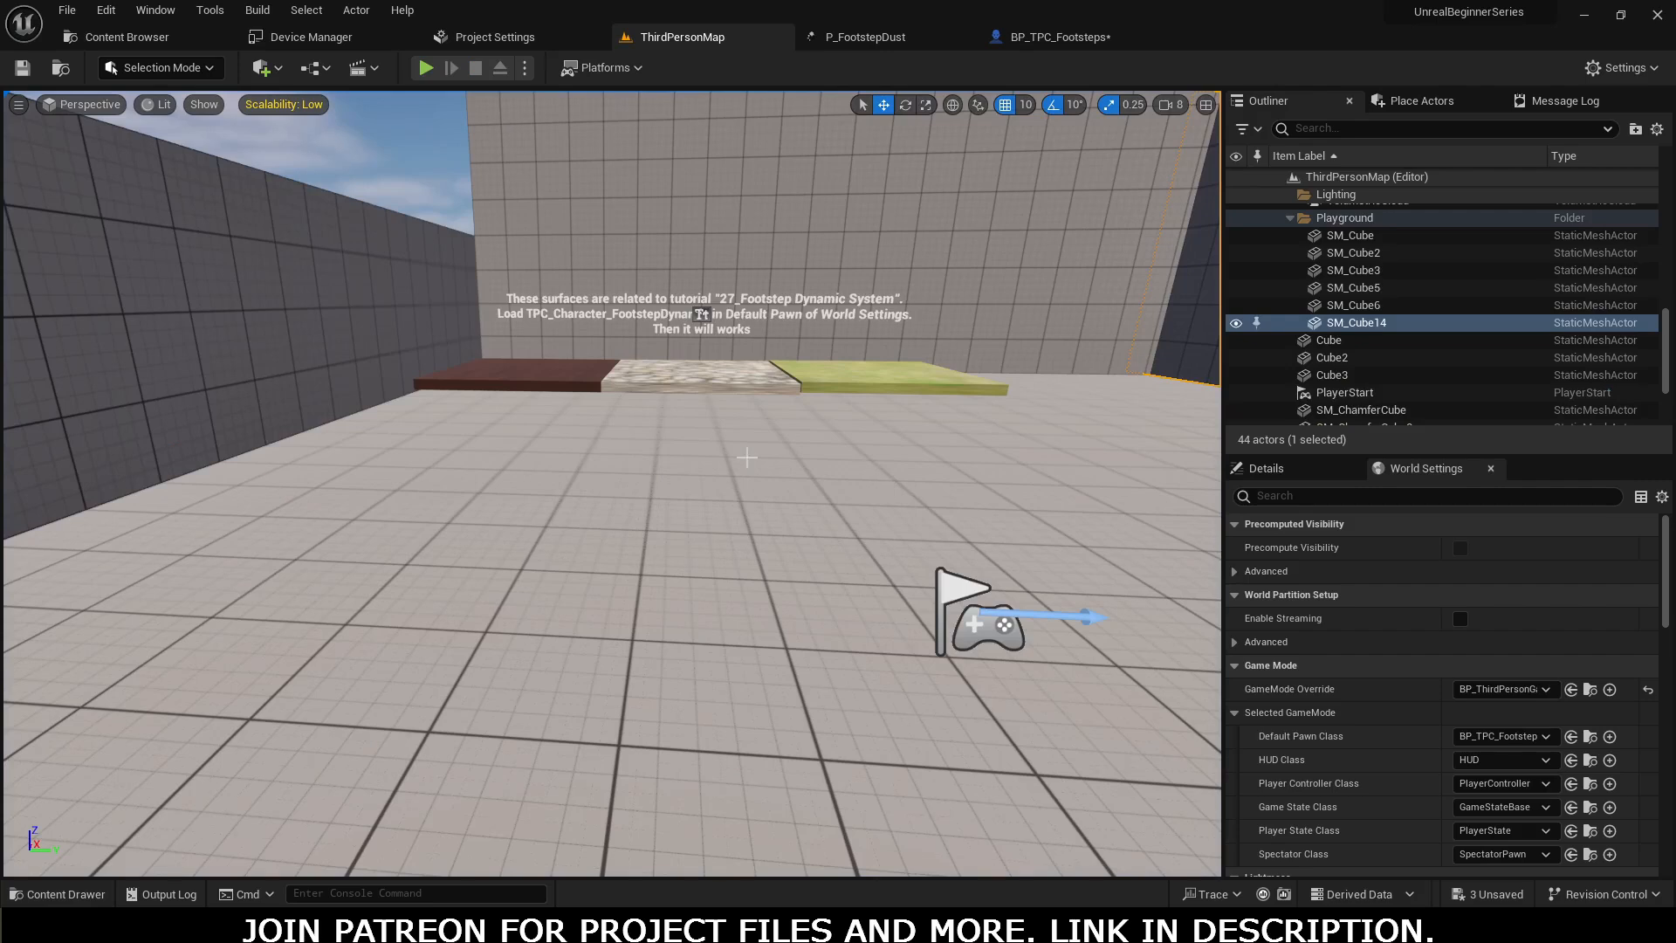
Step: Open the MM_Run_Fwd_Footstep animation and add a Play Particle Effect notify on track 3 at the first footfall, about 0.22 s
{"action": "key", "text": "ctrl+space"}
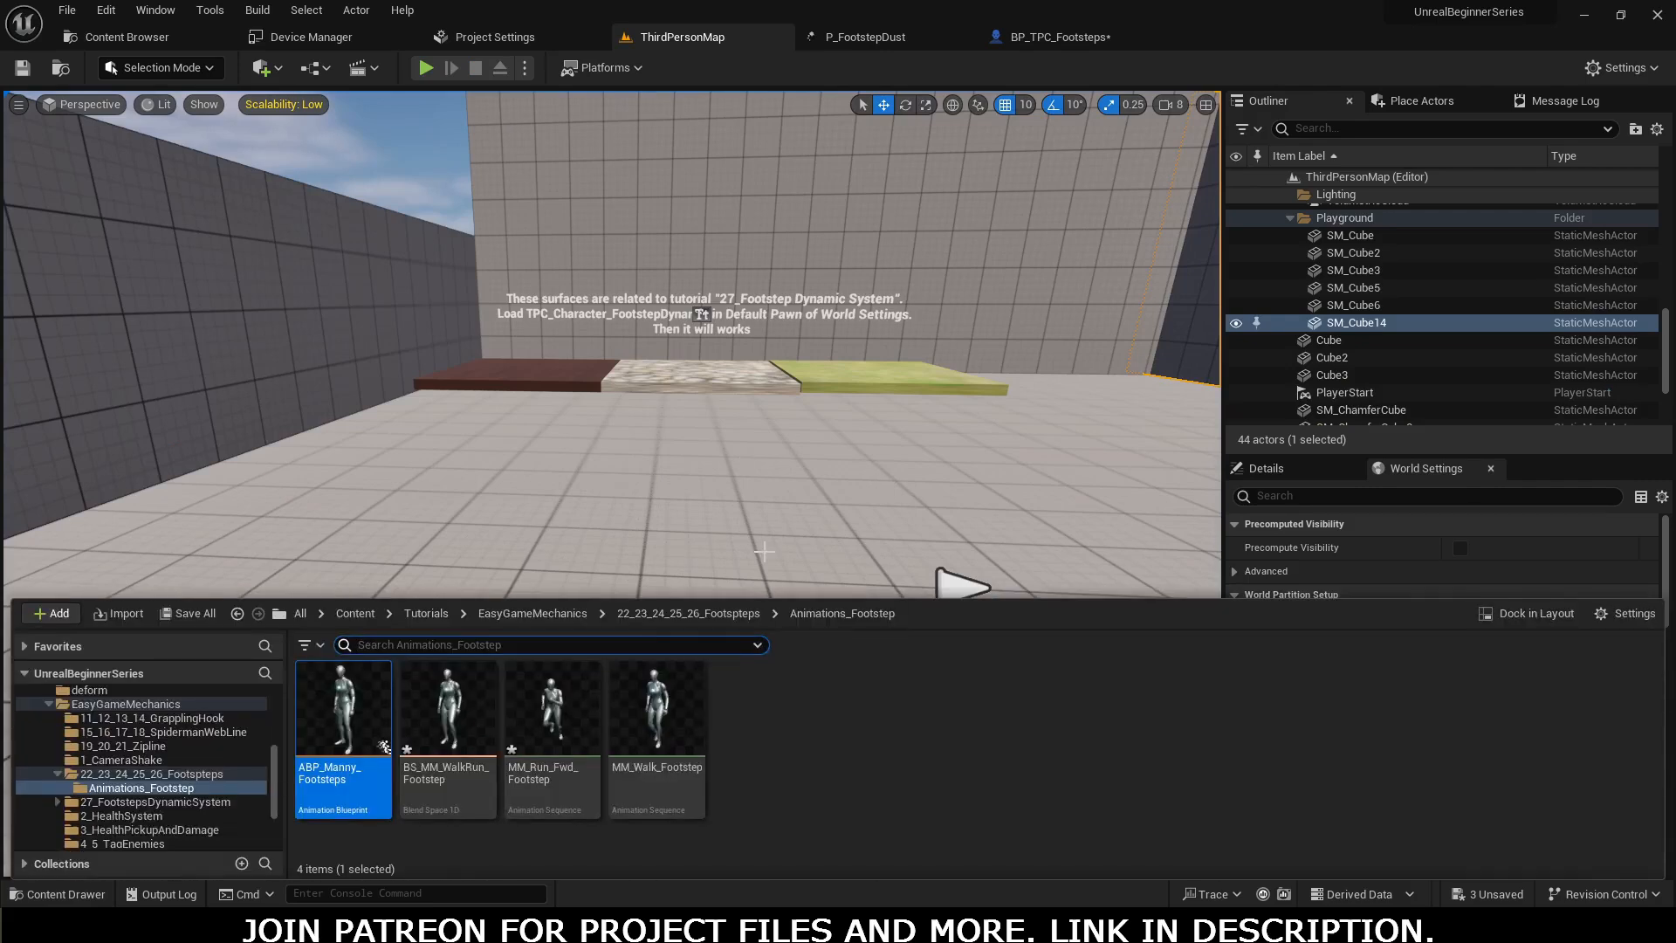
{"action": "left_click", "coordinate": [546, 736]}
{"action": "double_click", "coordinate": [535, 753]}
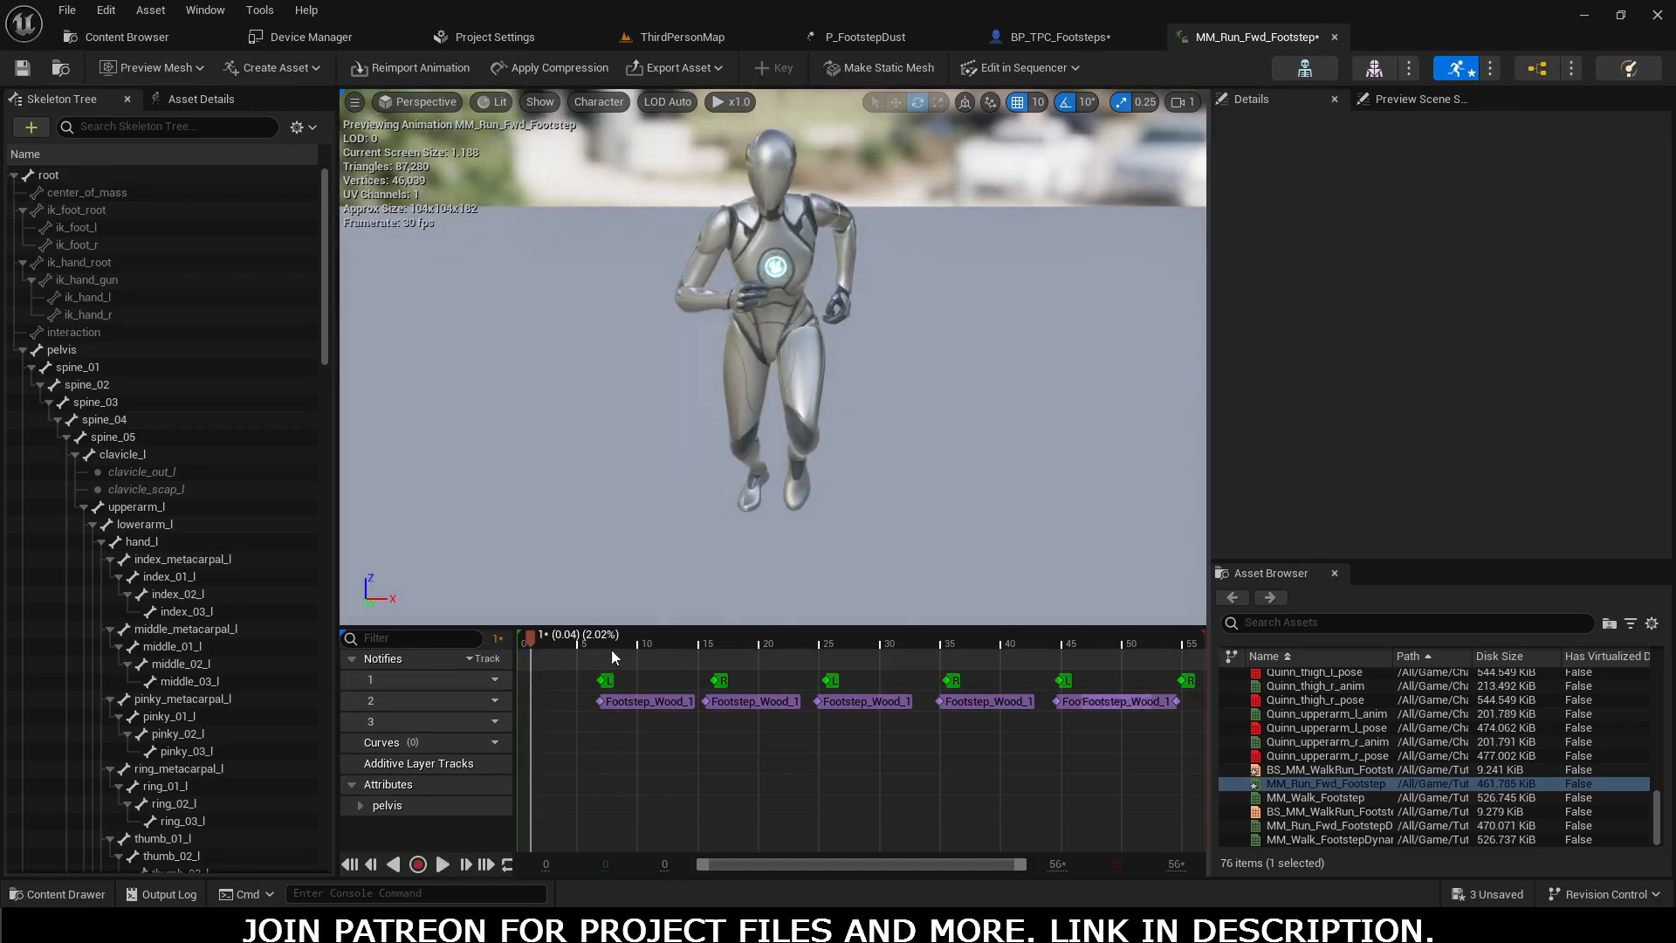
{"action": "left_click_drag", "start_coordinate": [528, 639], "coordinate": [577, 646]}
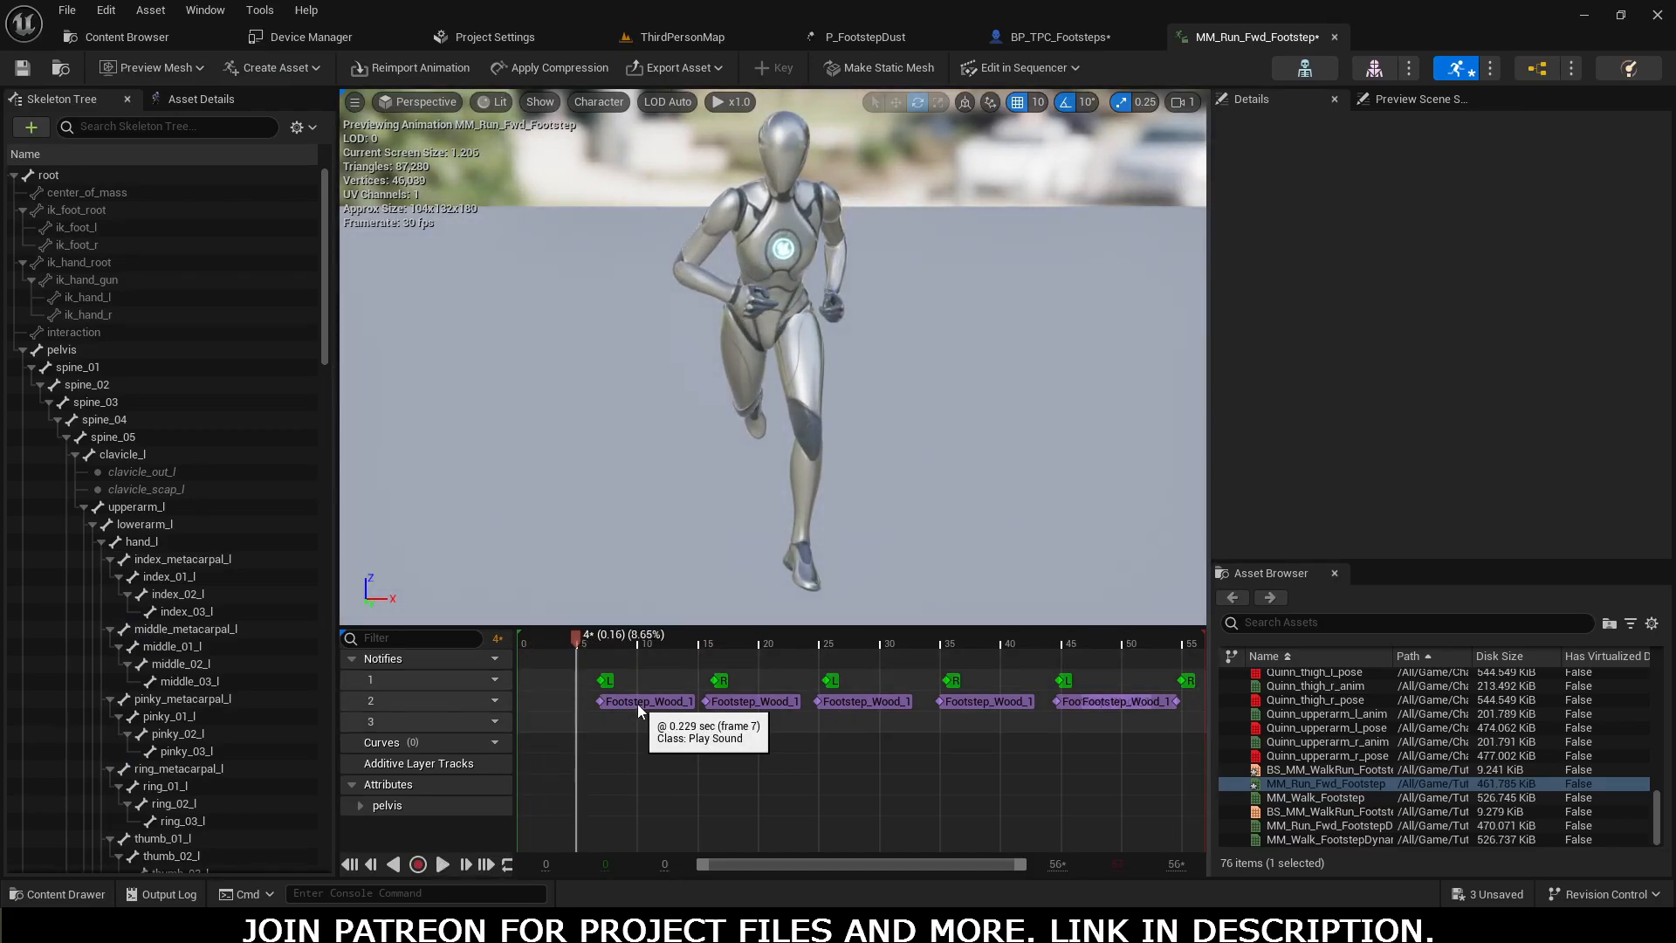
{"action": "left_click_drag", "start_coordinate": [576, 637], "coordinate": [596, 638]}
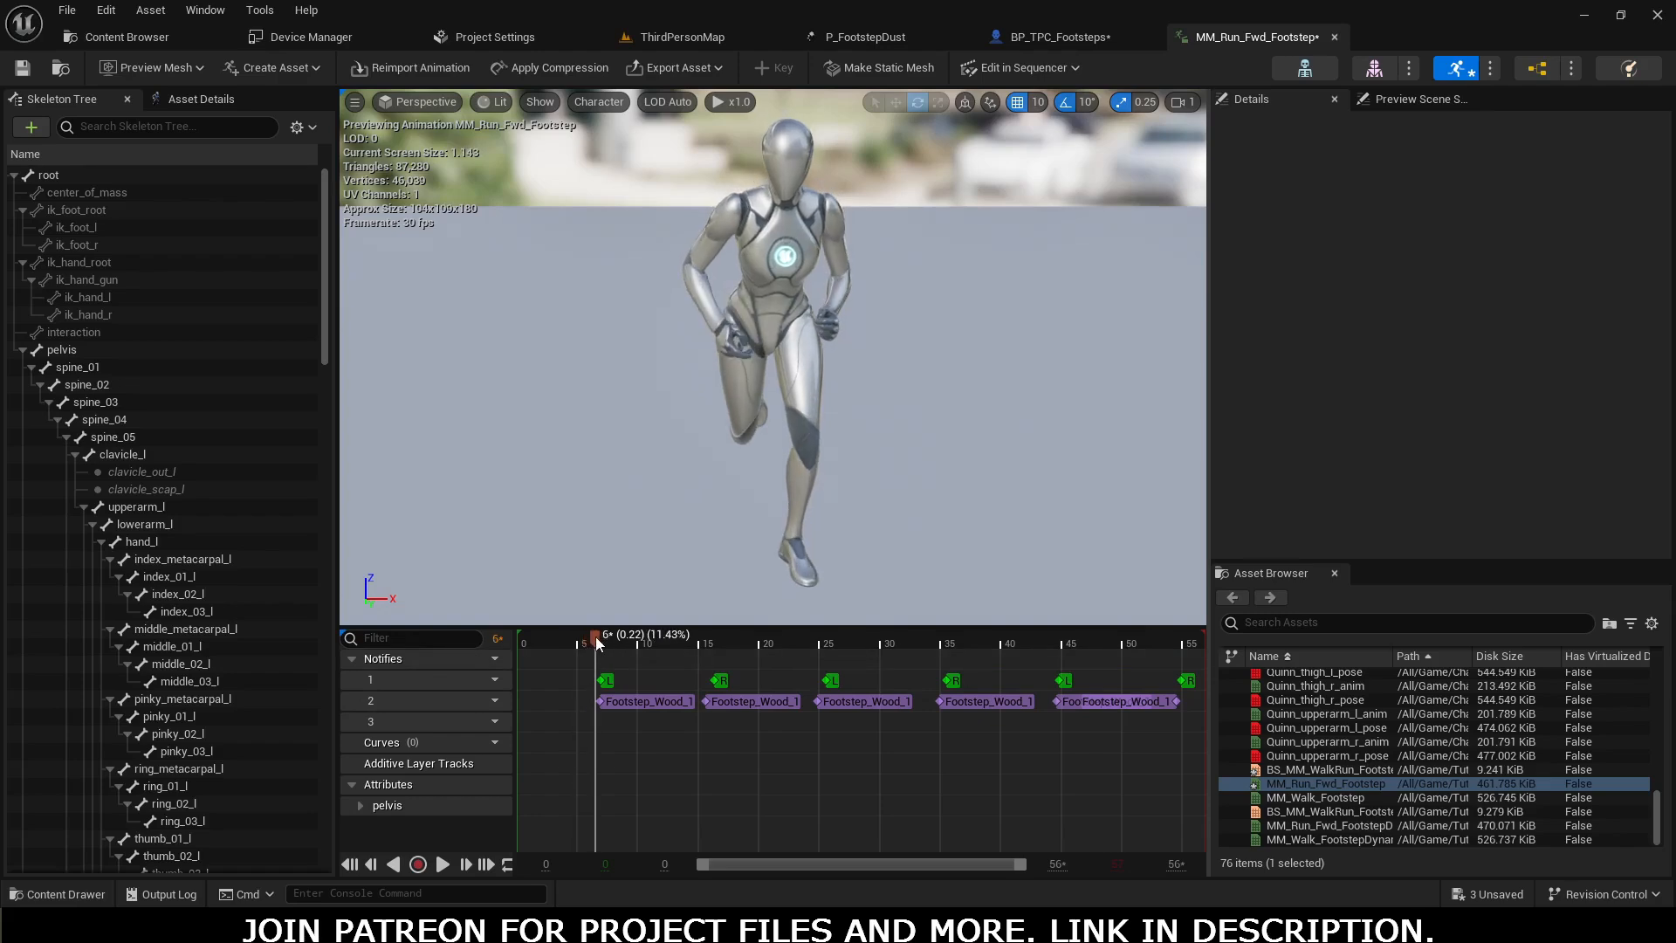
{"action": "right_click", "coordinate": [596, 720]}
{"action": "mouse_move", "coordinate": [632, 755]}
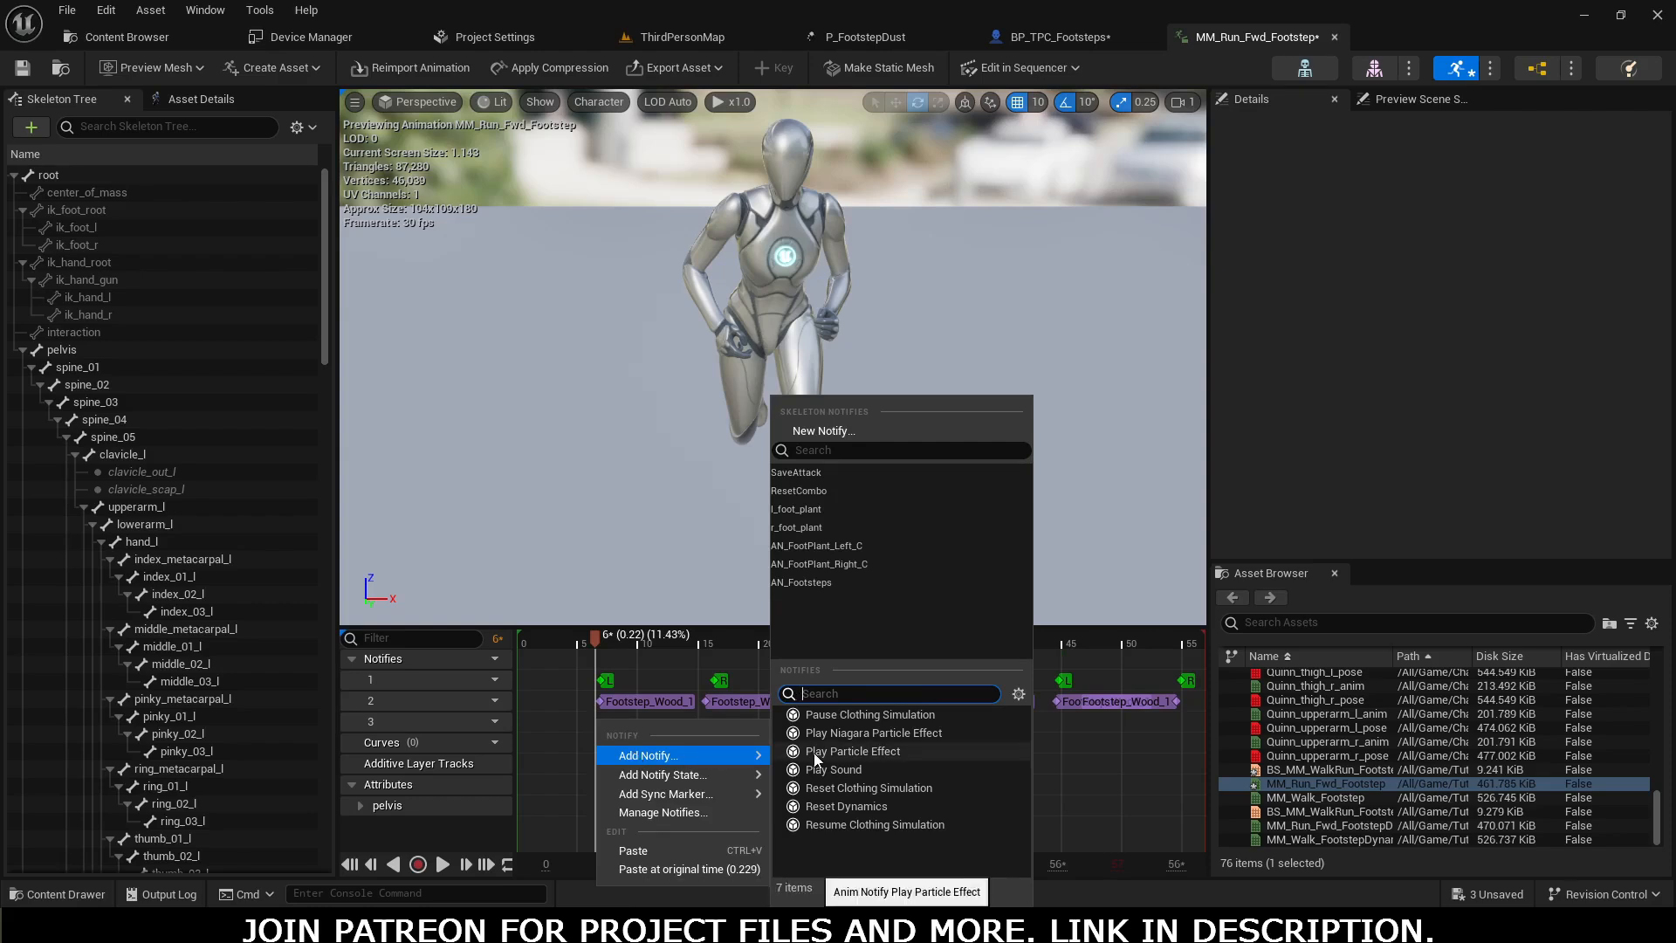
{"action": "left_click", "coordinate": [871, 751]}
Step: Assign P_FootstepDust as the particle system of the new particle effect notify
{"action": "left_click", "coordinate": [631, 722]}
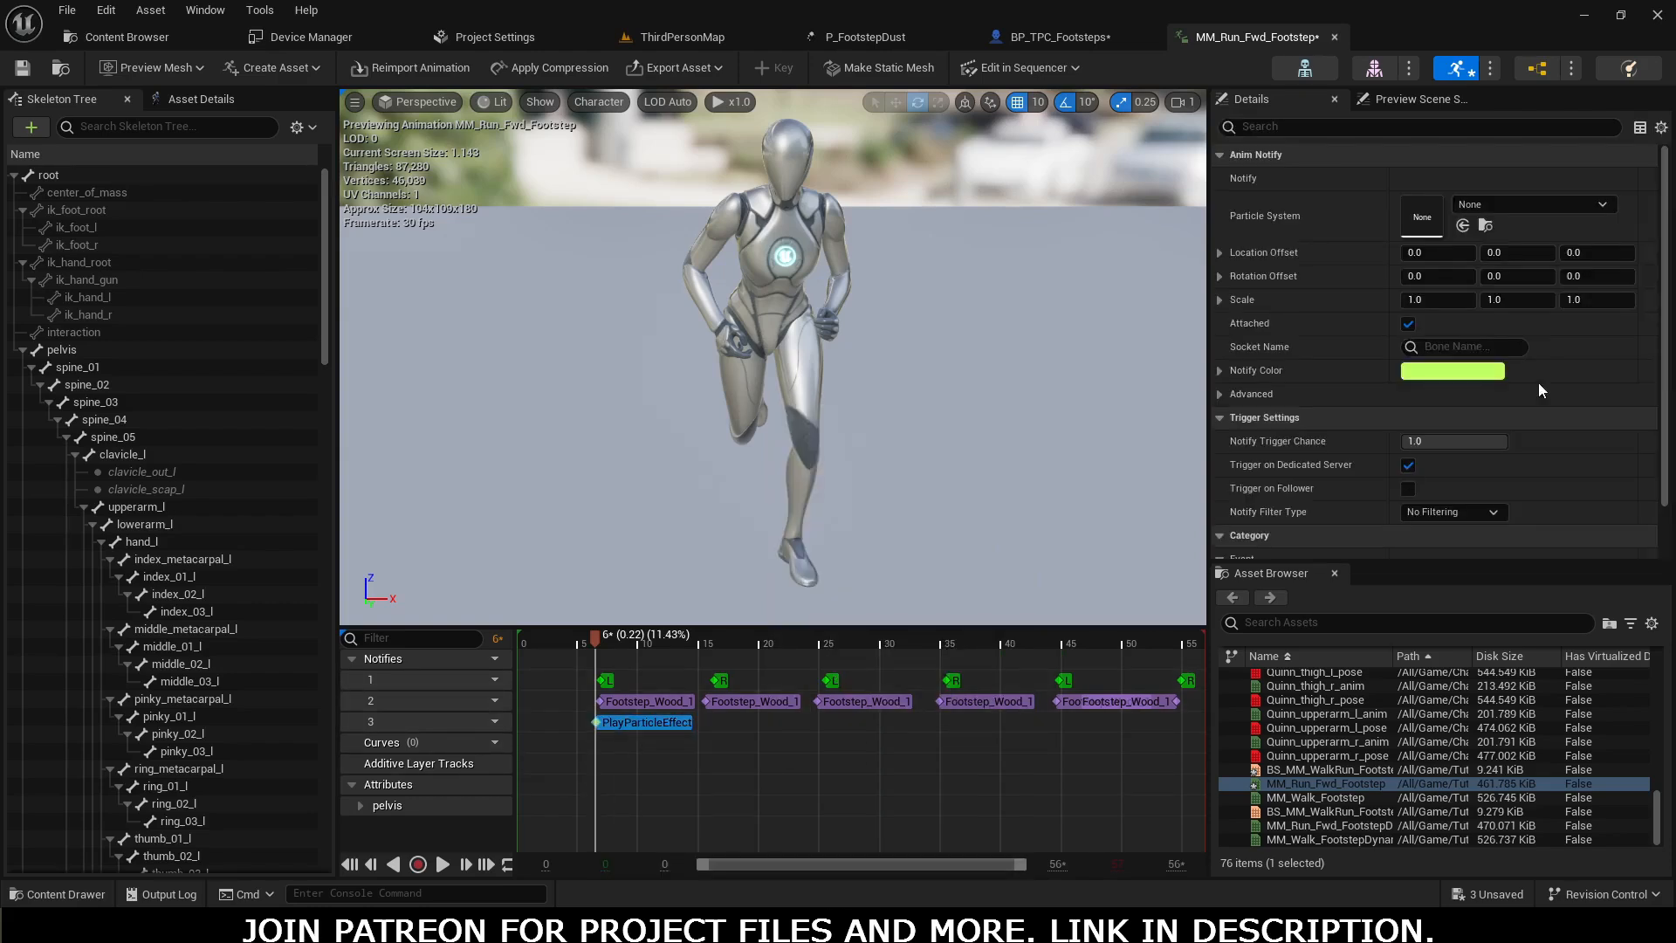
{"action": "left_click", "coordinate": [1540, 206]}
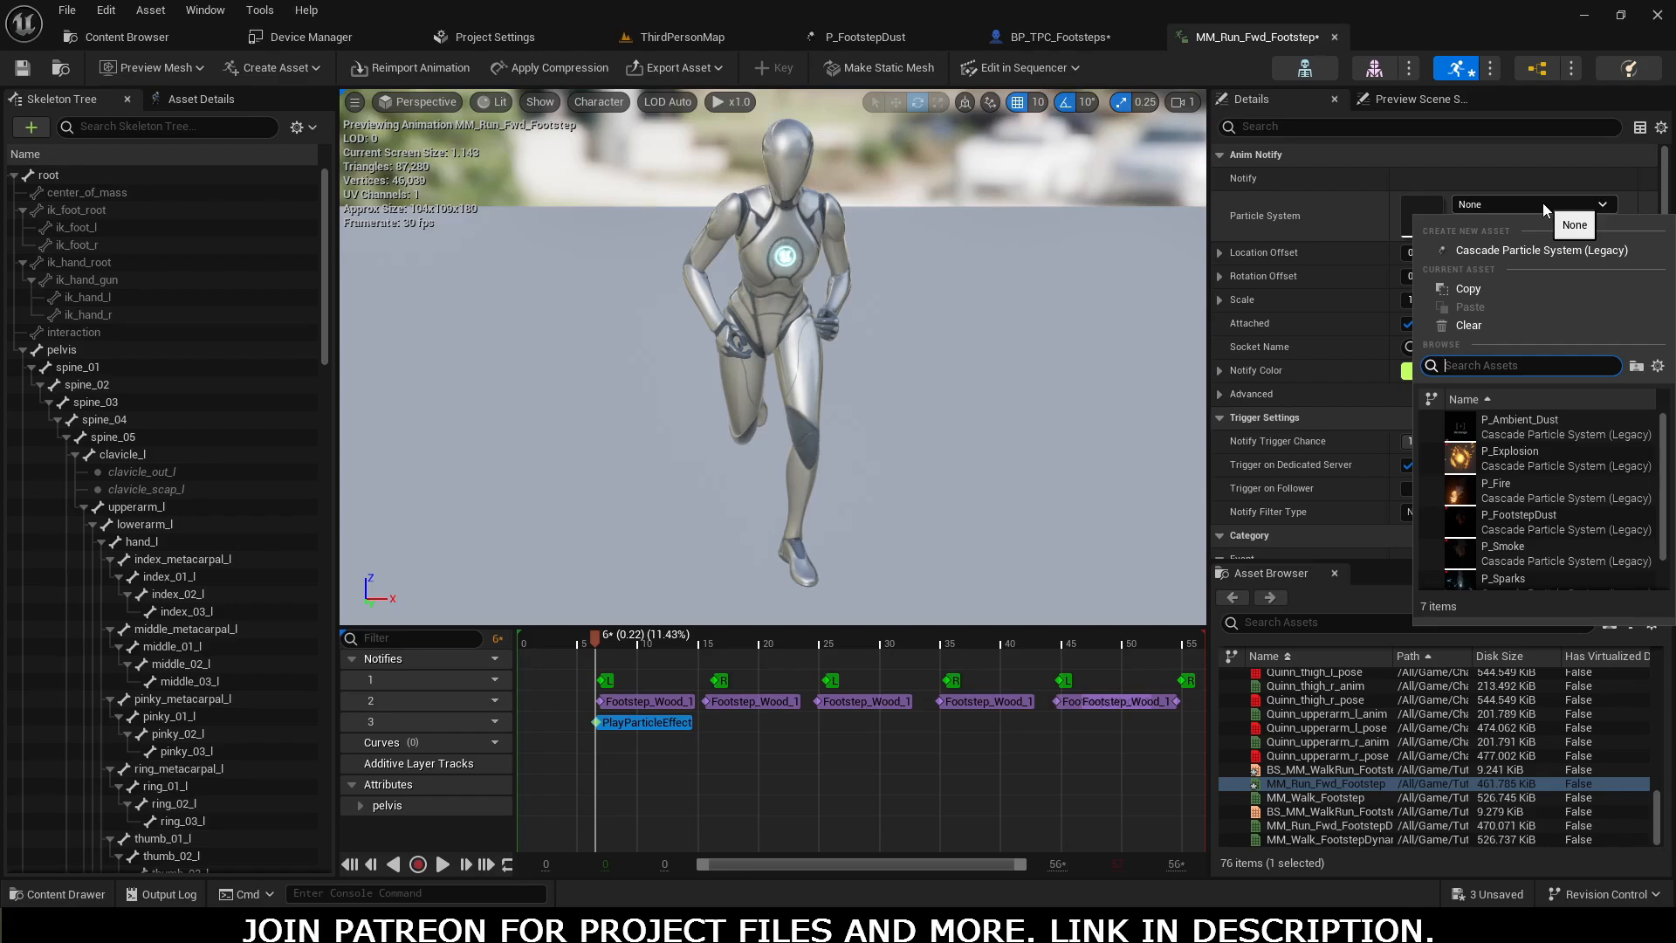
{"action": "type", "text": "footste"}
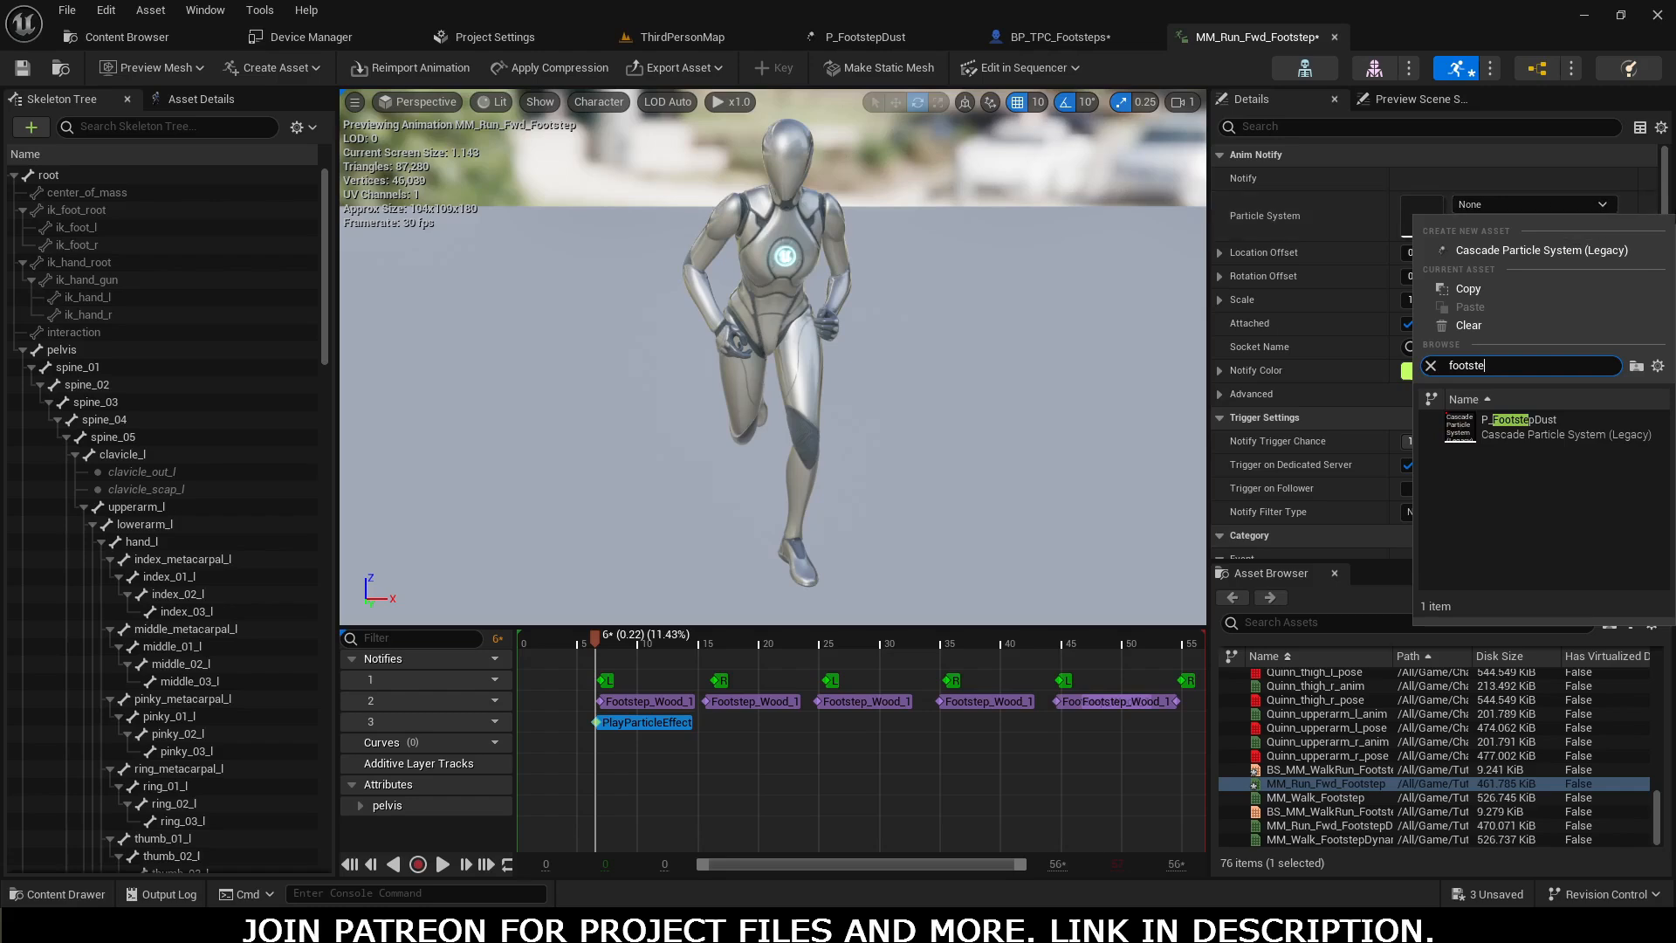
{"action": "left_click", "coordinate": [1519, 426]}
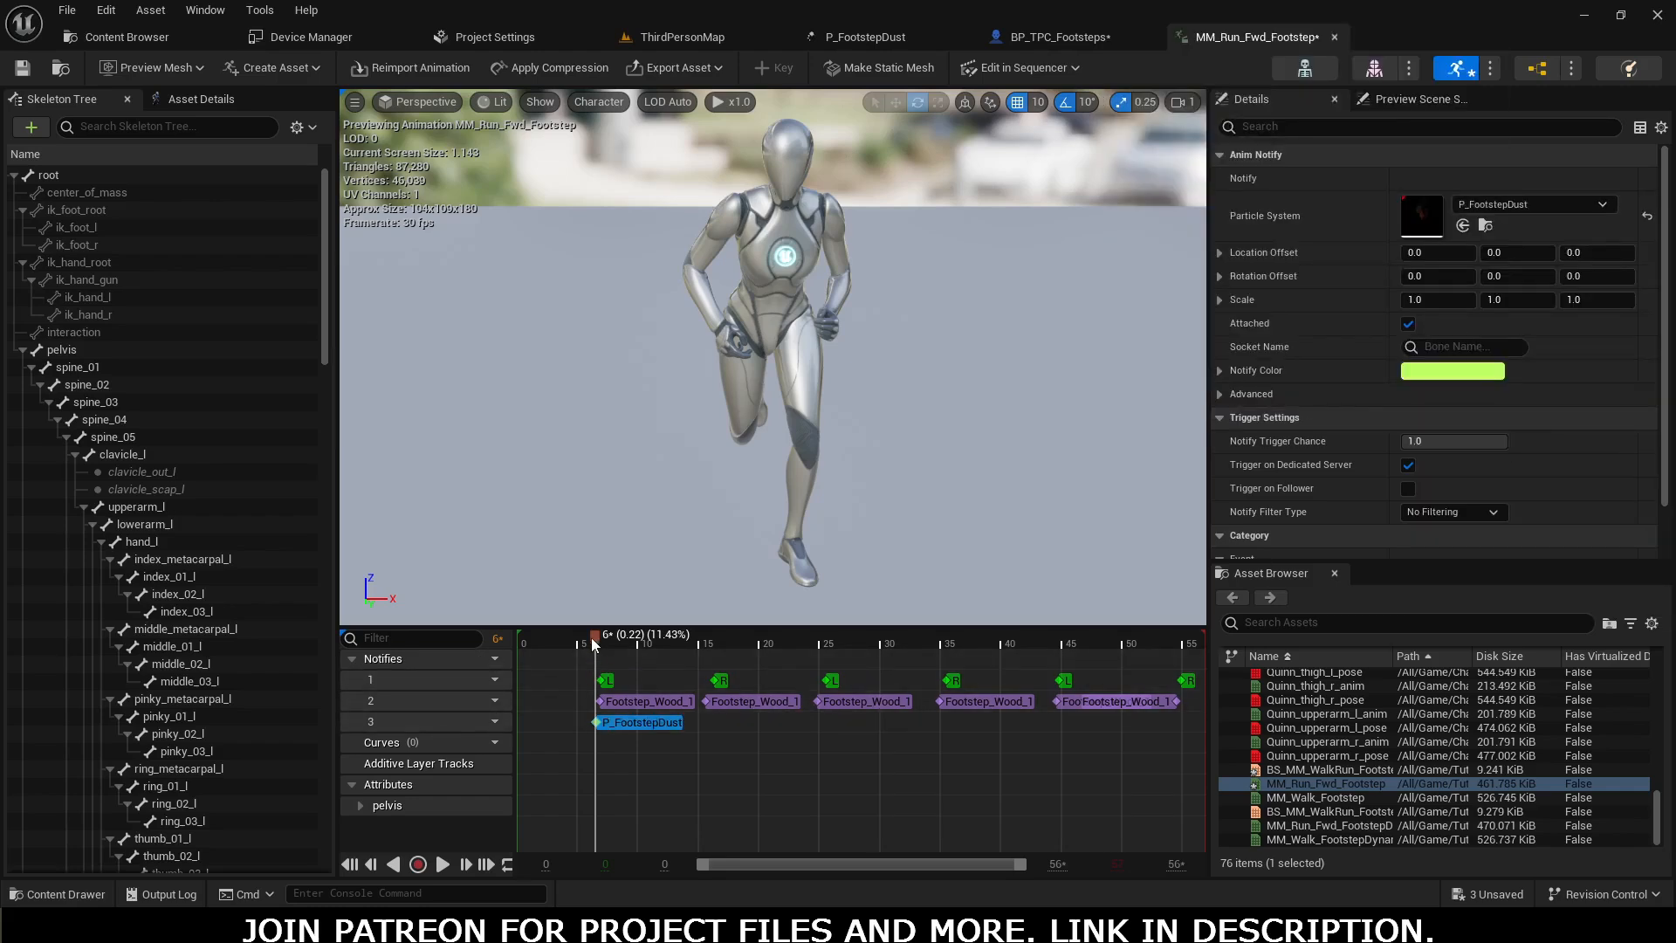
Step: Copy the P_FootstepDust notify and paste it on track 3 at the second footfall, about 0.51 s
{"action": "mouse_move", "coordinate": [597, 637]}
{"action": "left_mouse_down"}
{"action": "mouse_move", "coordinate": [559, 635]}
{"action": "mouse_move", "coordinate": [609, 636]}
{"action": "left_mouse_up"}
{"action": "right_click_drag", "start_coordinate": [678, 496], "coordinate": [943, 495]}
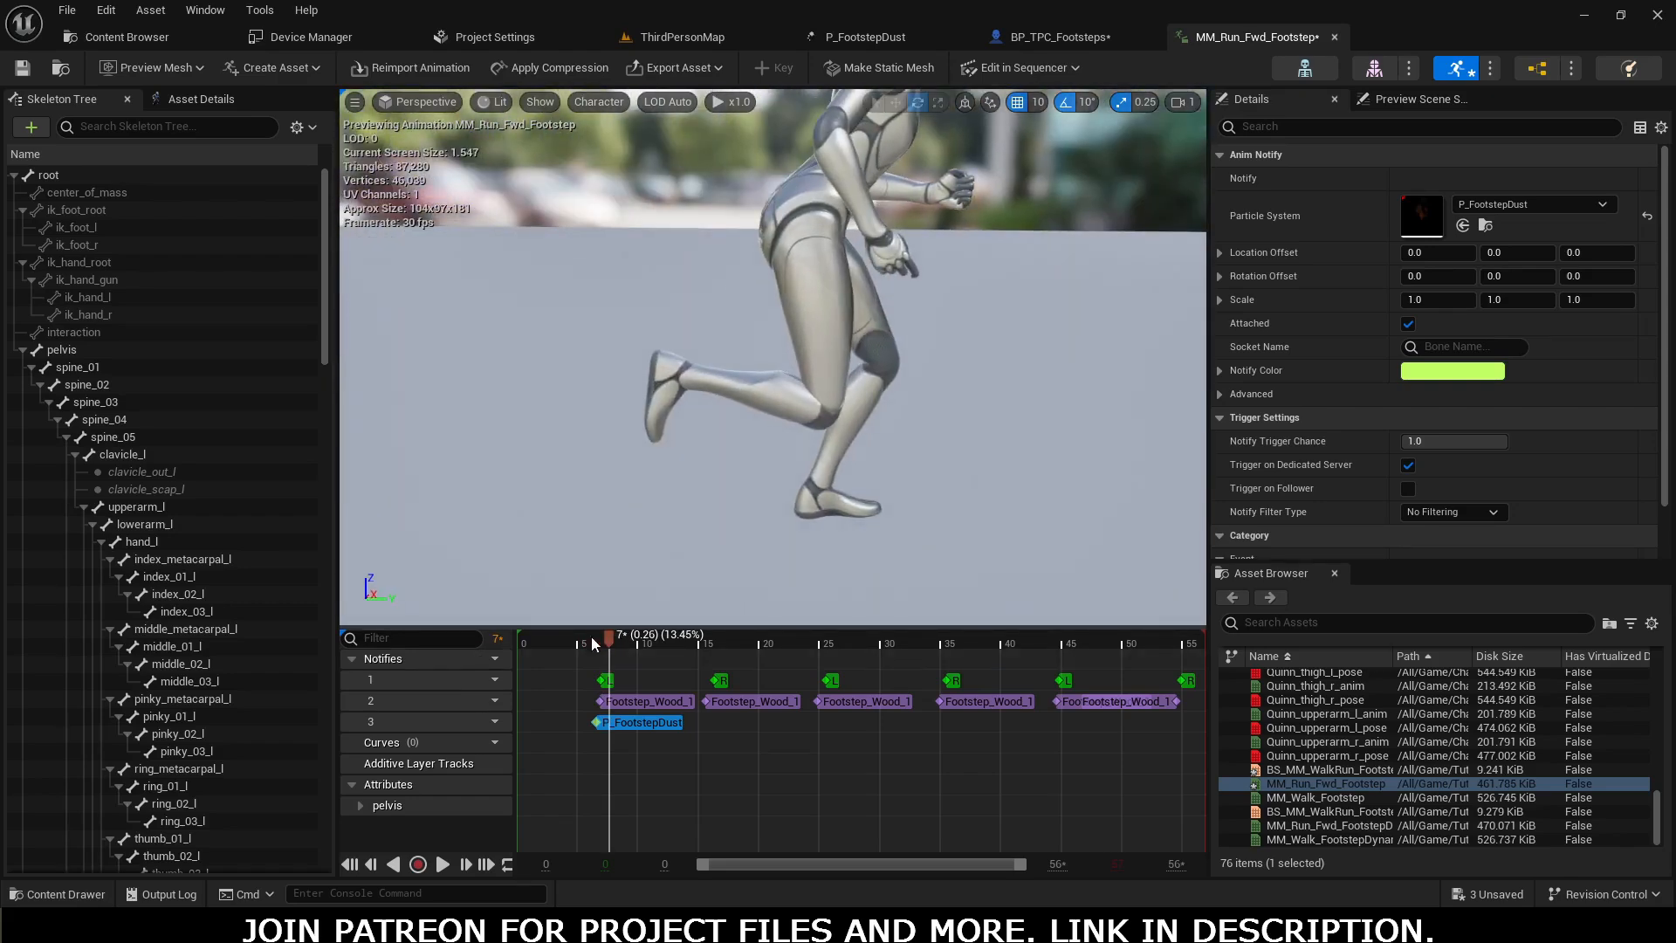
{"action": "left_click_drag", "start_coordinate": [603, 644], "coordinate": [664, 640]}
{"action": "left_click_drag", "start_coordinate": [691, 642], "coordinate": [702, 642]}
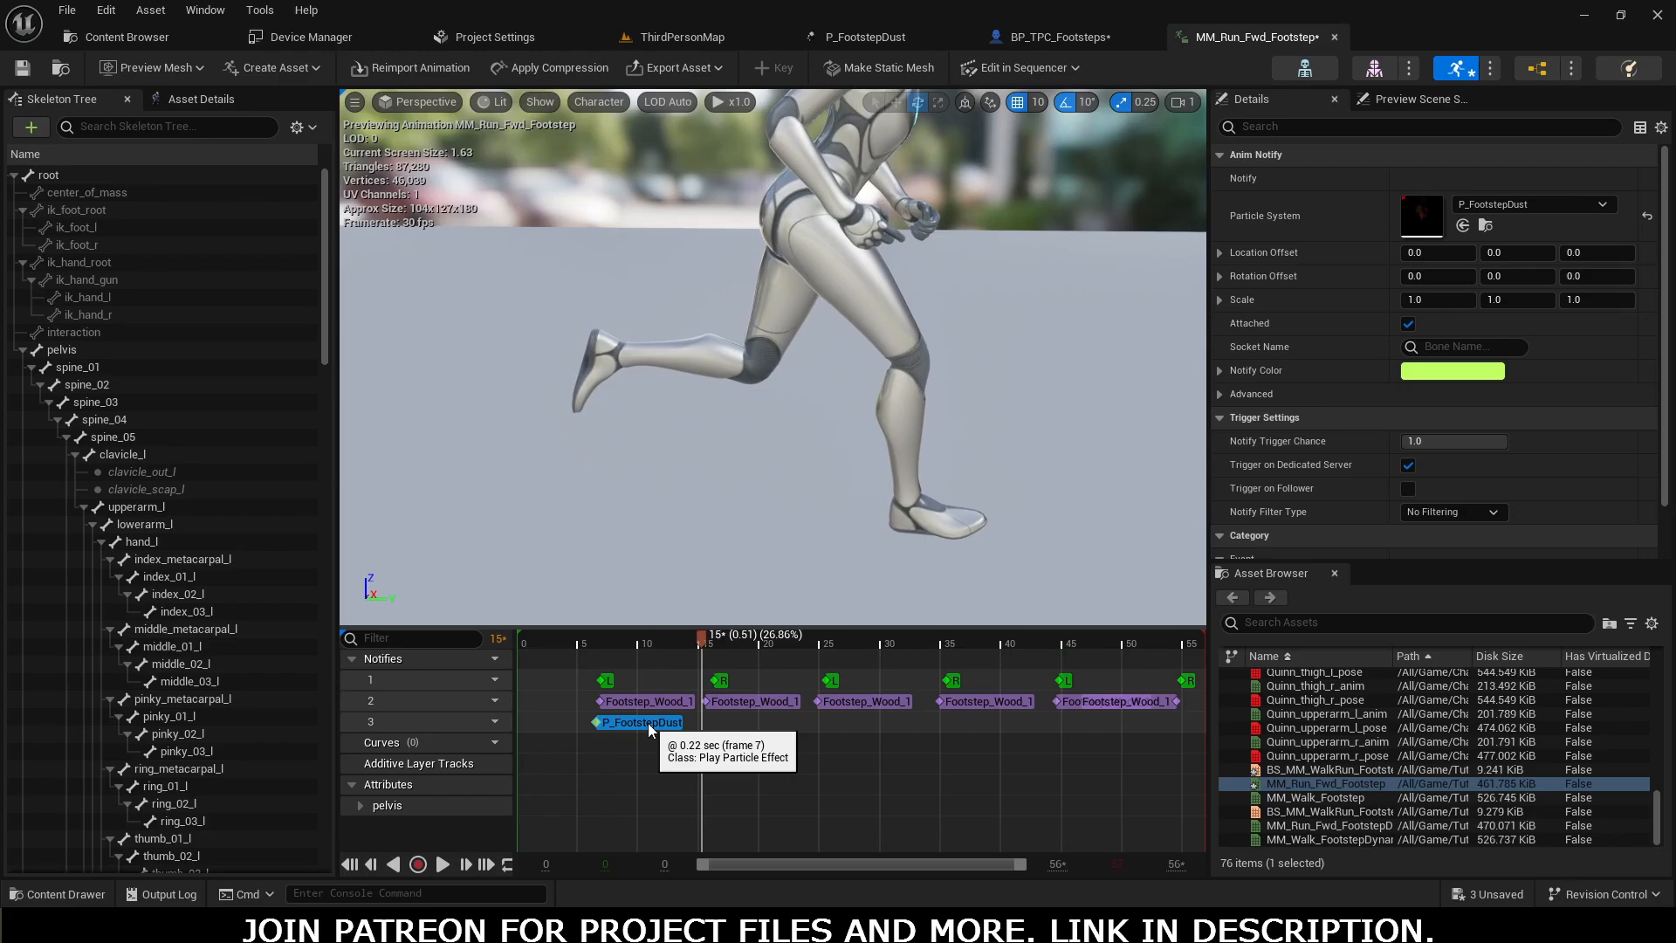
{"action": "left_click", "coordinate": [702, 724]}
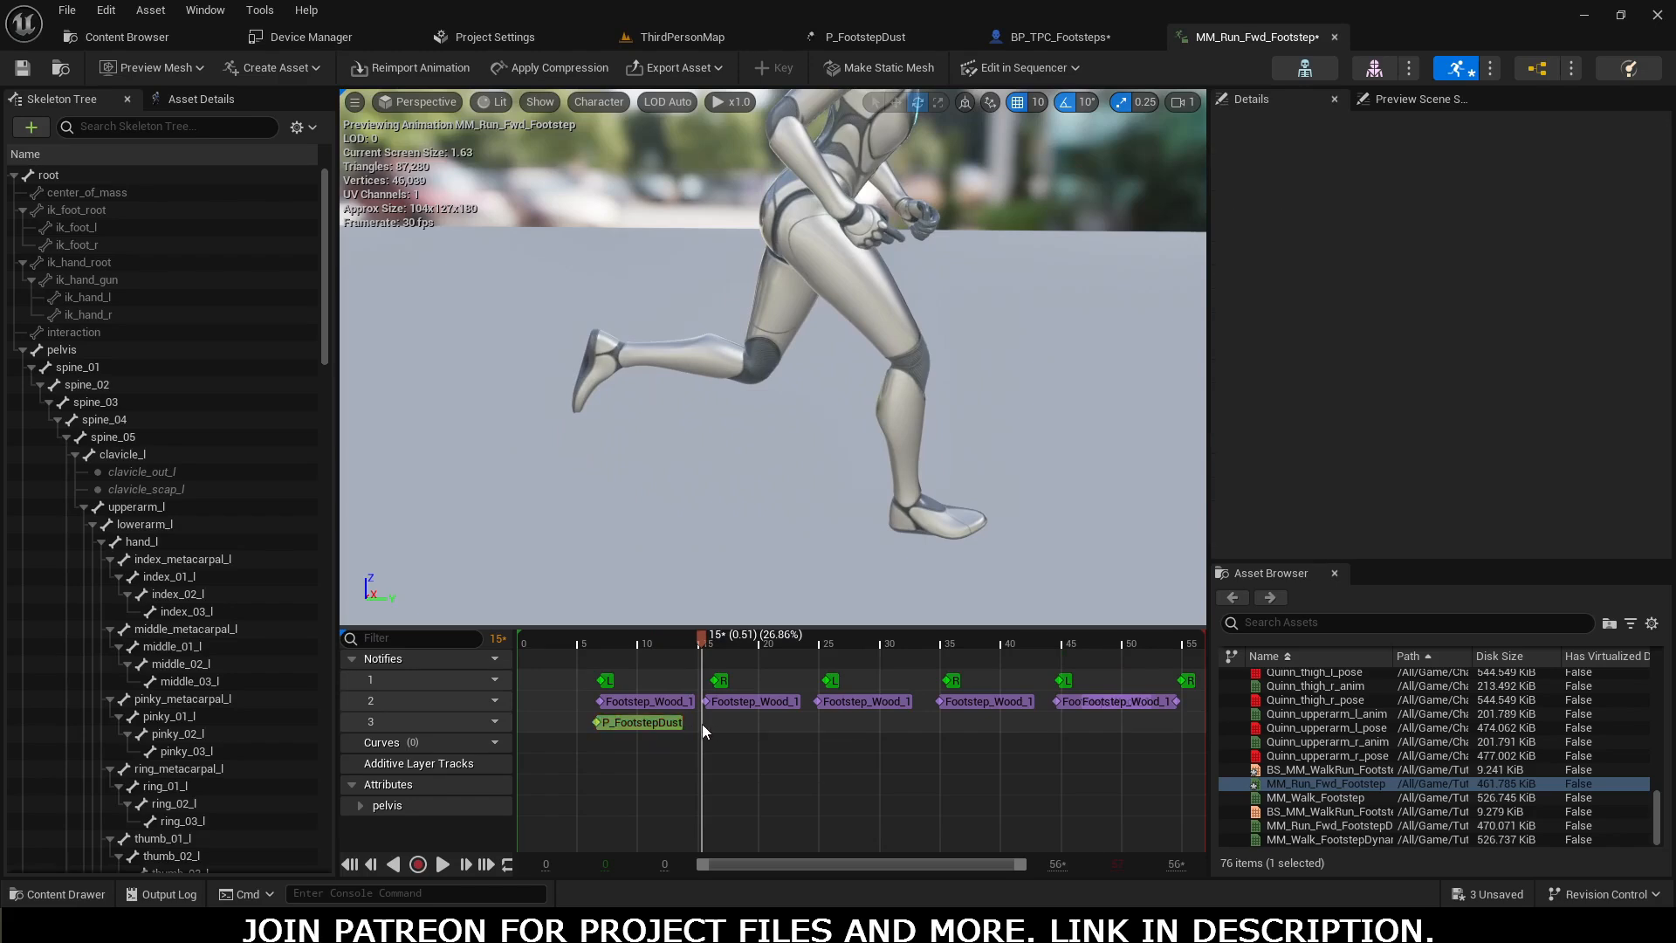
{"action": "key", "text": "ctrl+v"}
Step: Paste the P_FootstepDust notify on track 3 at each remaining footfall, from about 0.82 s to 1.82 s
{"action": "left_click_drag", "start_coordinate": [704, 642], "coordinate": [814, 638]}
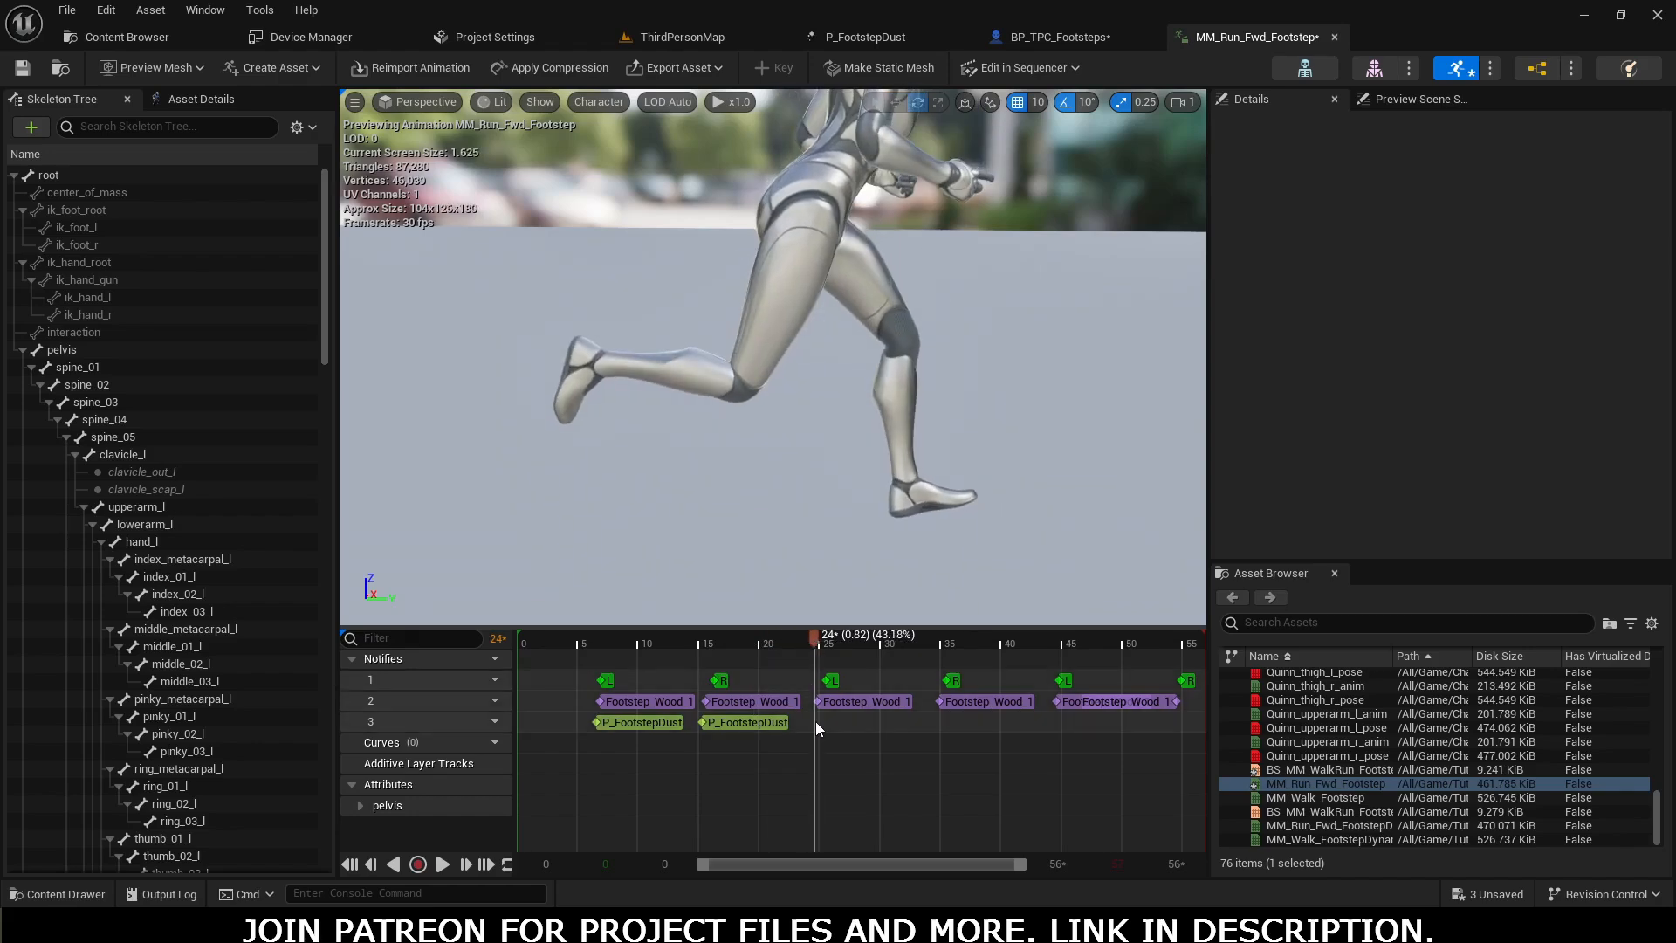
{"action": "key", "text": "ctrl+v"}
{"action": "left_click_drag", "start_coordinate": [812, 636], "coordinate": [1054, 643]}
{"action": "key", "text": "ctrl+v"}
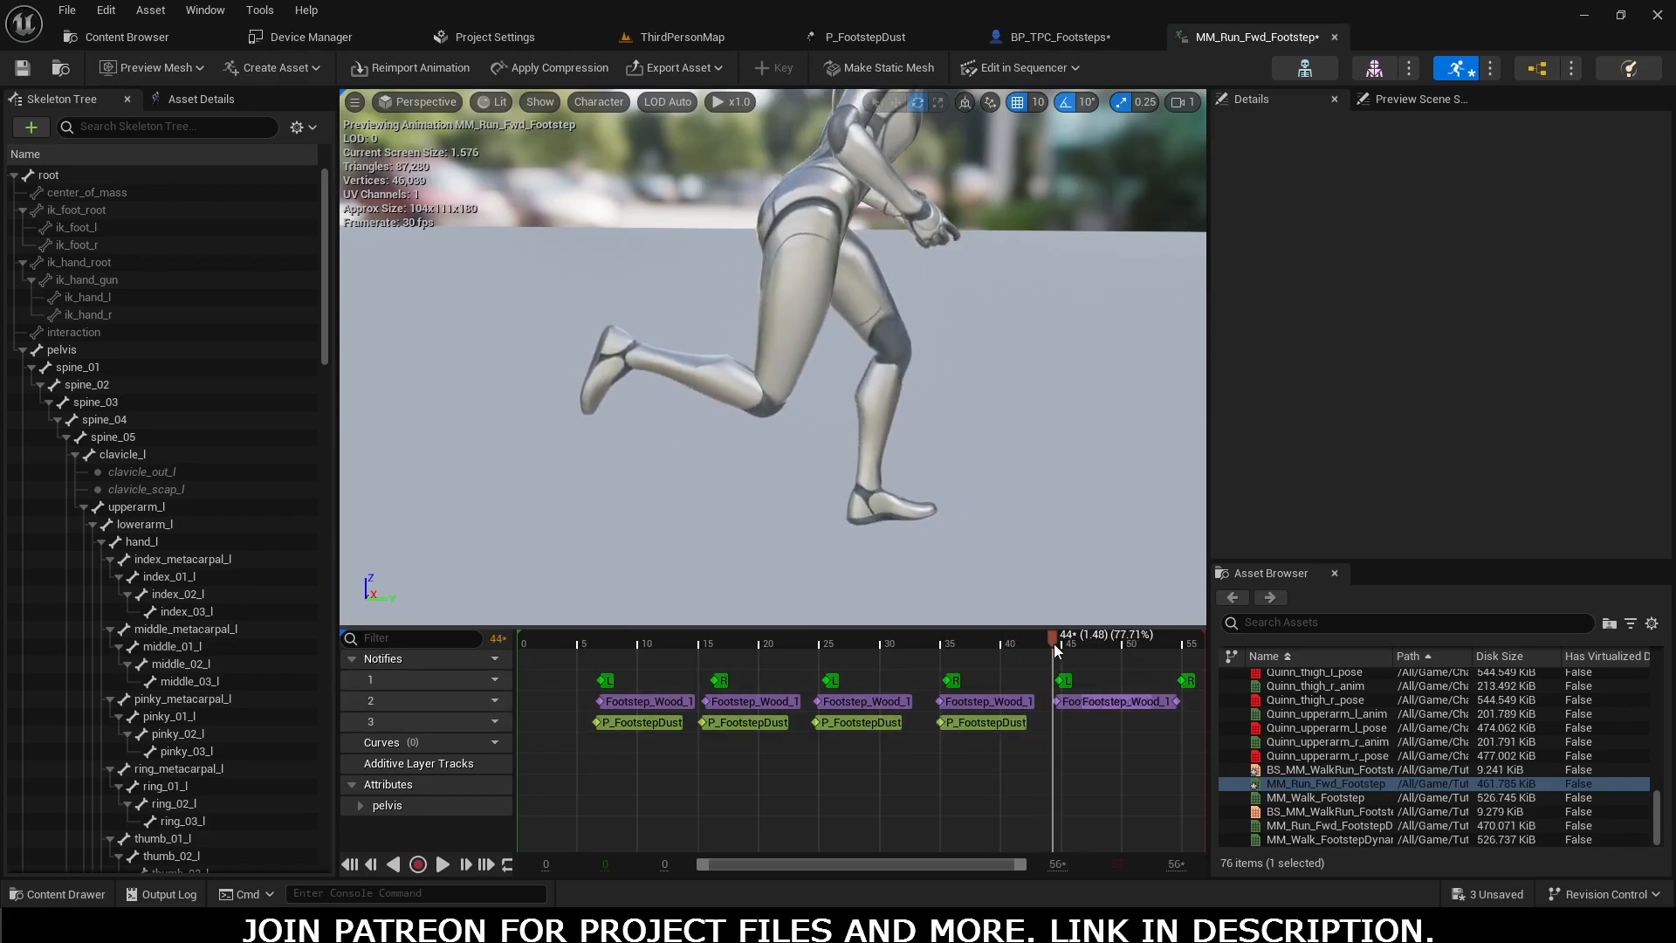
{"action": "key", "text": "ctrl+v"}
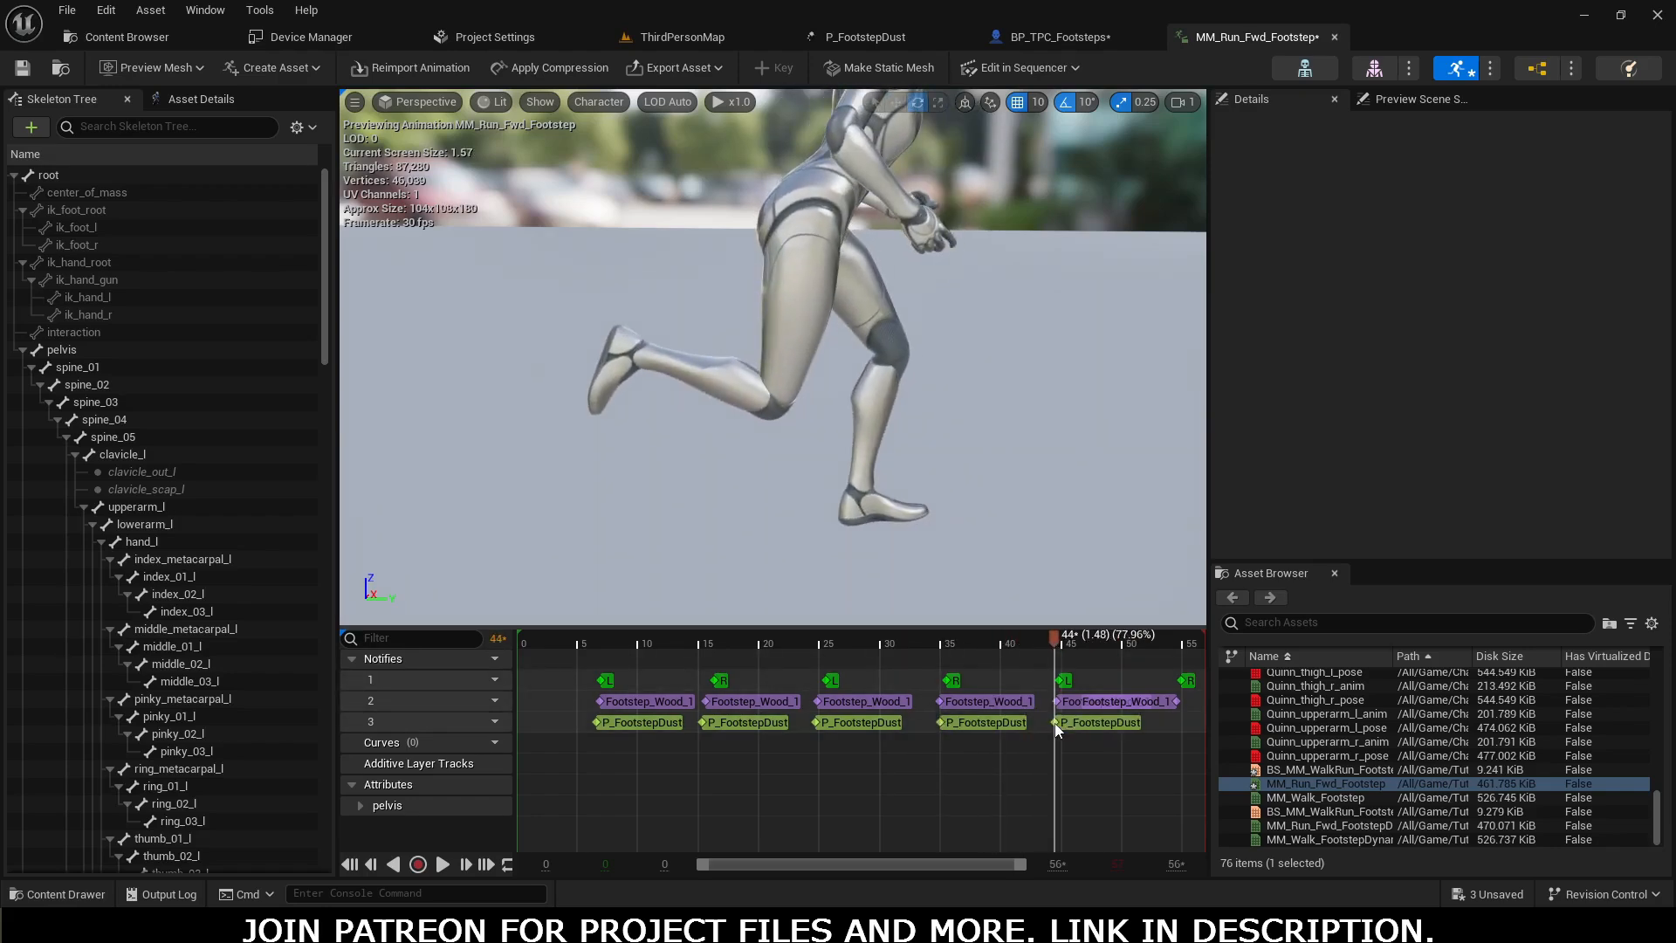
{"action": "left_click_drag", "start_coordinate": [1051, 648], "coordinate": [1180, 641]}
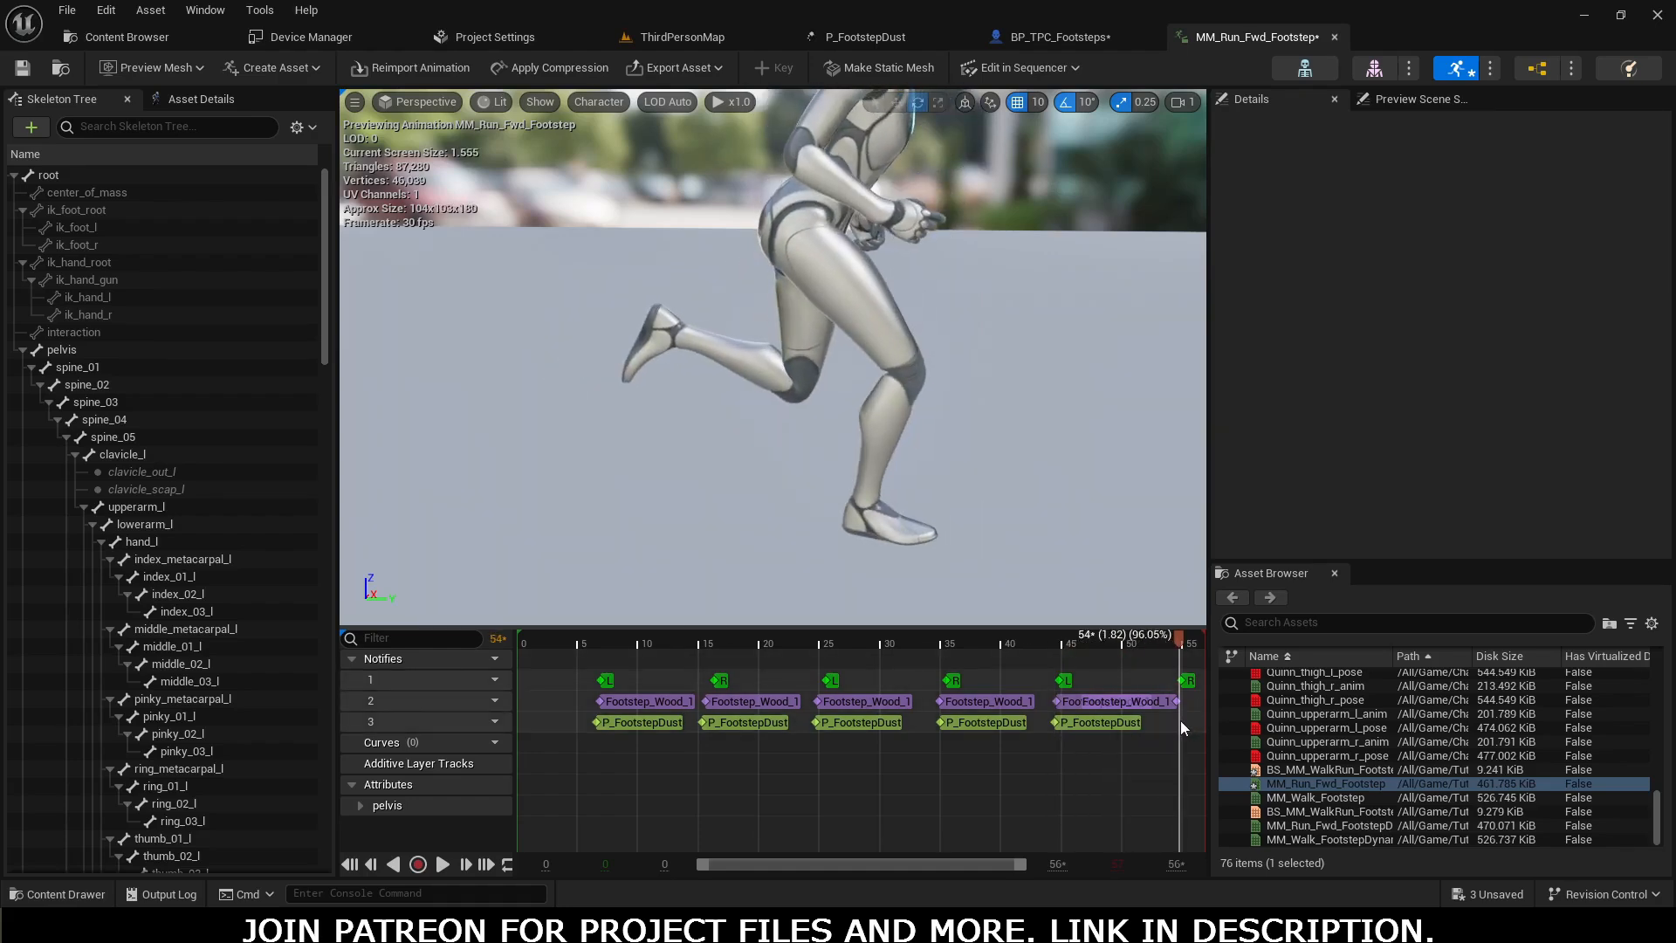
{"action": "key", "text": "ctrl+v"}
Step: Preview the run animation, return to the ThirdPersonMap level to play-test the footstep dust in game, and end the session
{"action": "left_click", "coordinate": [442, 864]}
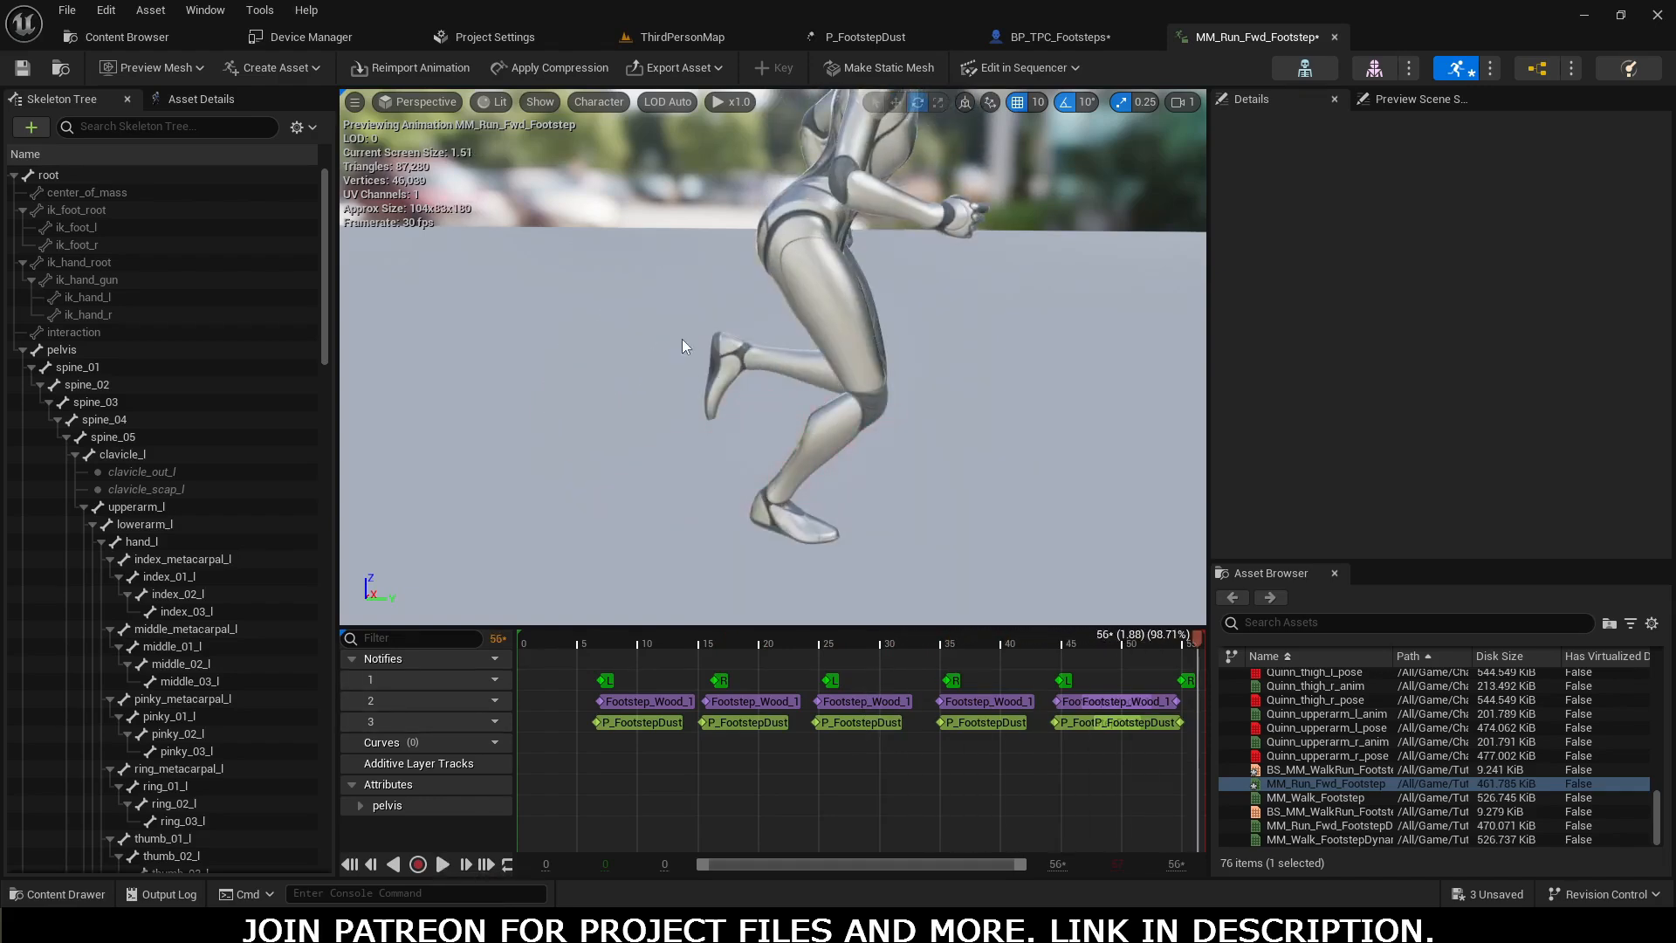
{"action": "left_click", "coordinate": [690, 39]}
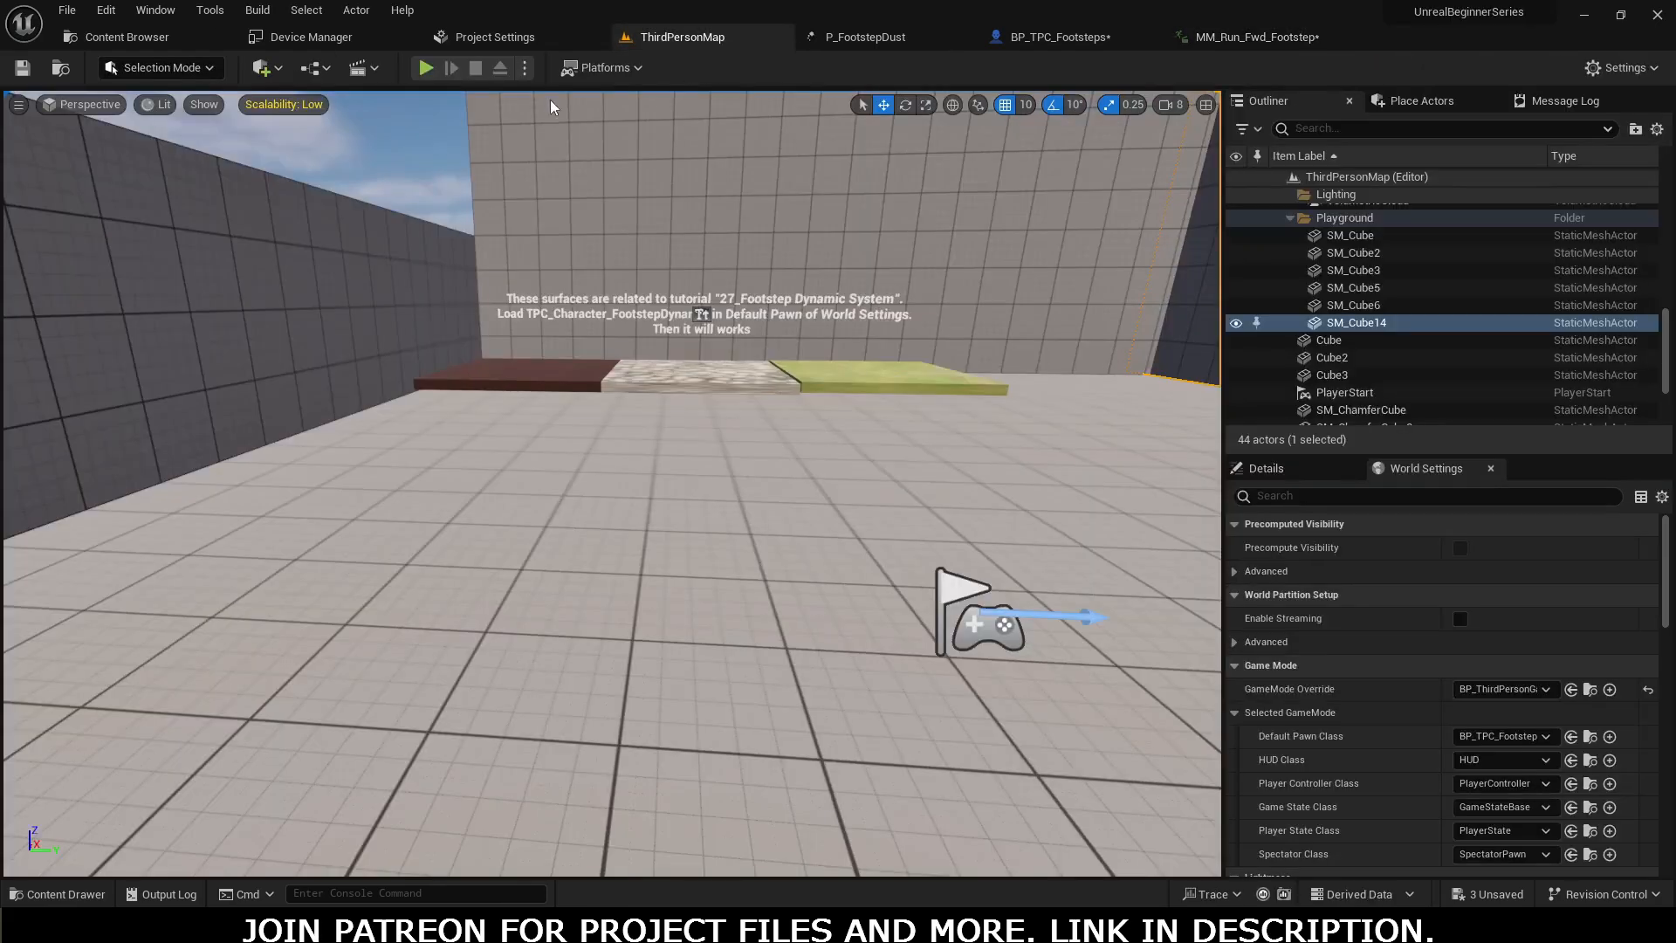
{"action": "left_click", "coordinate": [427, 68]}
{"action": "key", "text": "w"}
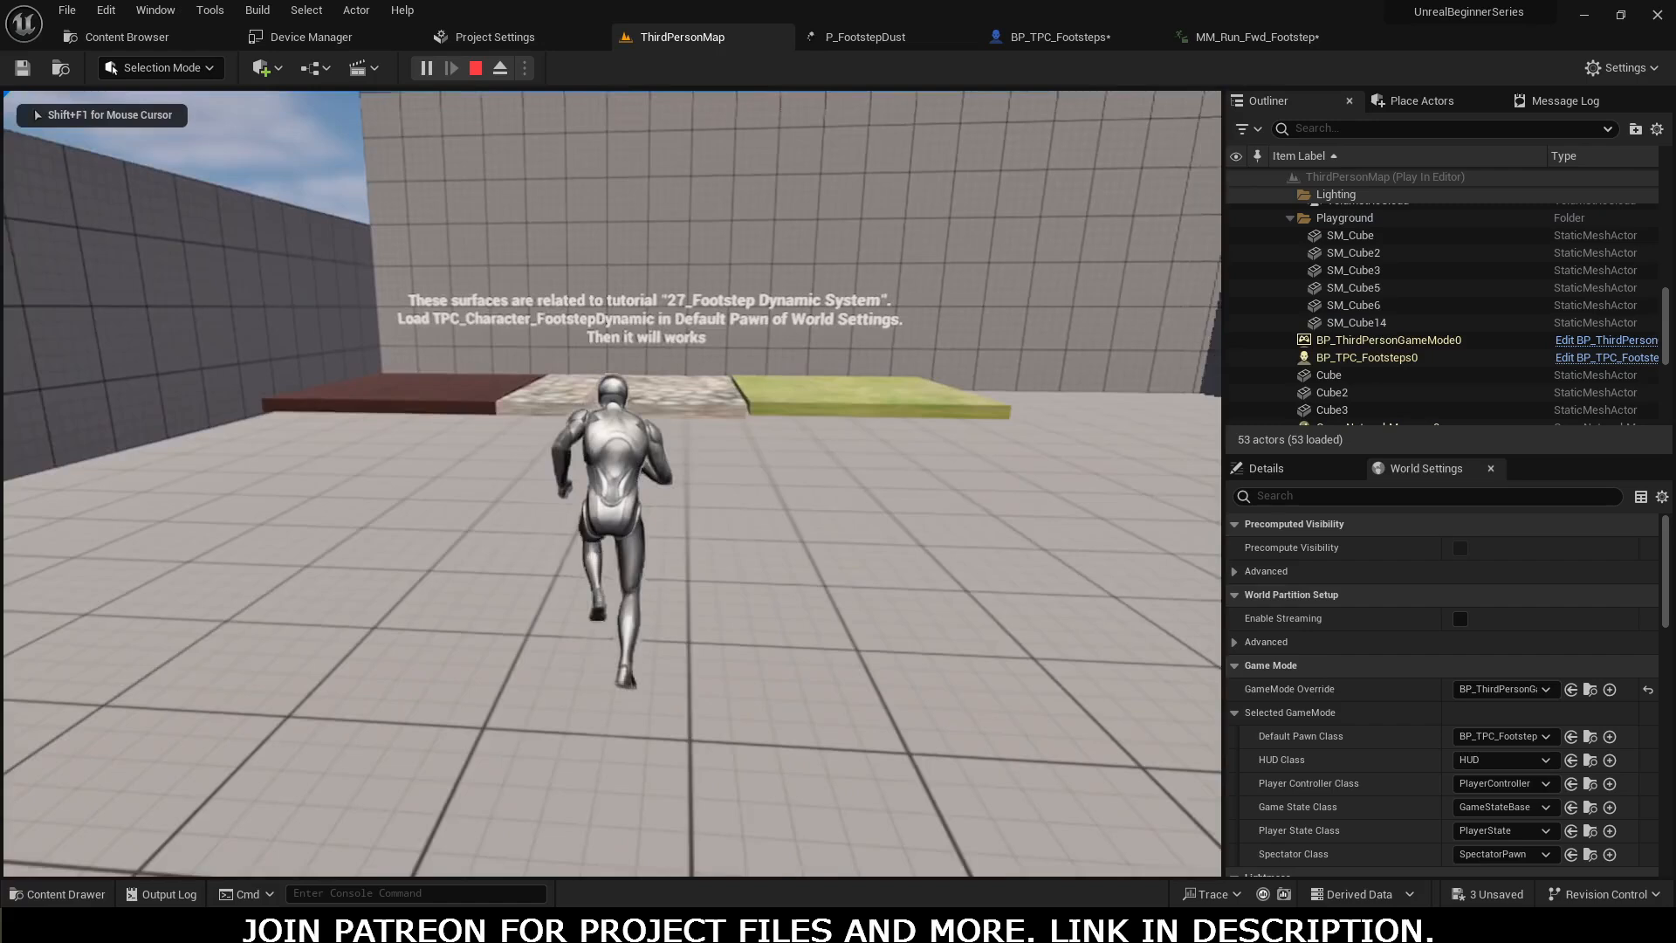
{"action": "key", "text": "w"}
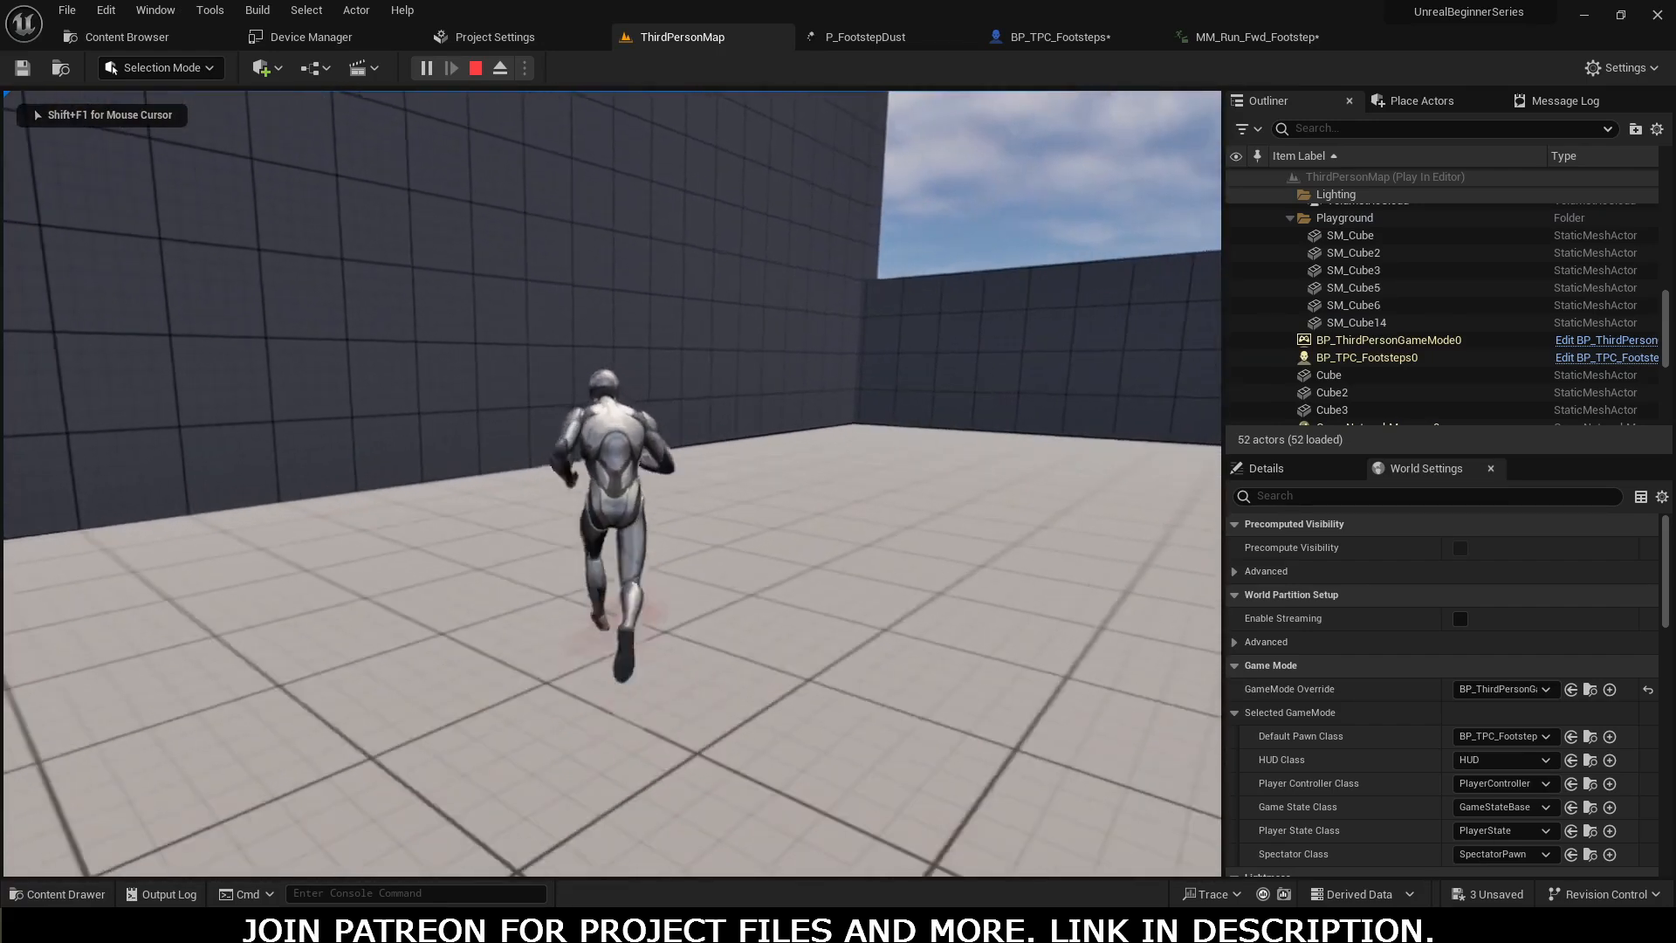
{"action": "key", "text": "w"}
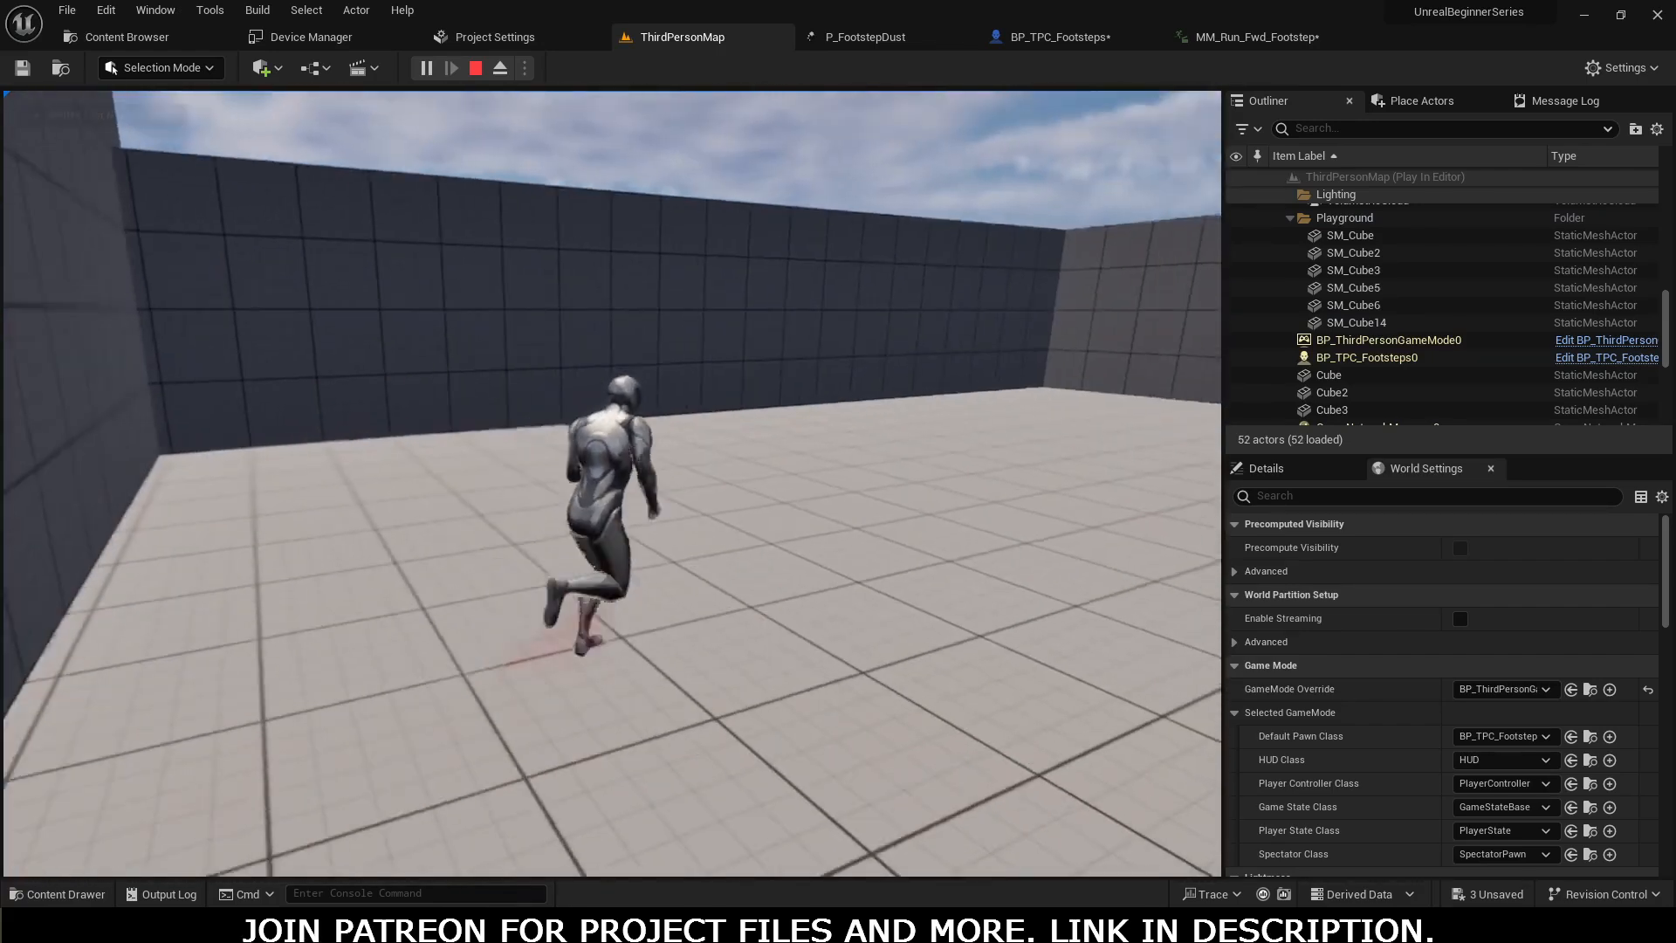
{"action": "key", "text": "w"}
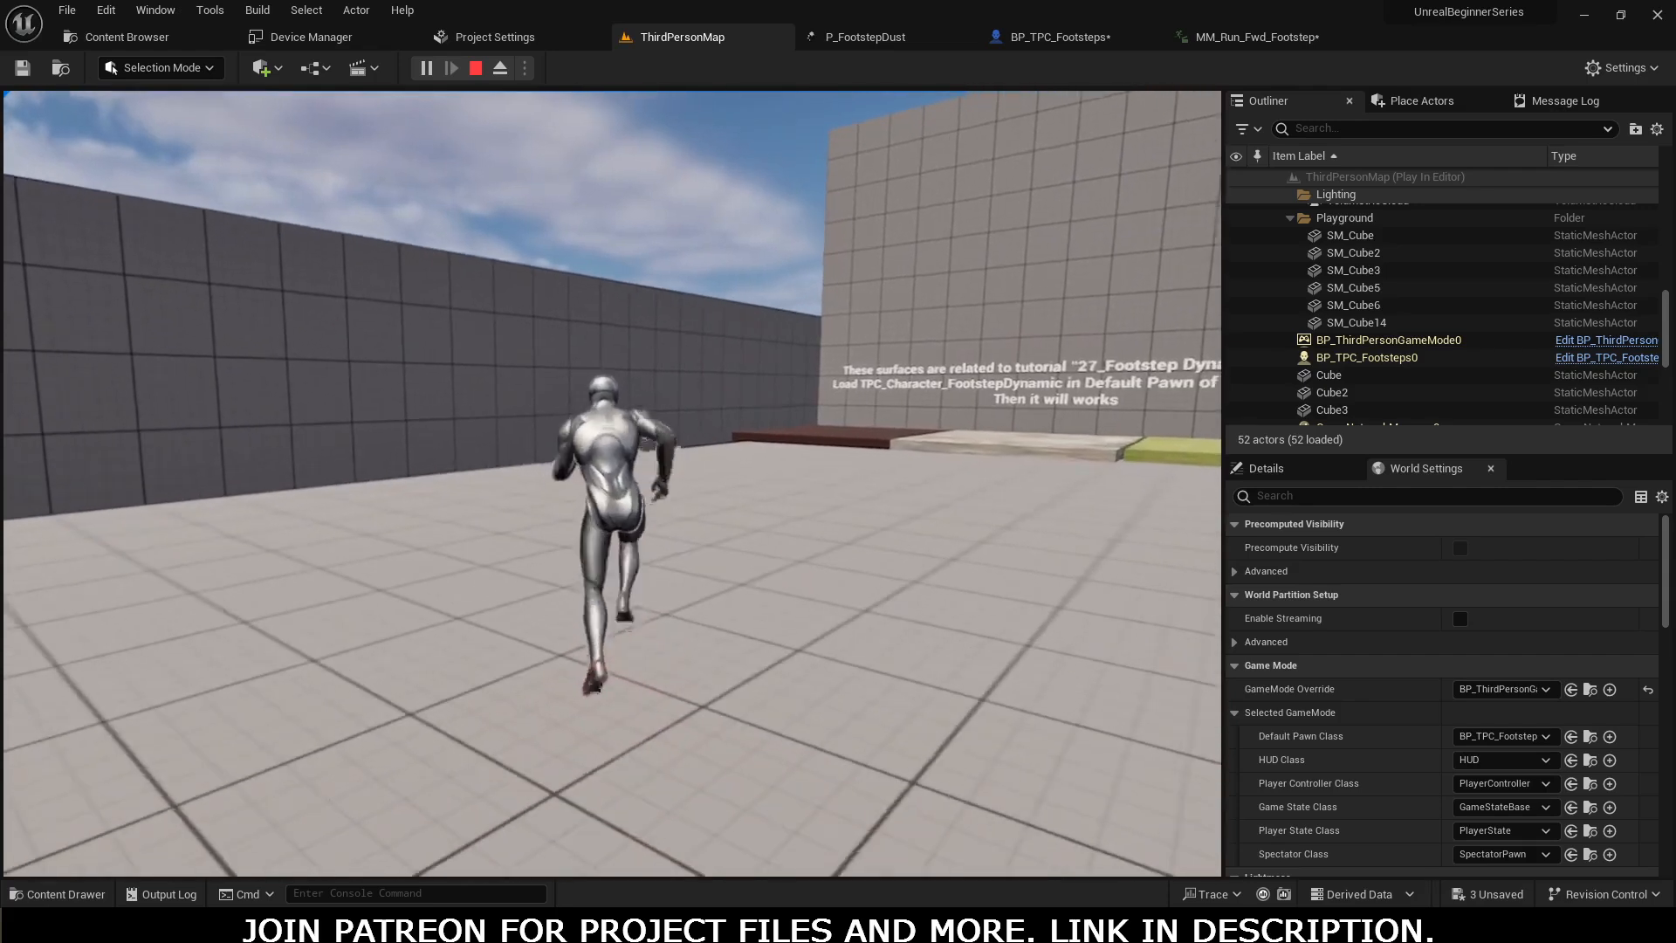
{"action": "key", "text": "shift+F1"}
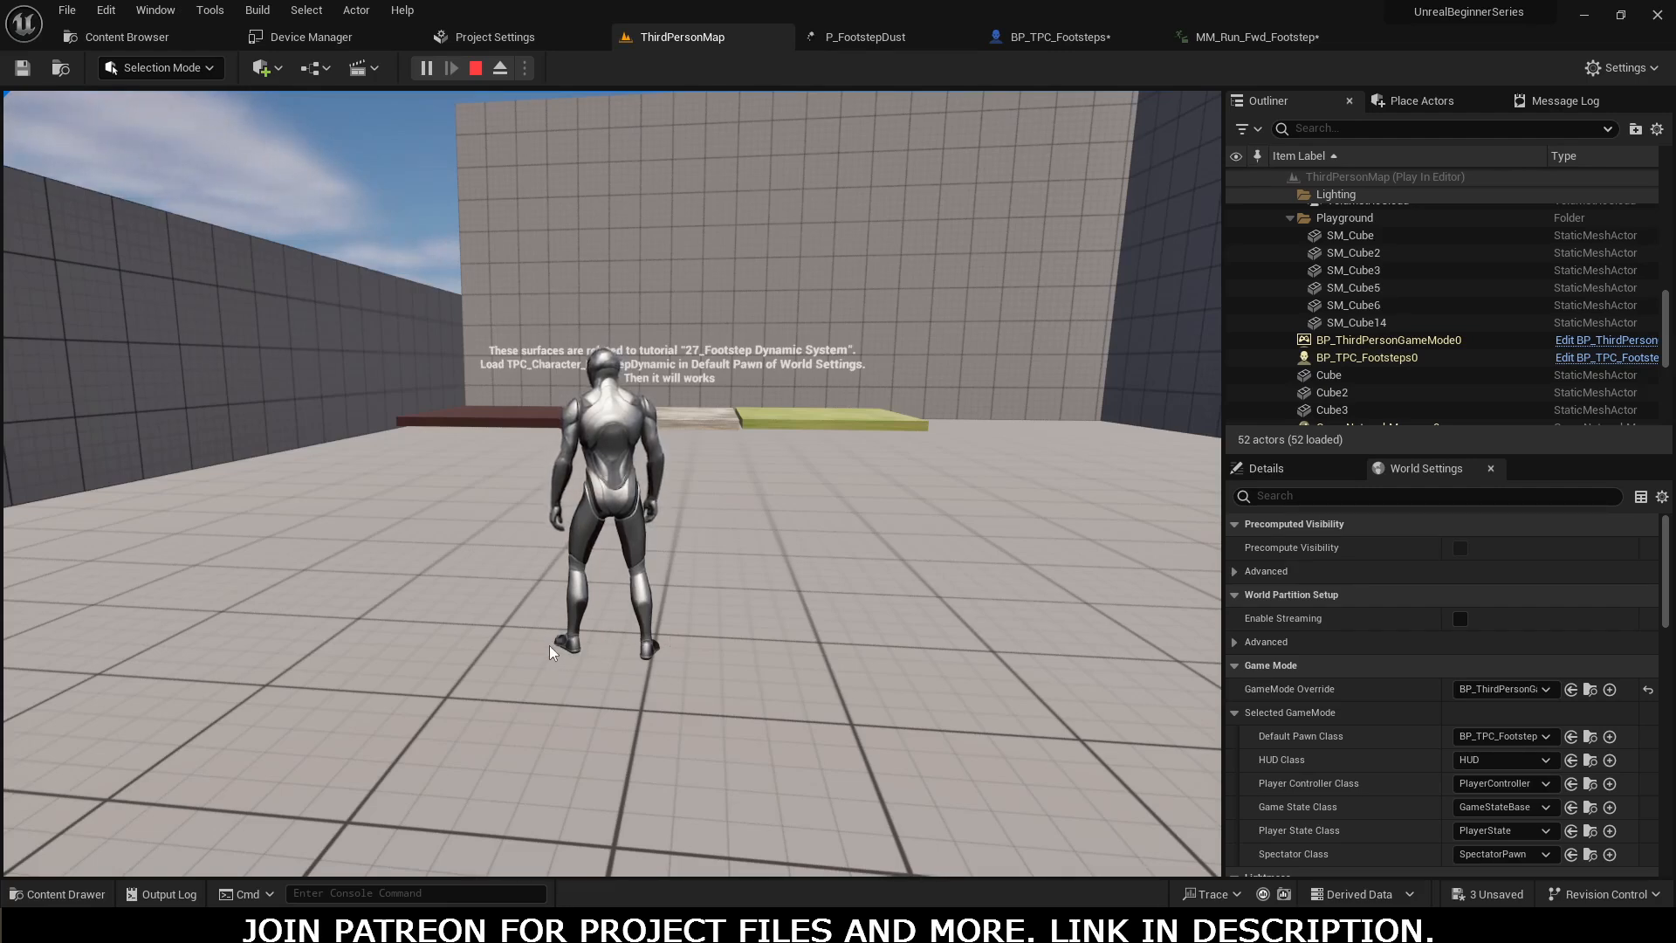
{"action": "key", "text": "Escape"}
Step: Return to MM_Run_Fwd_Footstep, select the first P_FootstepDust notify and scrub around the first footfall to examine where the dust spawns relative to the feet
{"action": "left_click", "coordinate": [1266, 37]}
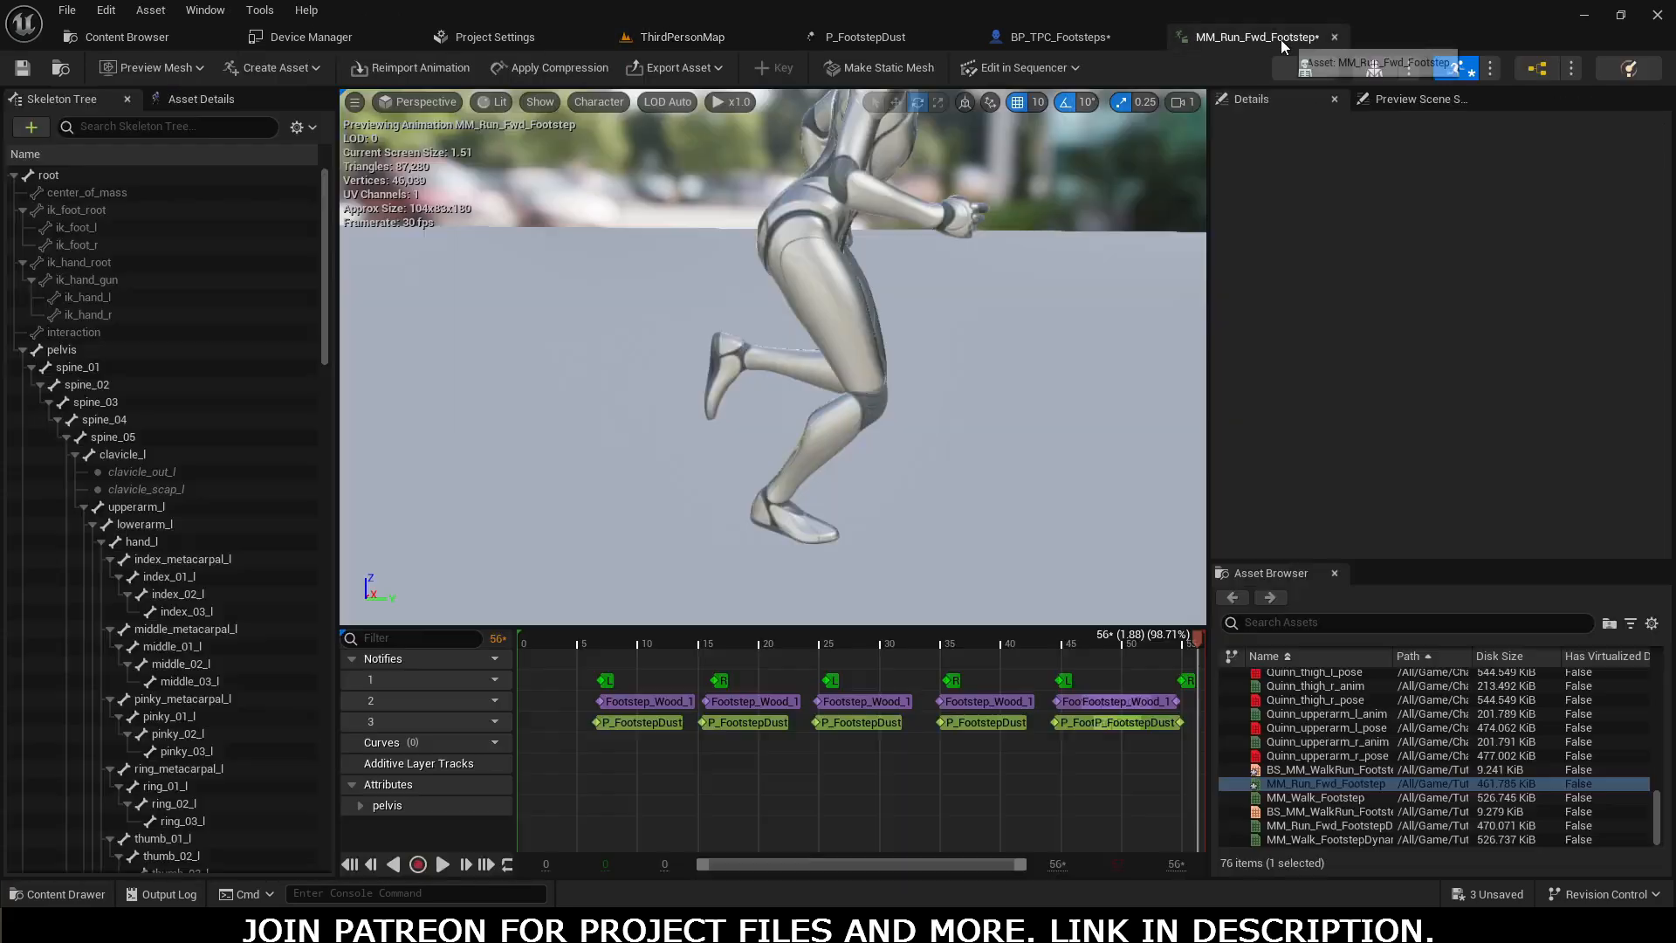
{"action": "left_click", "coordinate": [621, 726]}
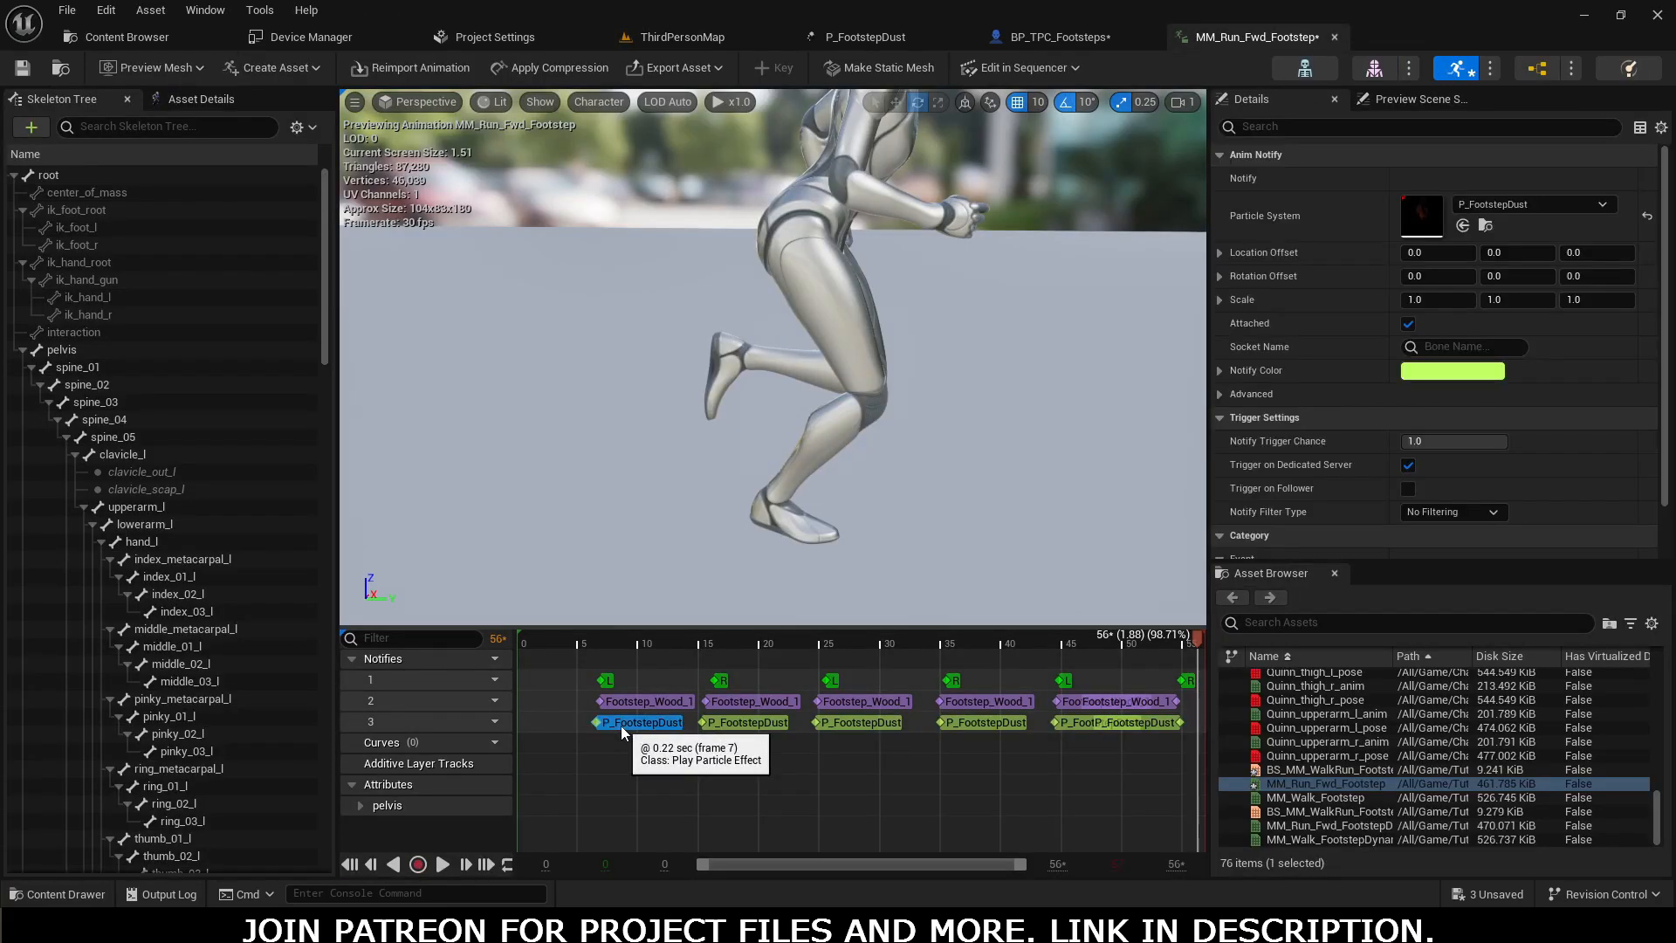
{"action": "left_click_drag", "start_coordinate": [1200, 642], "coordinate": [594, 689]}
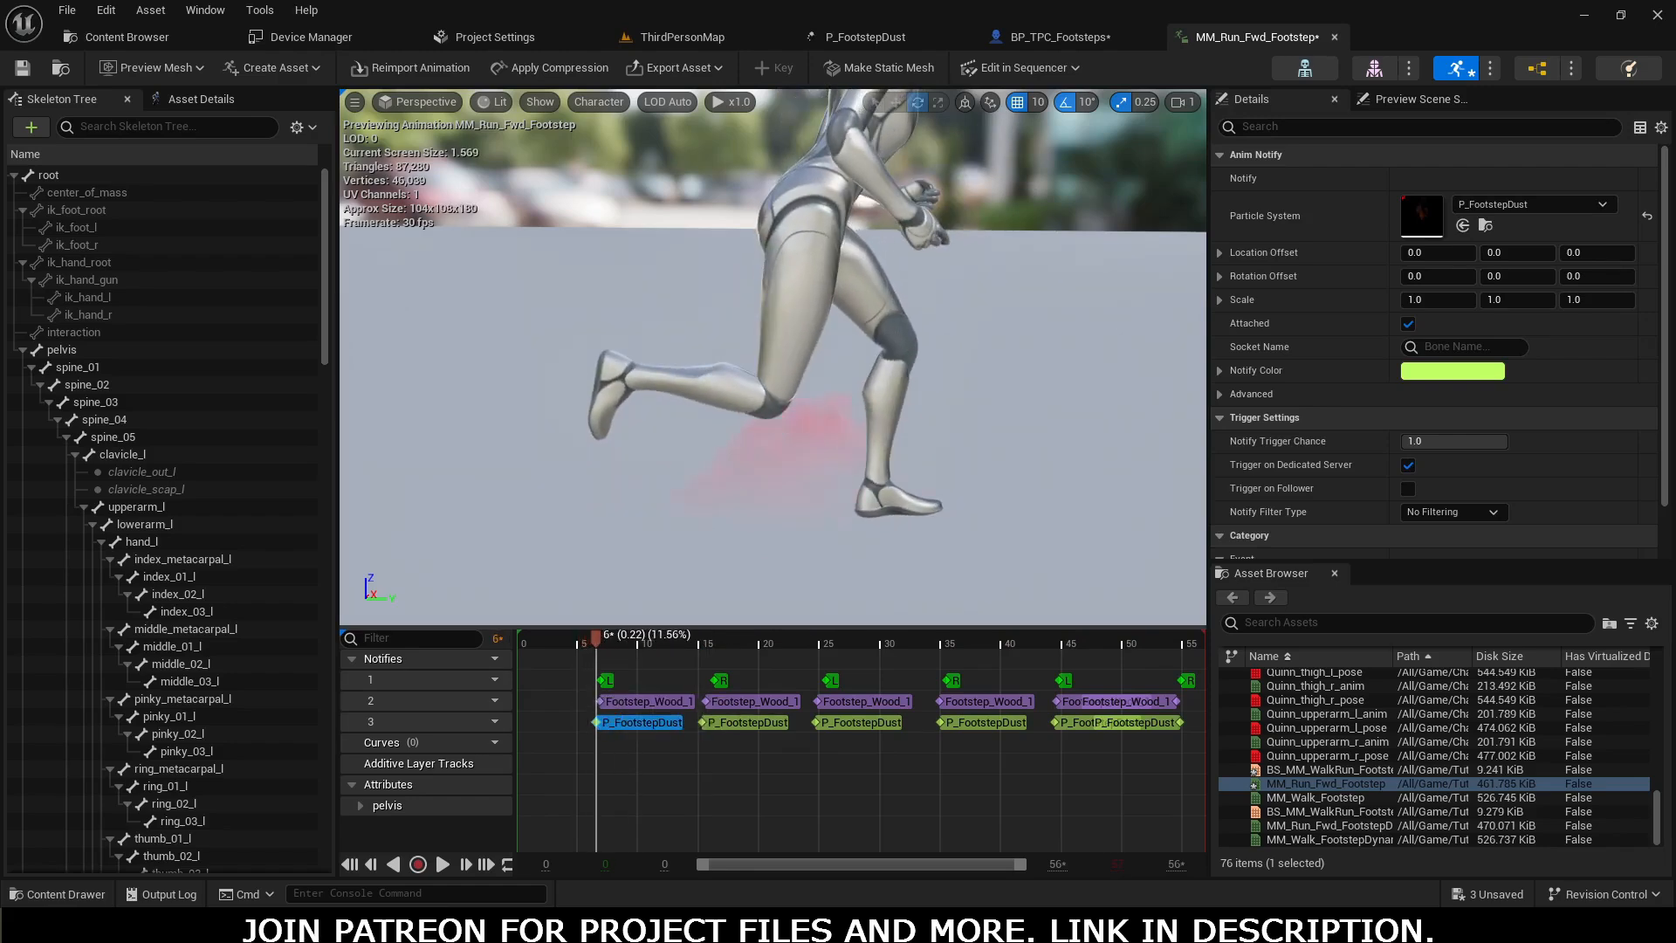
{"action": "key", "text": "a"}
{"action": "right_click_drag", "start_coordinate": [773, 358], "coordinate": [773, 493]}
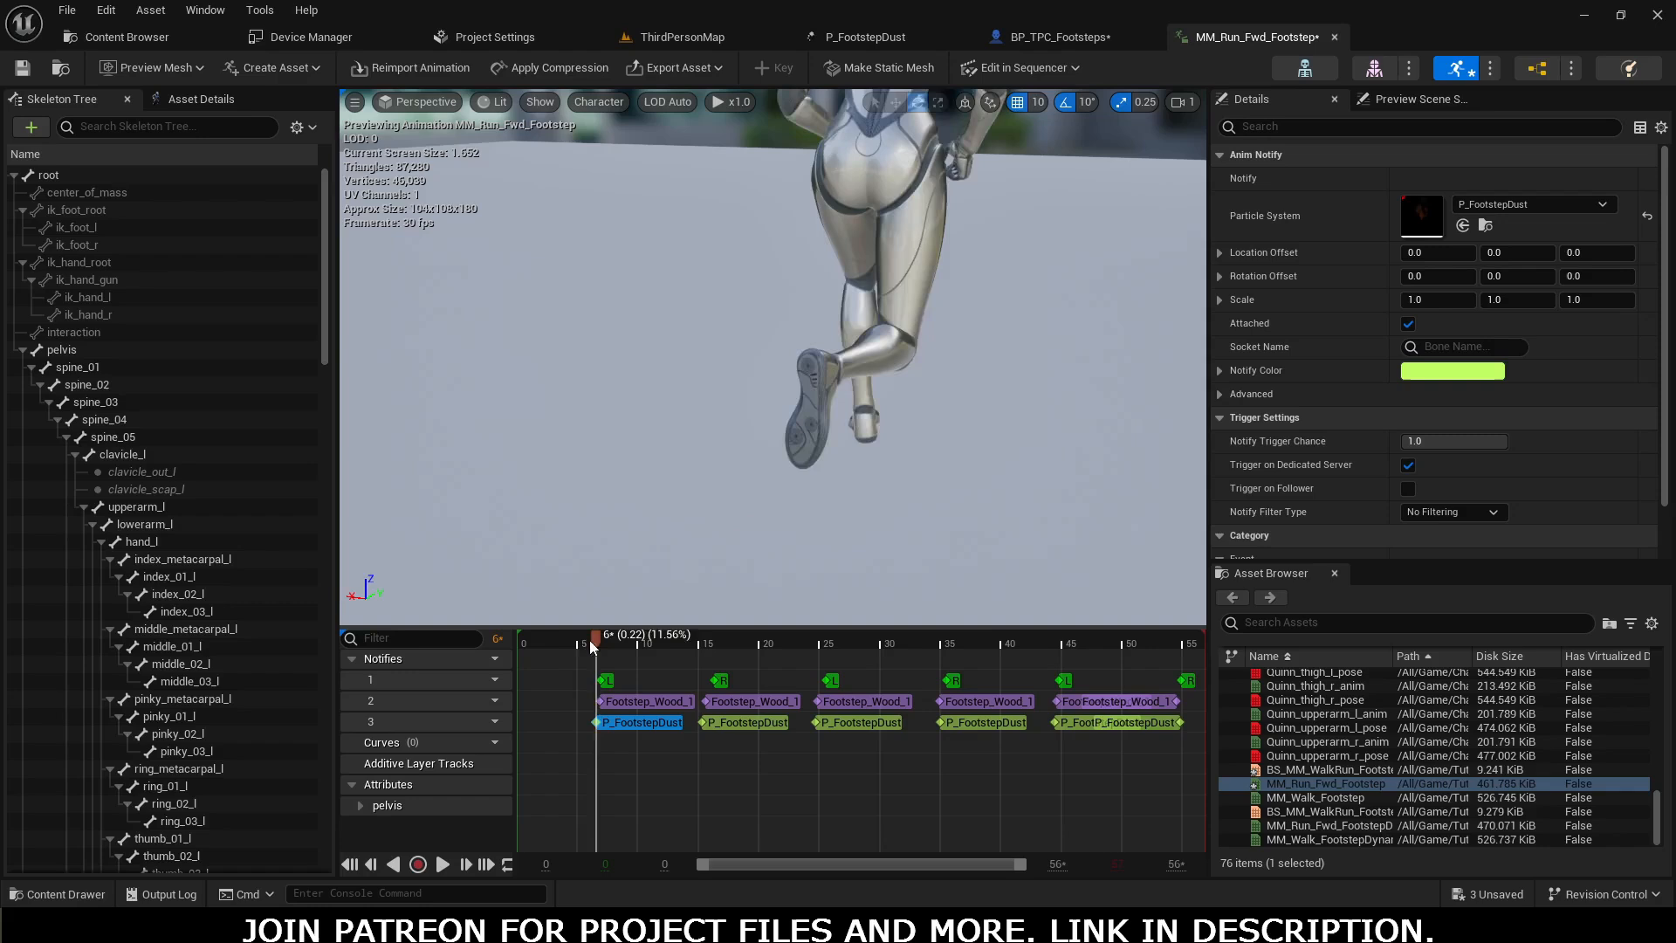
{"action": "left_click_drag", "start_coordinate": [591, 644], "coordinate": [620, 641]}
{"action": "right_click_drag", "start_coordinate": [826, 392], "coordinate": [888, 402]}
{"action": "key", "text": "a"}
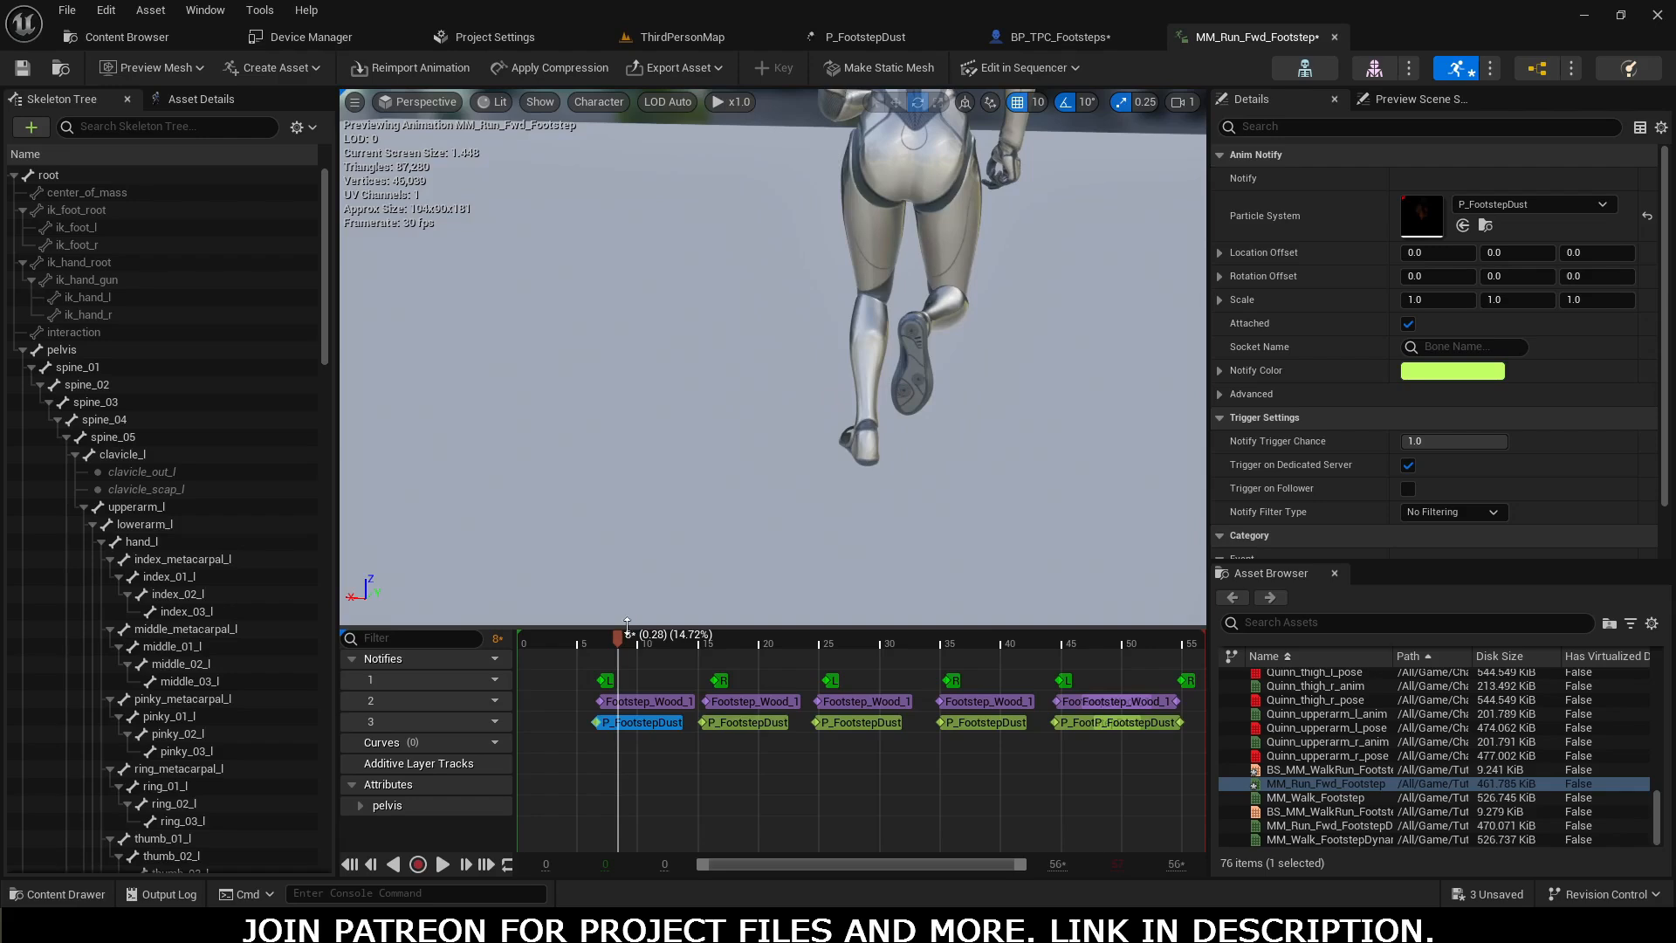
{"action": "mouse_move", "coordinate": [616, 637]}
{"action": "left_mouse_down"}
{"action": "mouse_move", "coordinate": [583, 642]}
{"action": "mouse_move", "coordinate": [607, 643]}
{"action": "left_mouse_up"}
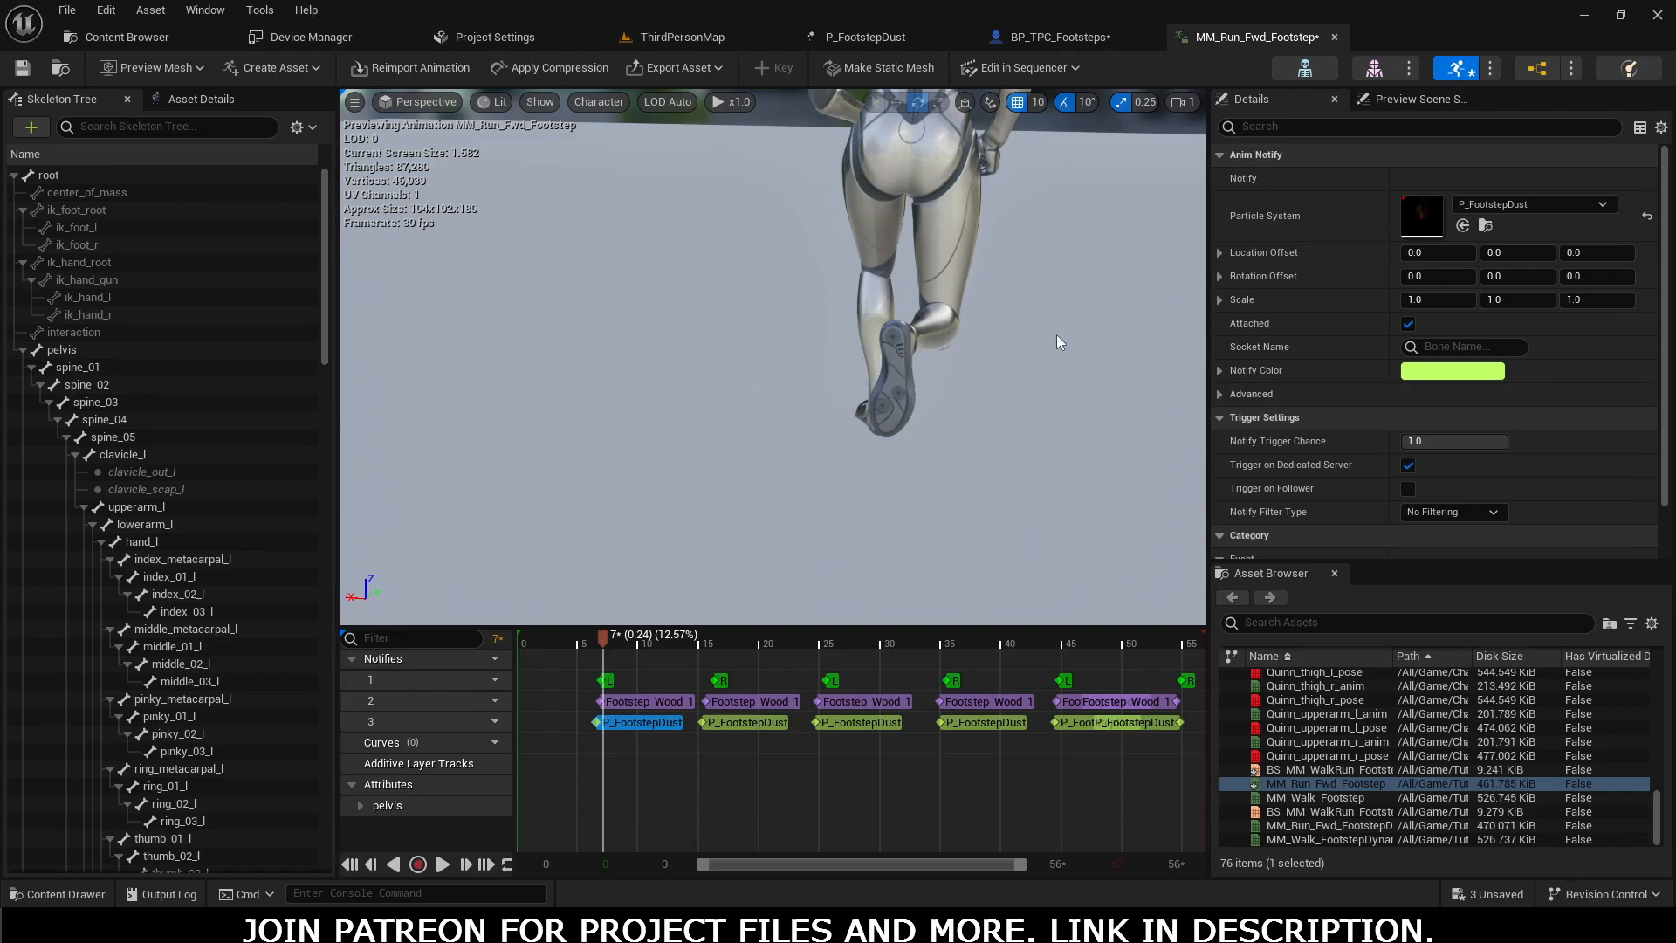
Step: Set the X location offset of the first P_FootstepDust notify to 15
{"action": "left_click", "coordinate": [1434, 254]}
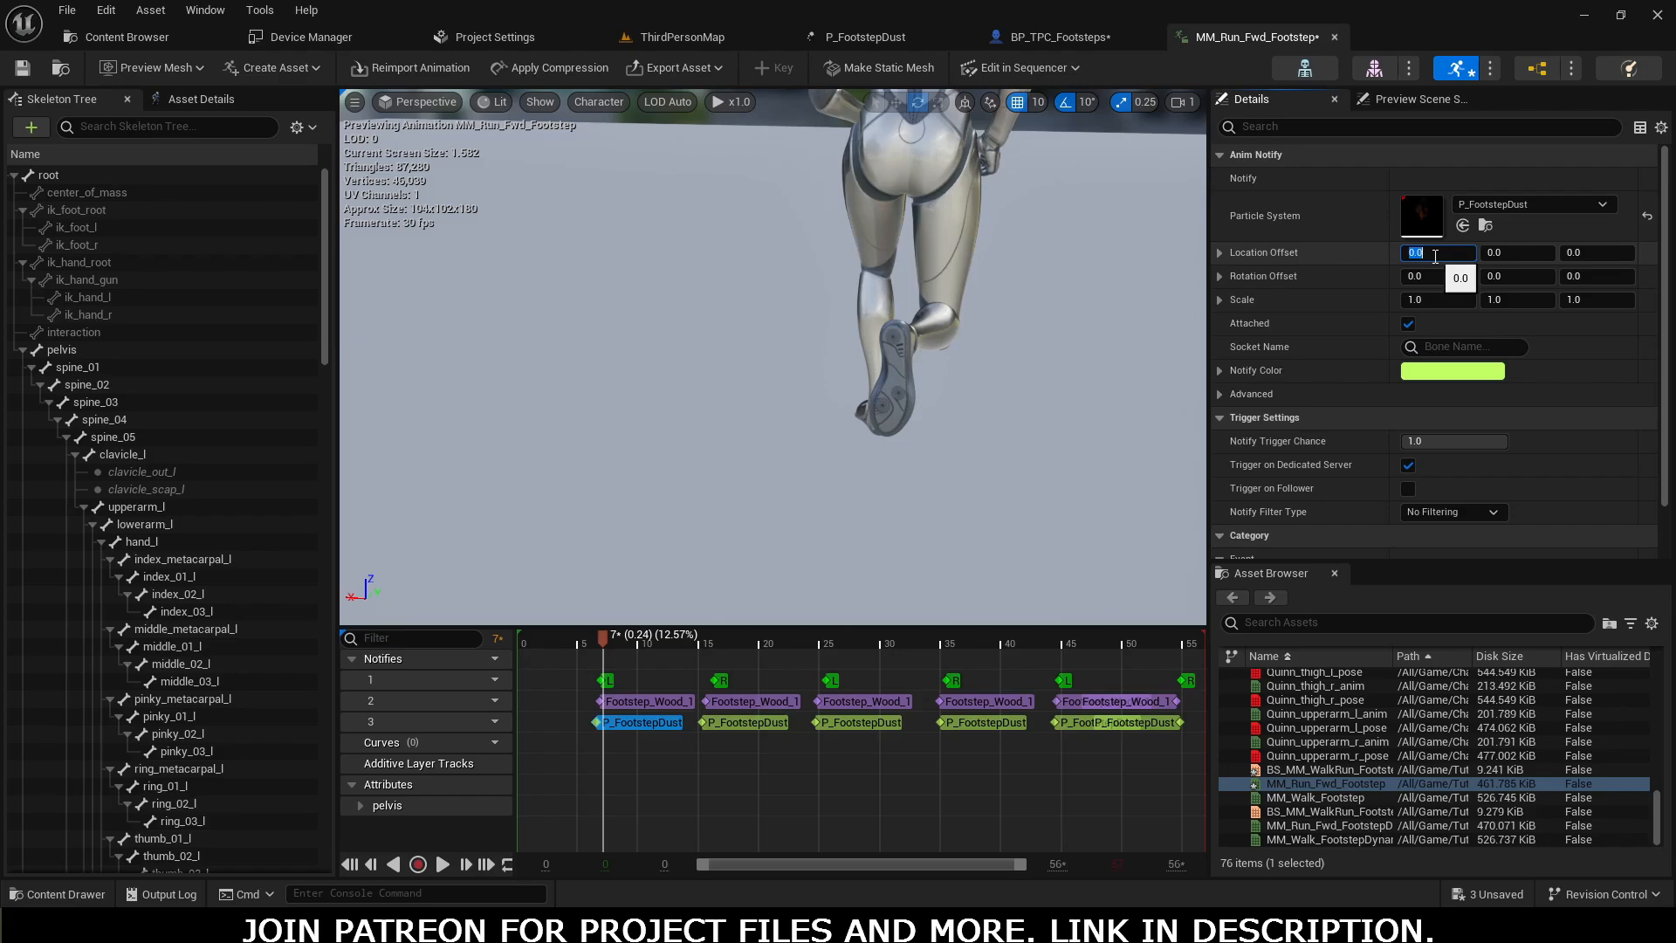
{"action": "type", "text": "15"}
{"action": "key", "text": "Return"}
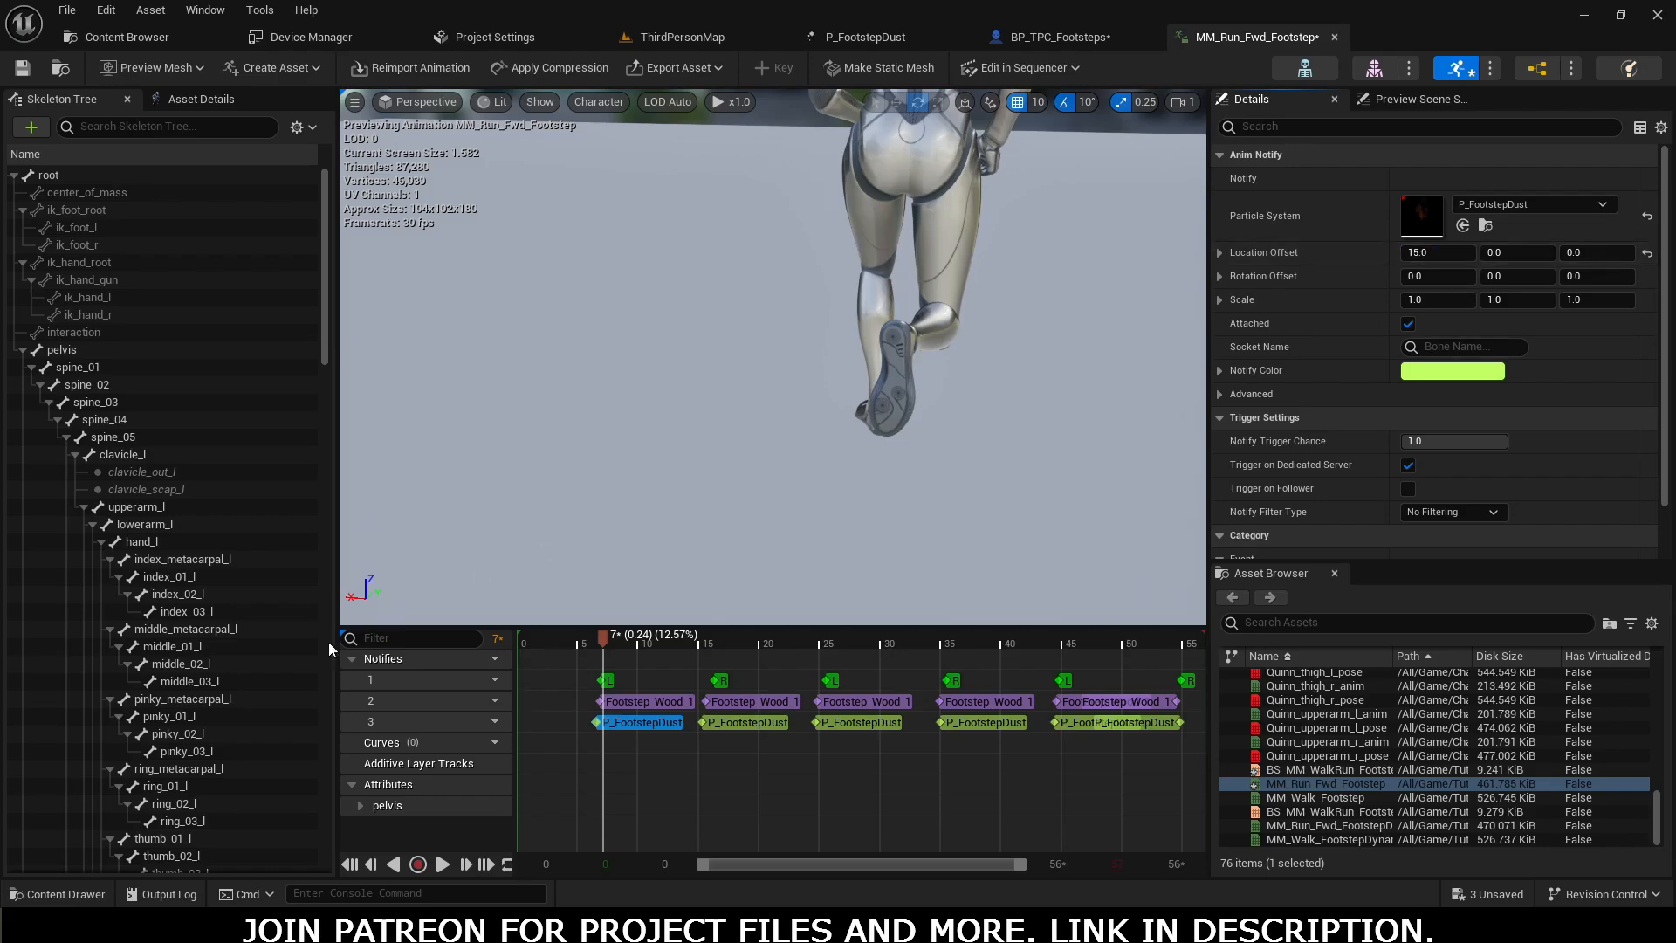
Step: Scrub to the second footfall at about 0.54 s and set its P_FootstepDust notify's X location offset to -12
{"action": "left_click_drag", "start_coordinate": [601, 637], "coordinate": [711, 653]}
{"action": "left_click", "coordinate": [758, 725]}
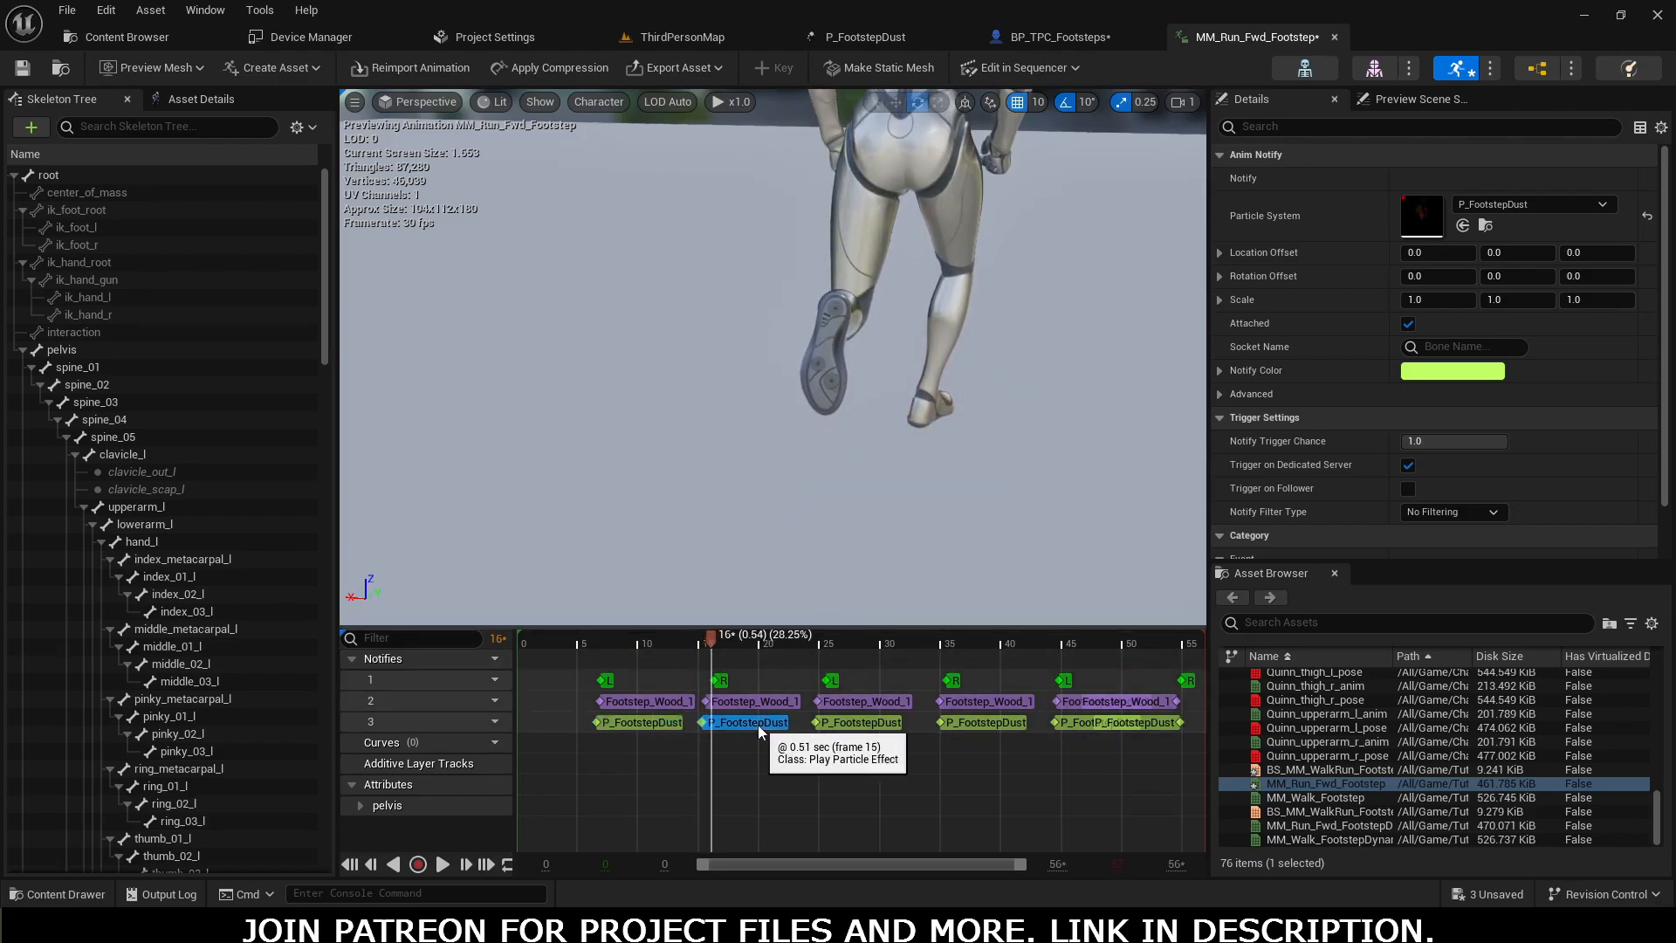
{"action": "left_click", "coordinate": [1439, 253]}
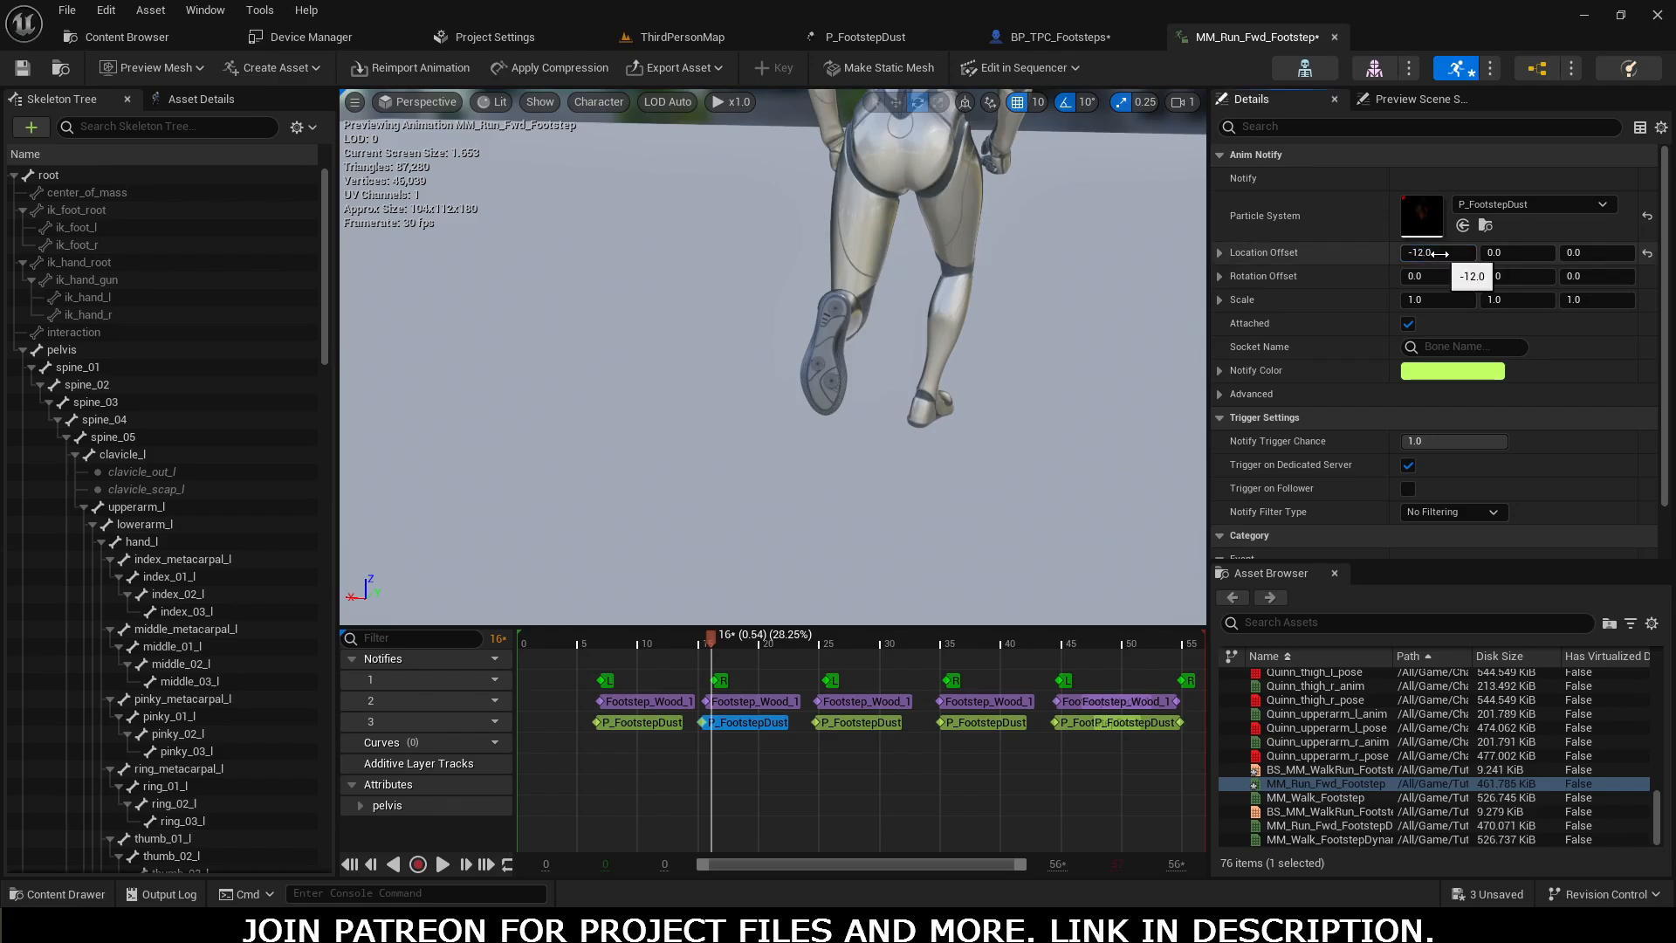
{"action": "key", "text": "Return"}
Step: Set the third P_FootstepDust notify's X location offset to 15 at about 0.83 s, comparing it with the first notify
{"action": "left_click_drag", "start_coordinate": [708, 643], "coordinate": [816, 648]}
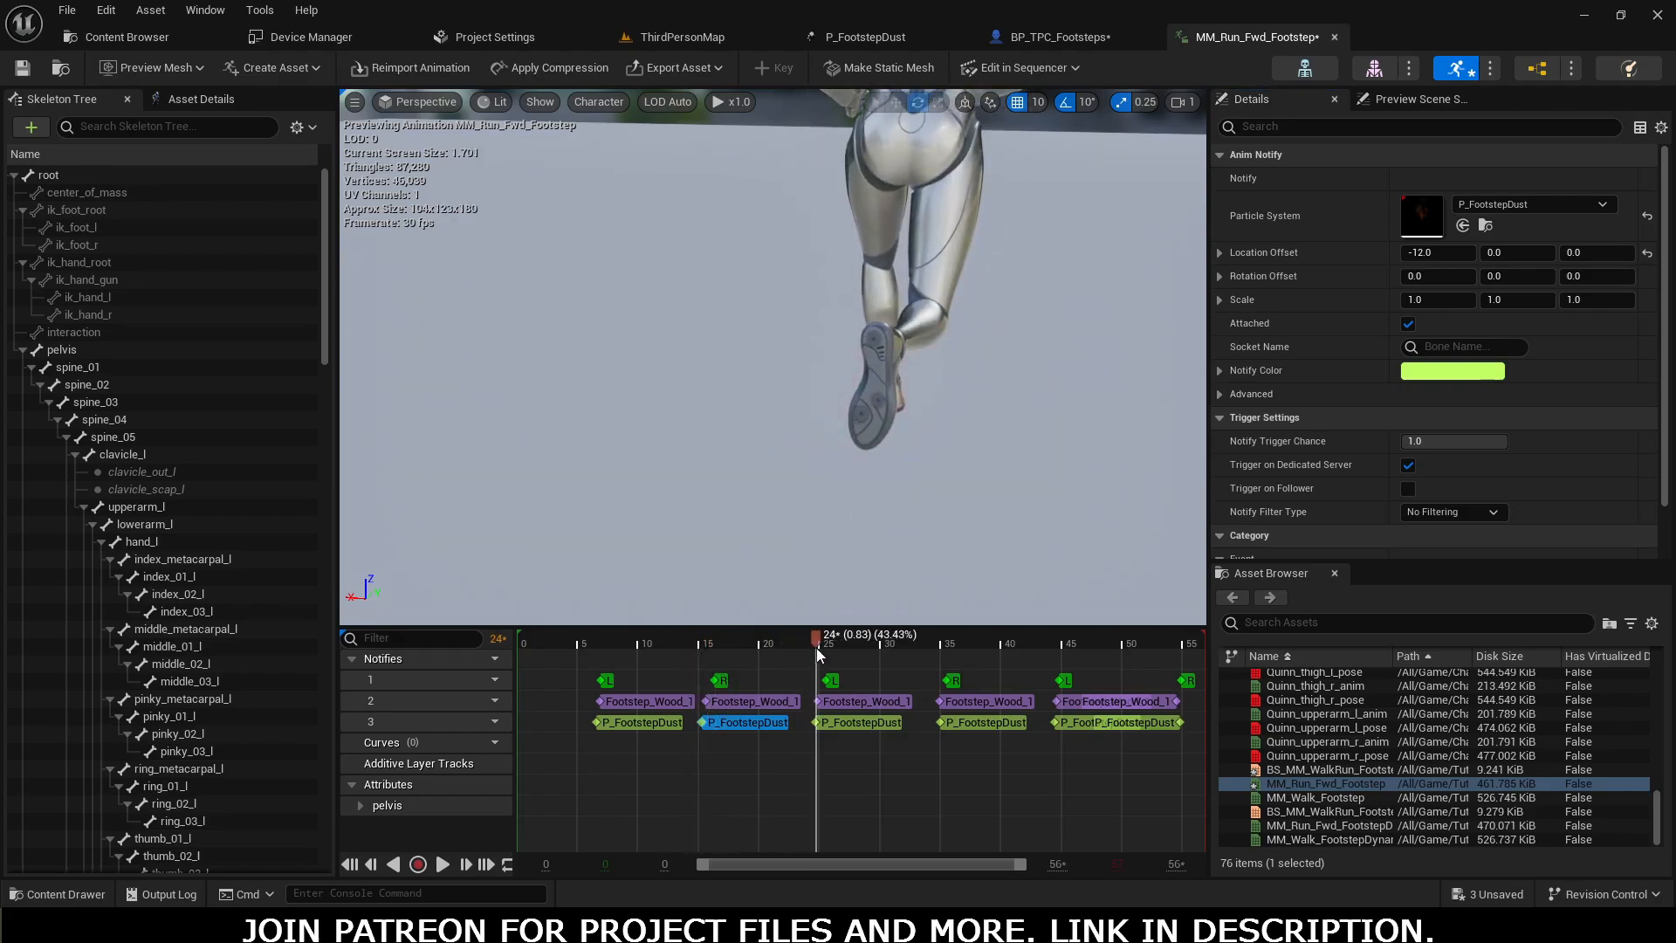
{"action": "left_click", "coordinate": [649, 723]}
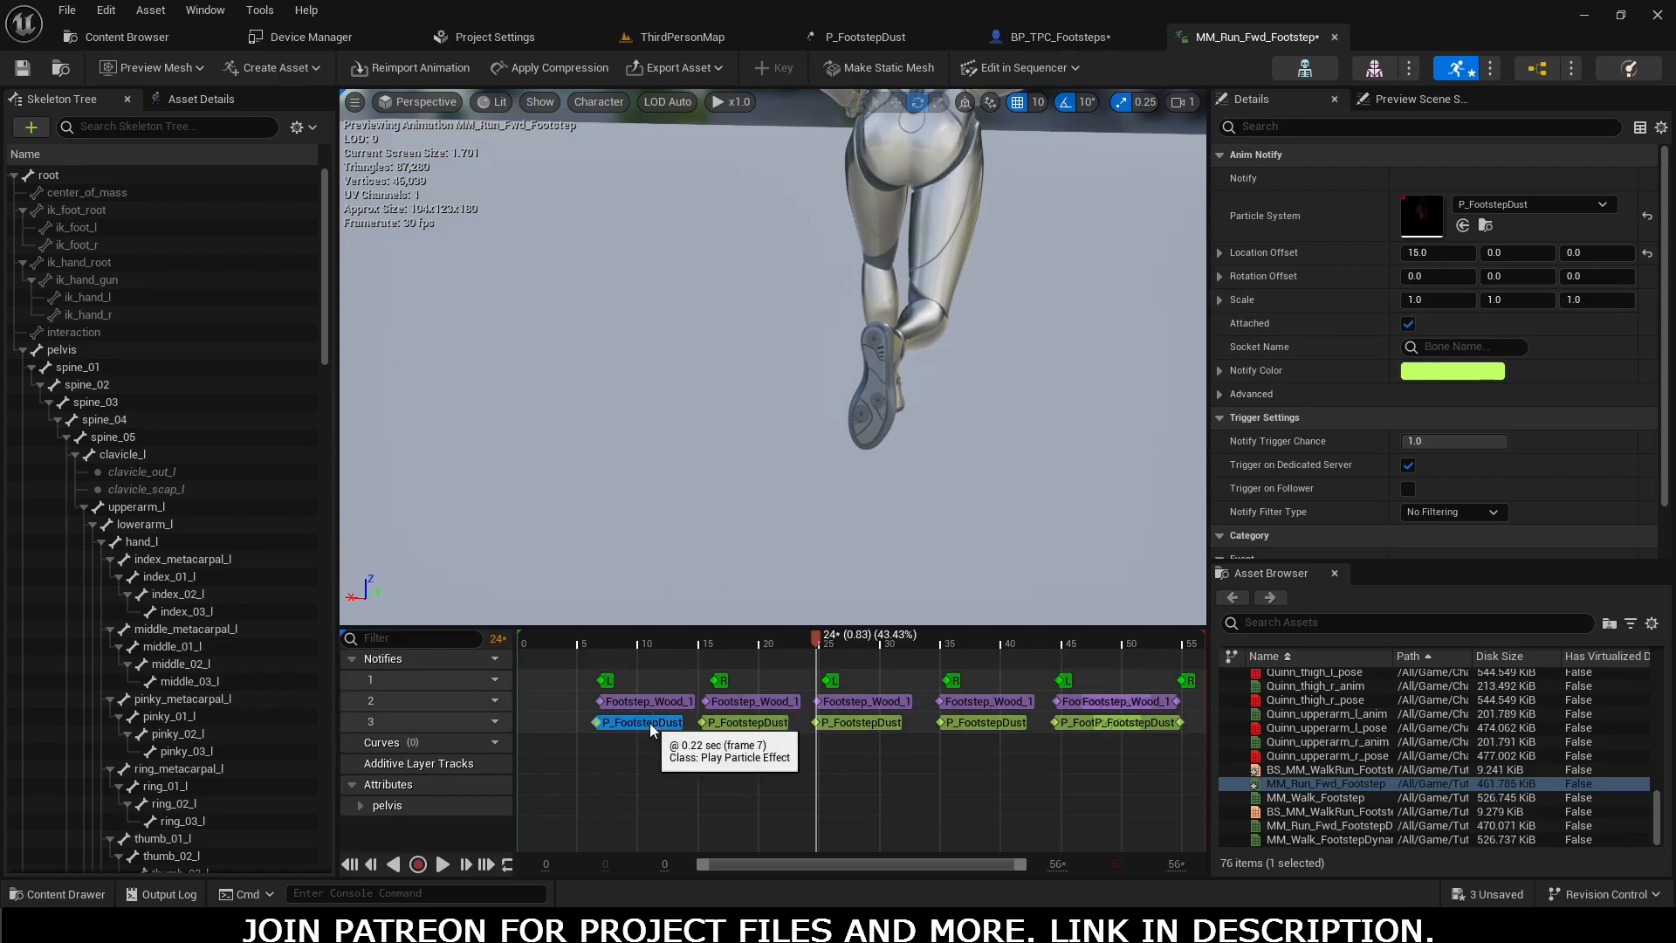
{"action": "left_click", "coordinate": [853, 729]}
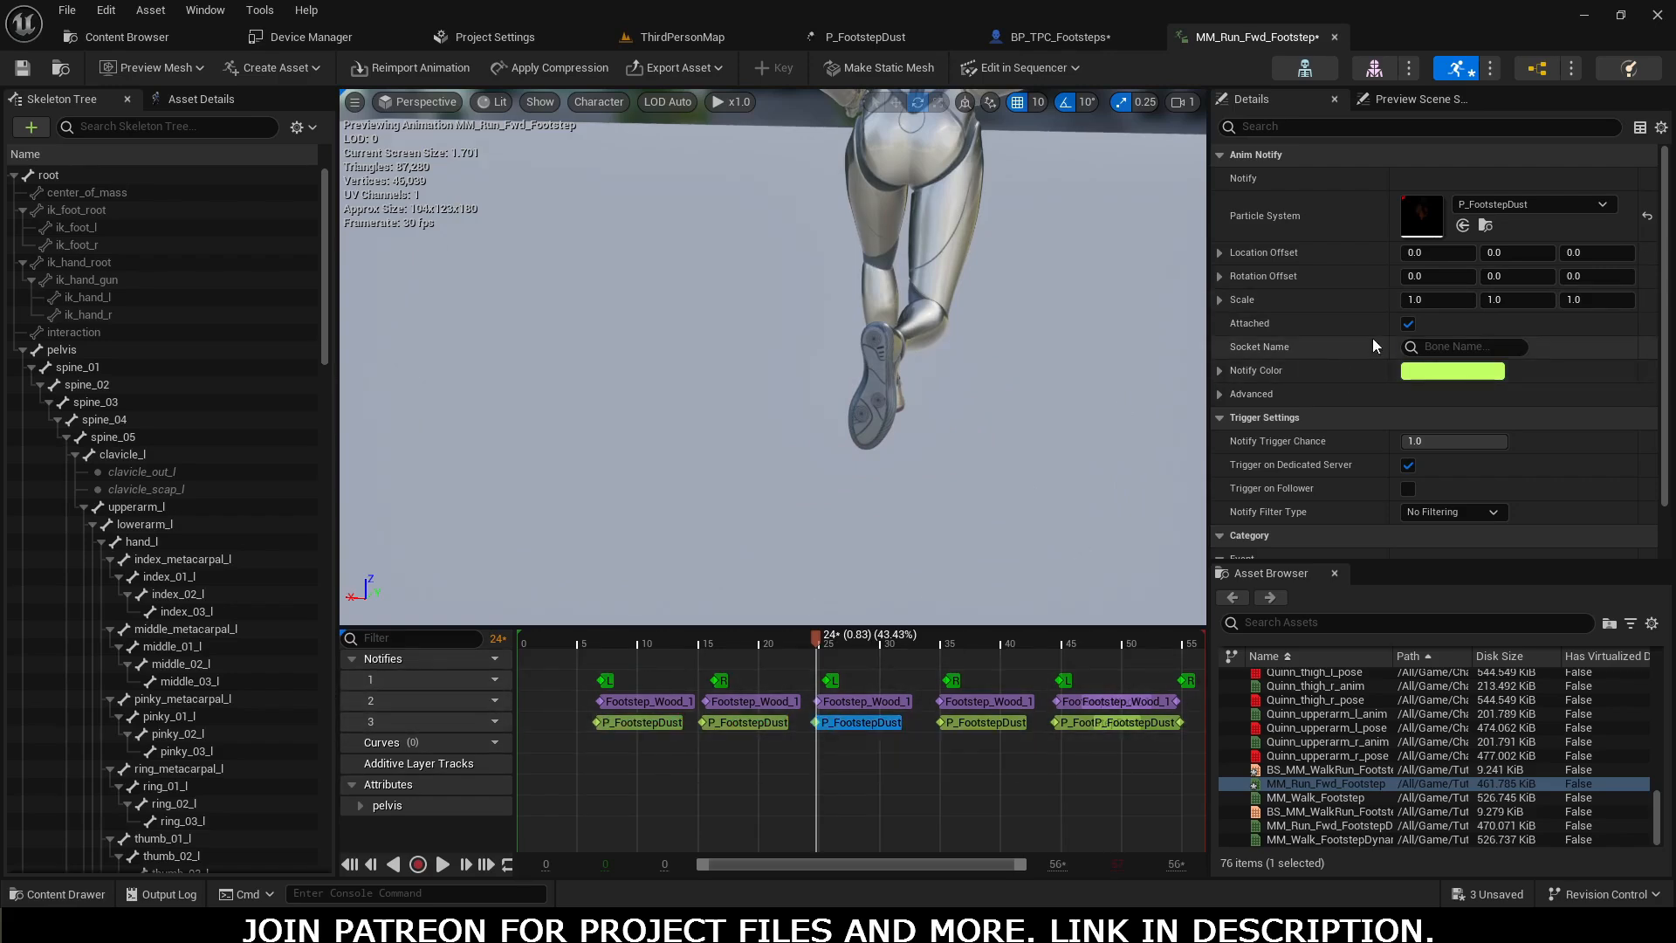
{"action": "left_click", "coordinate": [1434, 254]}
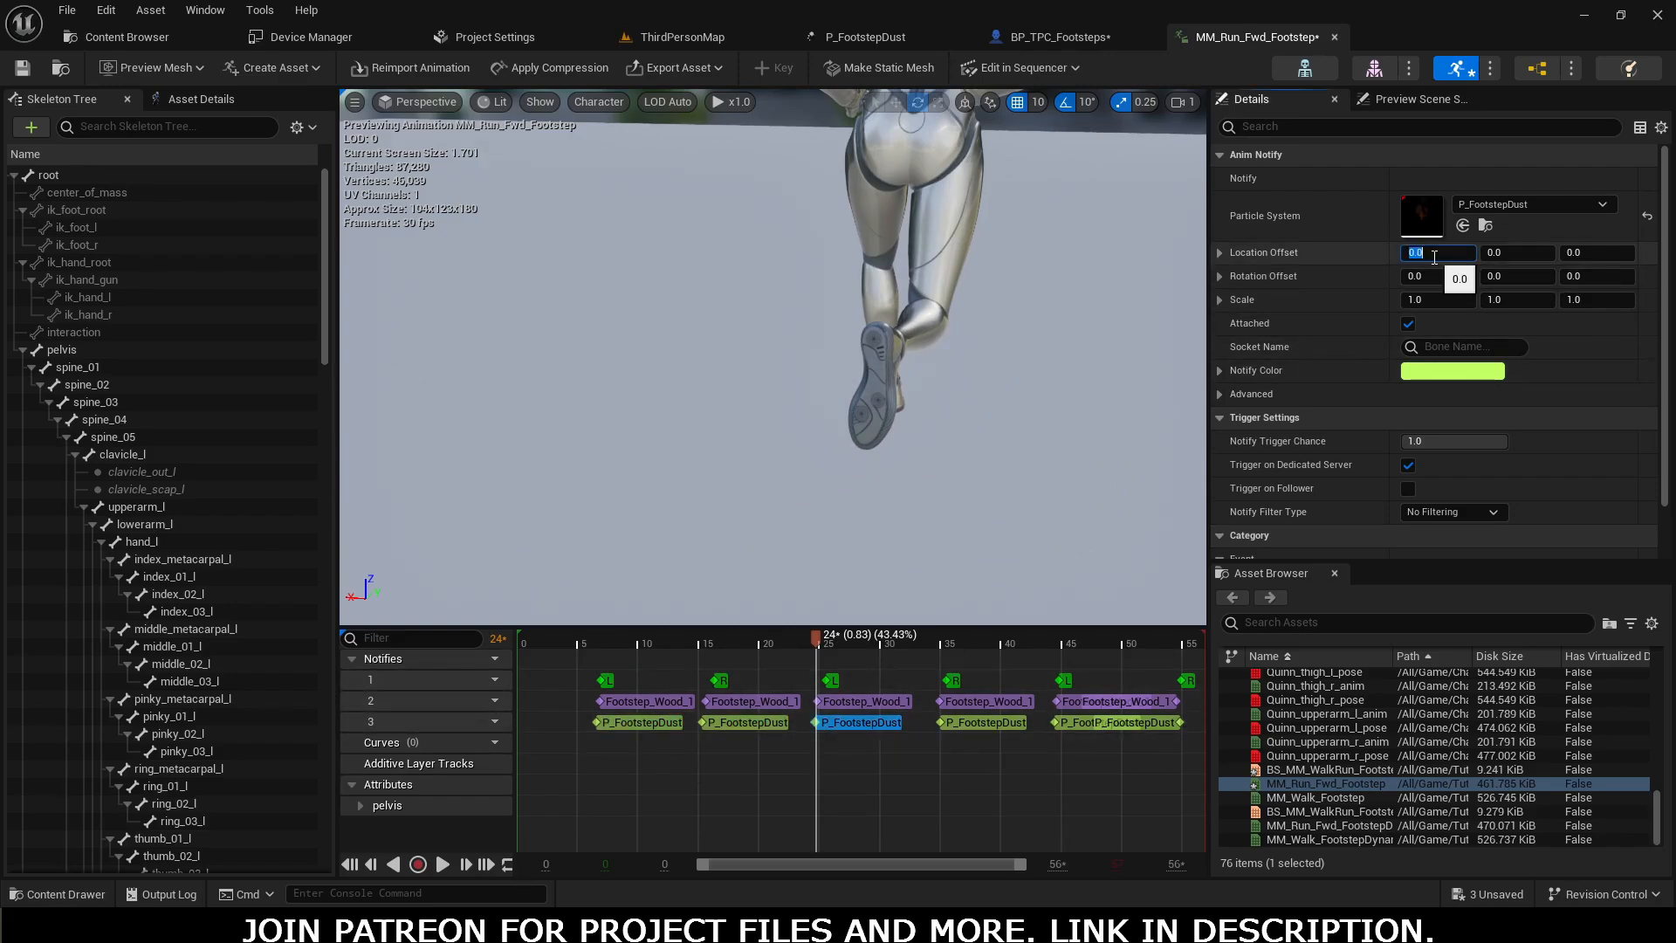
{"action": "type", "text": "15"}
{"action": "key", "text": "Return"}
{"action": "left_click", "coordinate": [661, 726]}
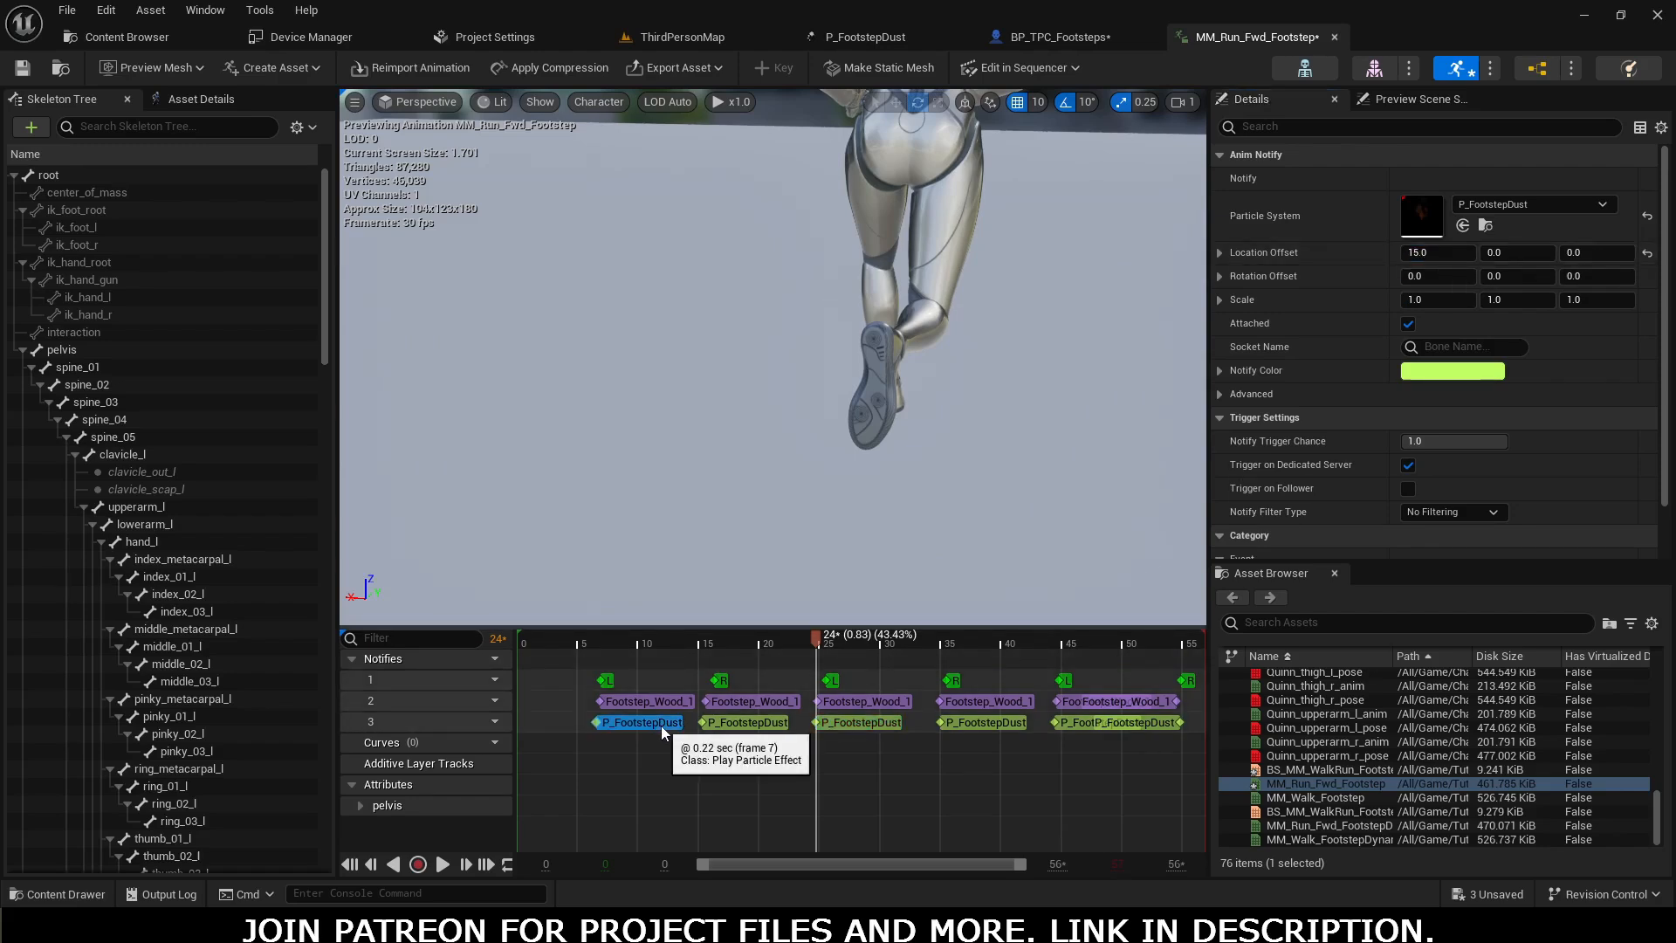
{"action": "left_click", "coordinate": [855, 723]}
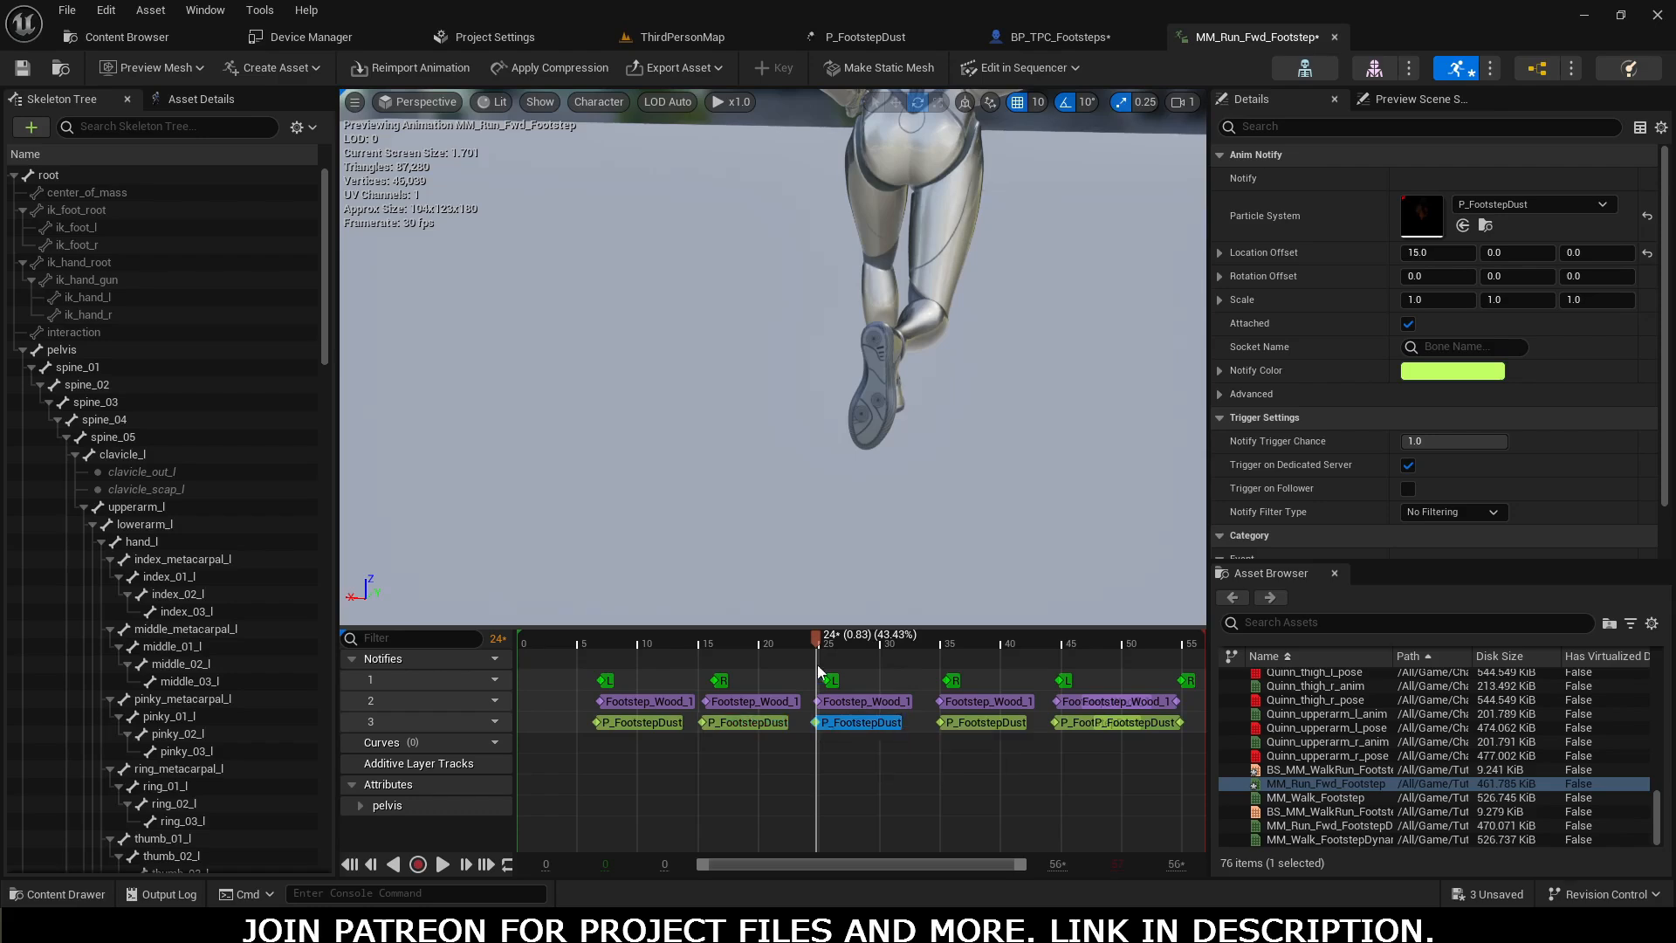
Step: Open the fourth P_FootstepDust notify's X location offset for editing at about 1.16 s, and set the fifth notify's X location offset to 15
{"action": "left_click_drag", "start_coordinate": [814, 636], "coordinate": [939, 644]}
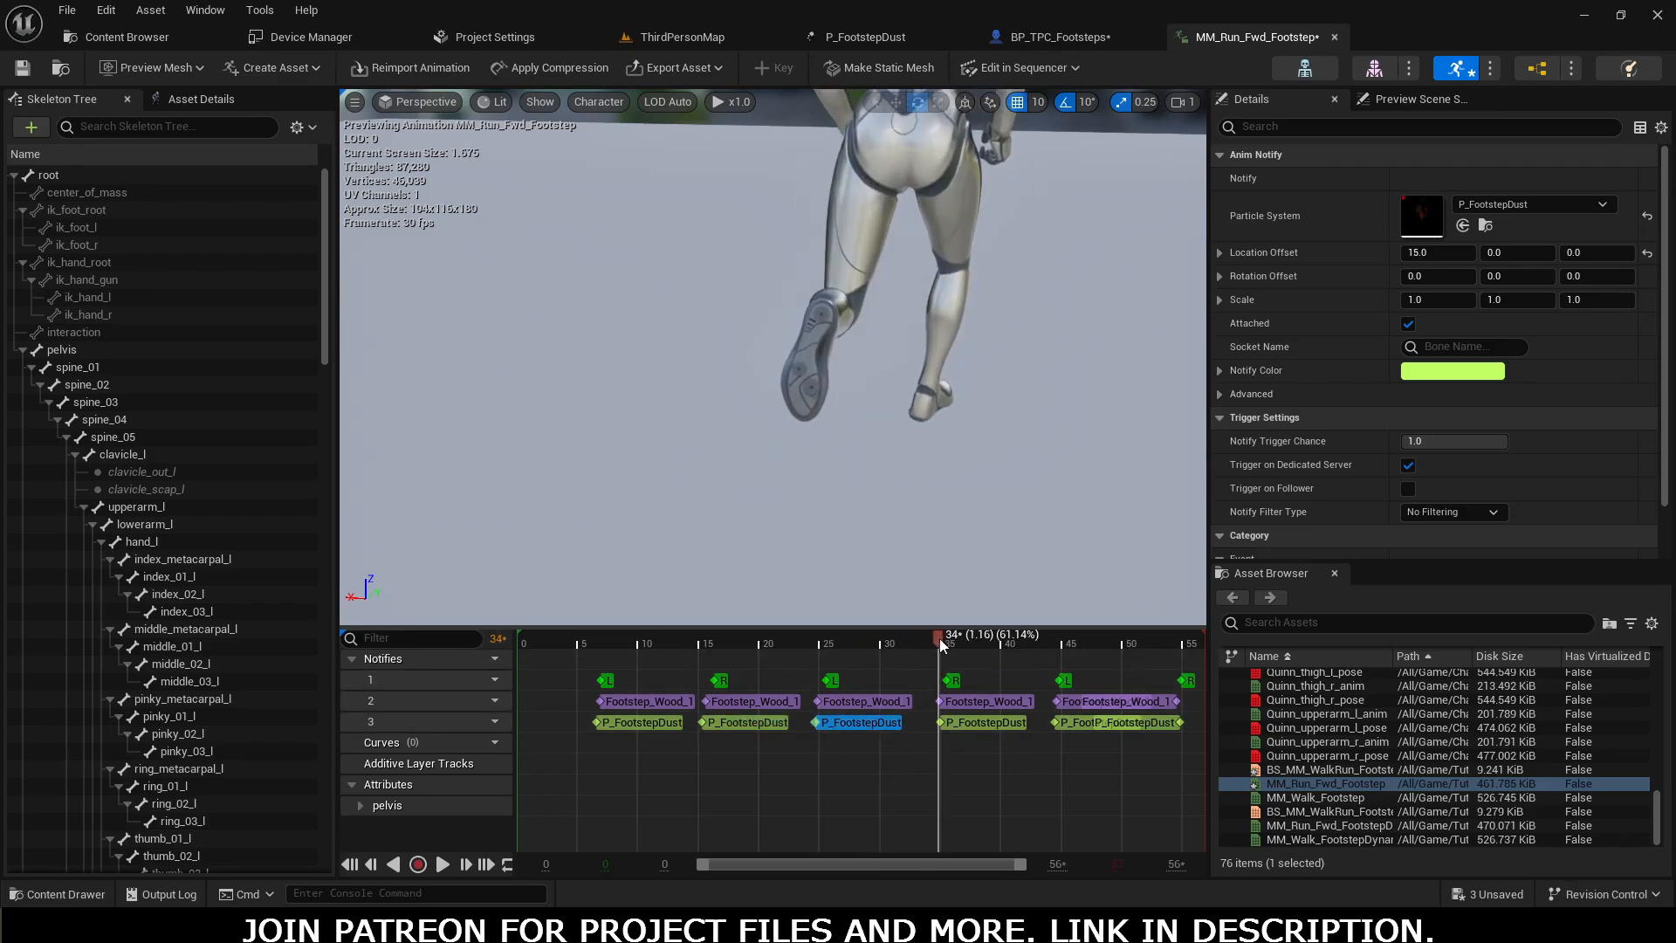
{"action": "left_click", "coordinate": [985, 723]}
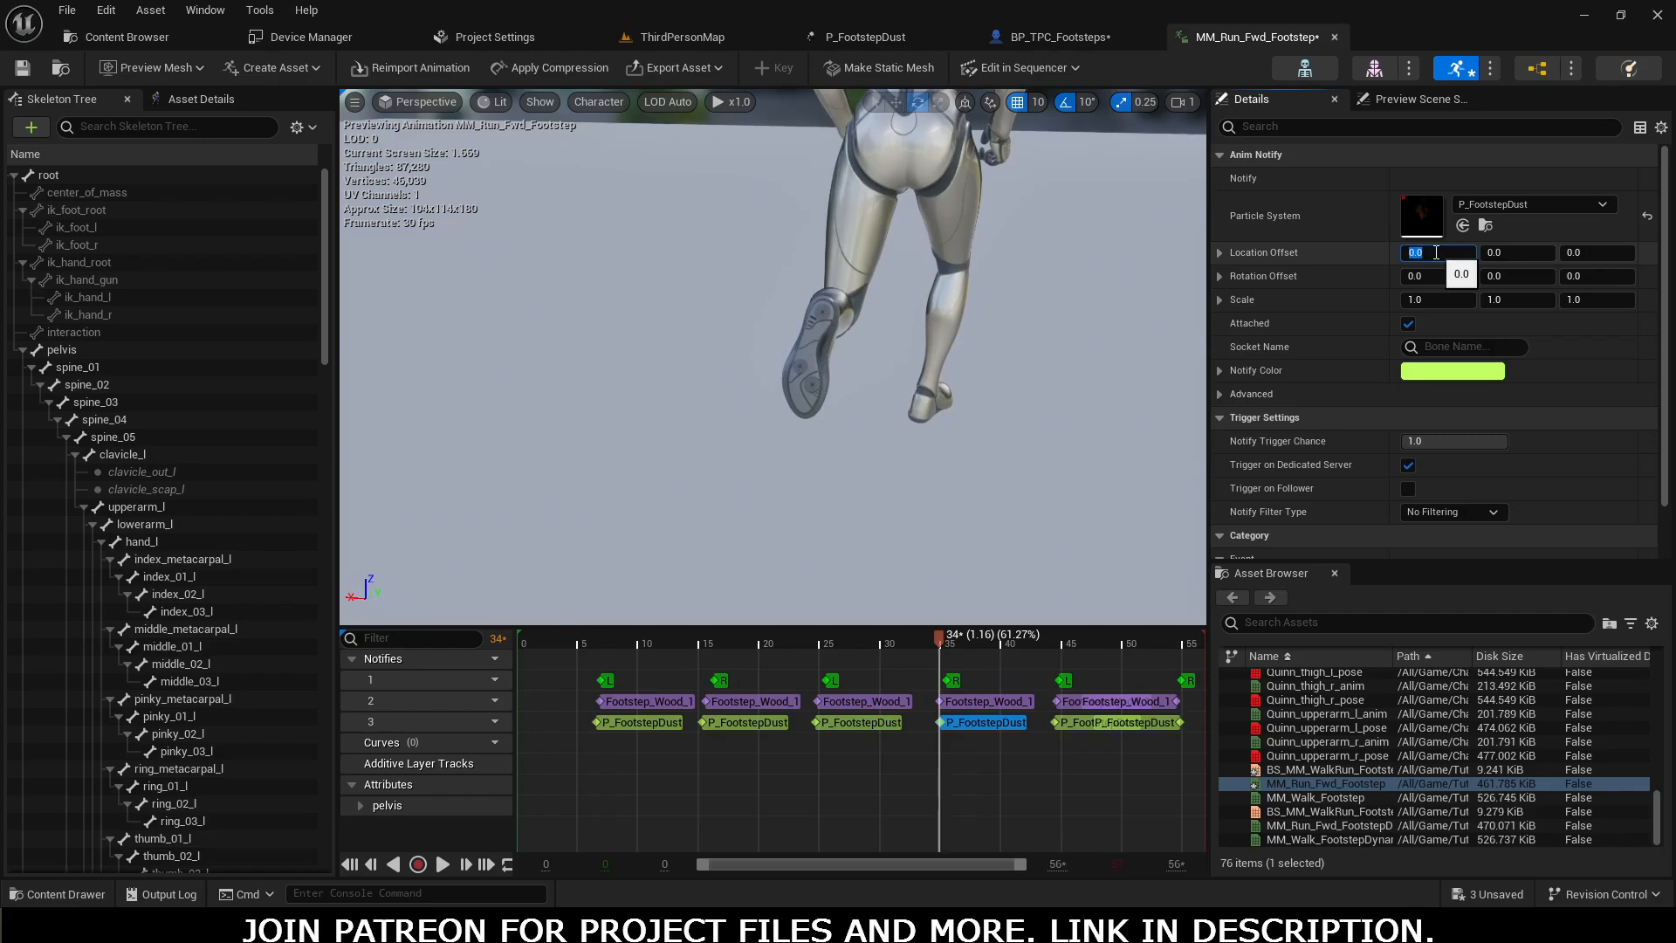
{"action": "left_click", "coordinate": [1075, 723]}
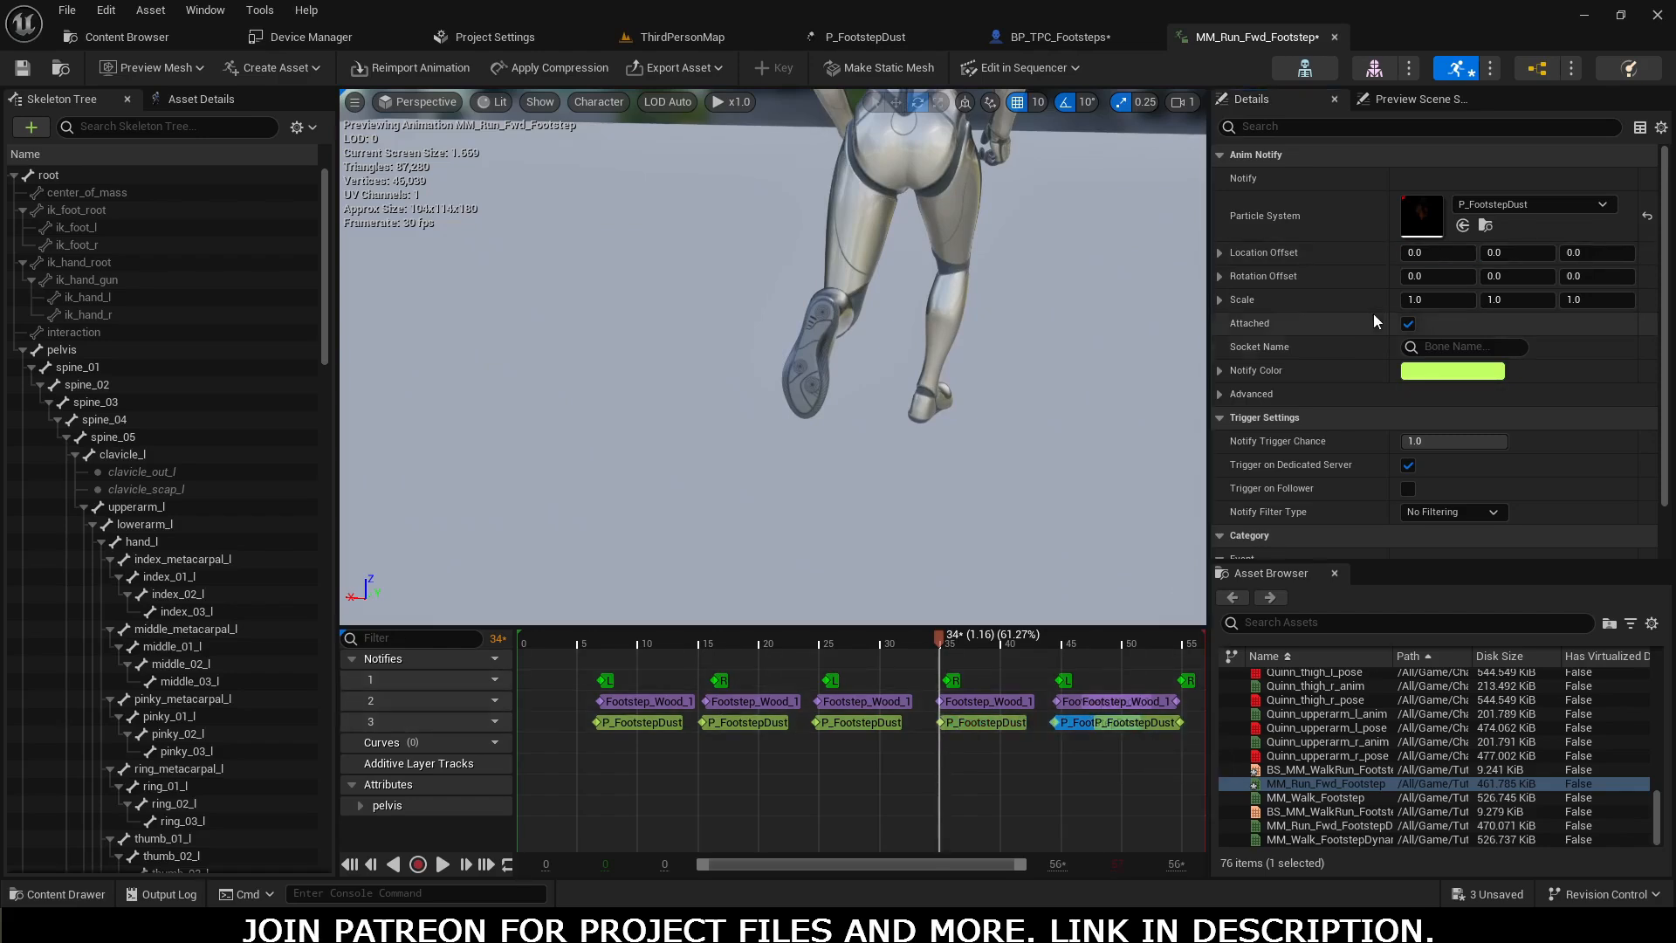
{"action": "left_click", "coordinate": [1432, 253]}
{"action": "type", "text": "15"}
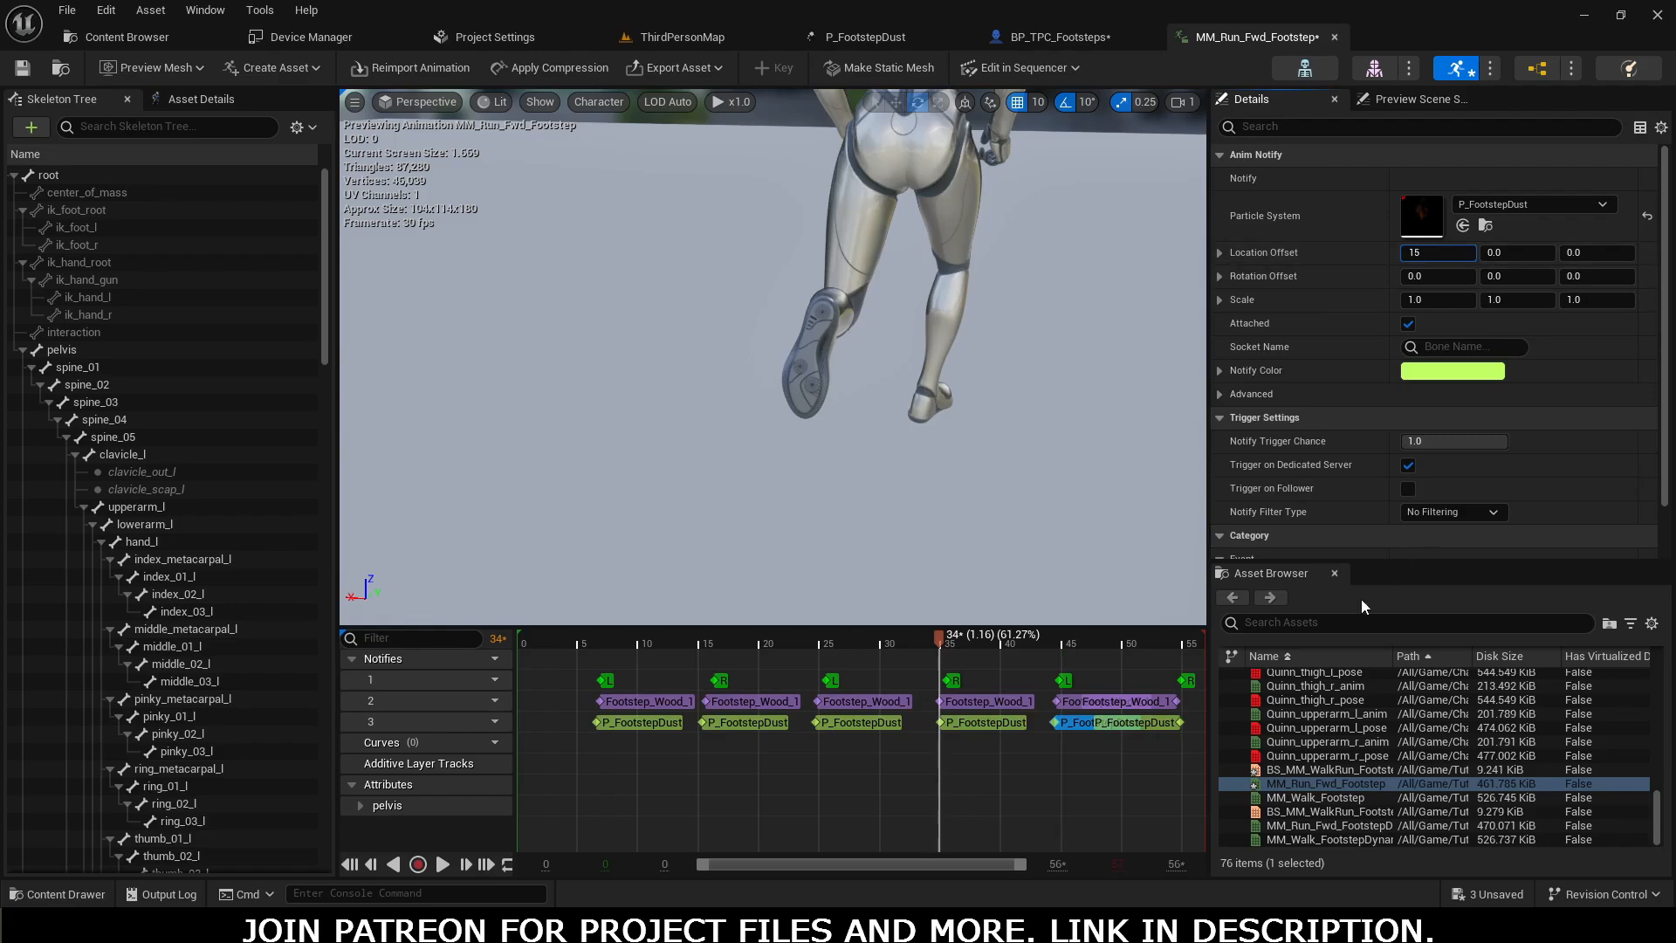
Step: Set the X location offset of the last P_FootstepDust notify to -12
{"action": "left_click", "coordinate": [1171, 725]}
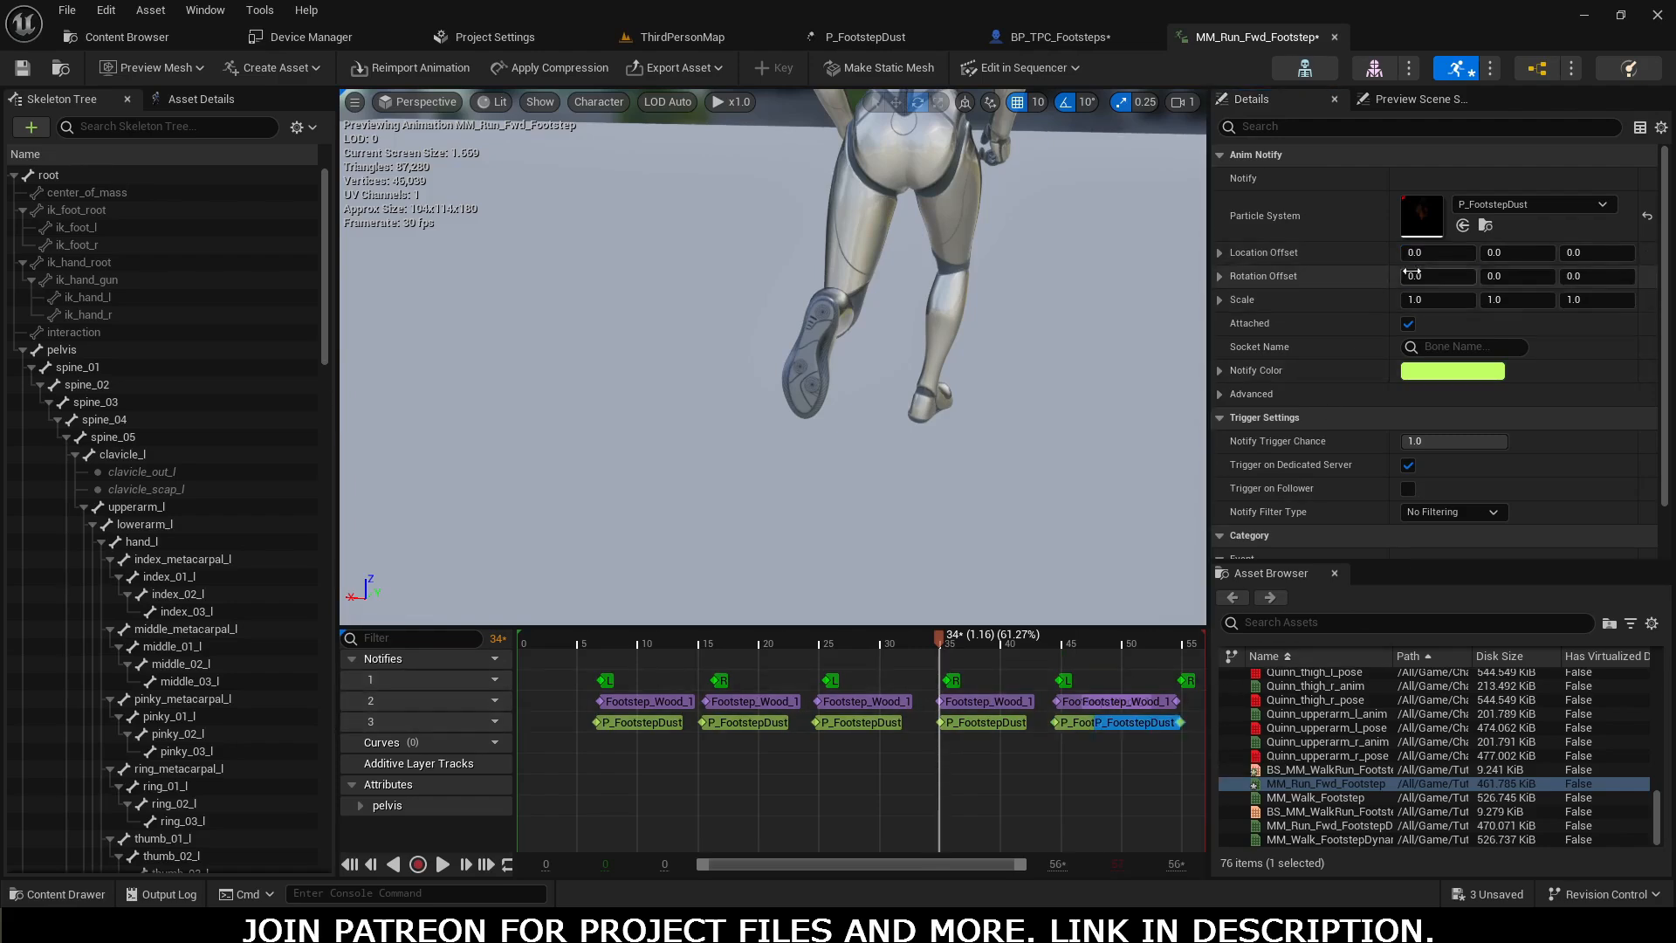
{"action": "left_click", "coordinate": [1436, 252]}
{"action": "type", "text": "-1"}
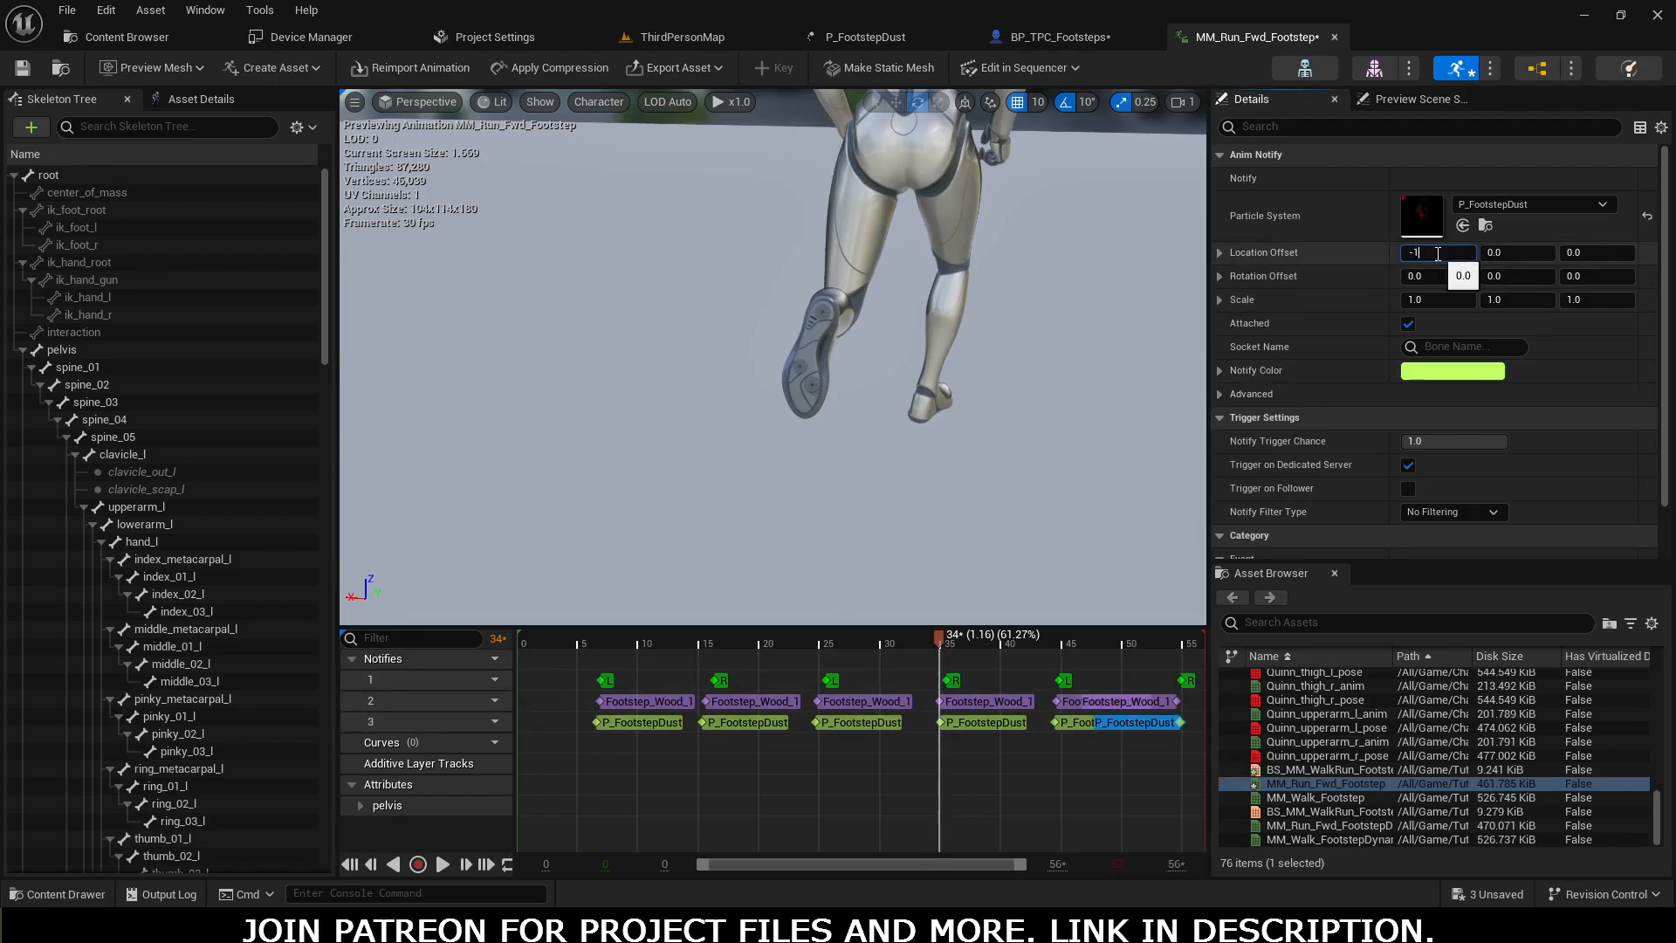
{"action": "type", "text": "2"}
{"action": "key", "text": "Return"}
Step: Preview the run animation, and play-test ThirdPersonMap by running the character forward to check the dust alignment with the feet
{"action": "left_click", "coordinate": [442, 865]}
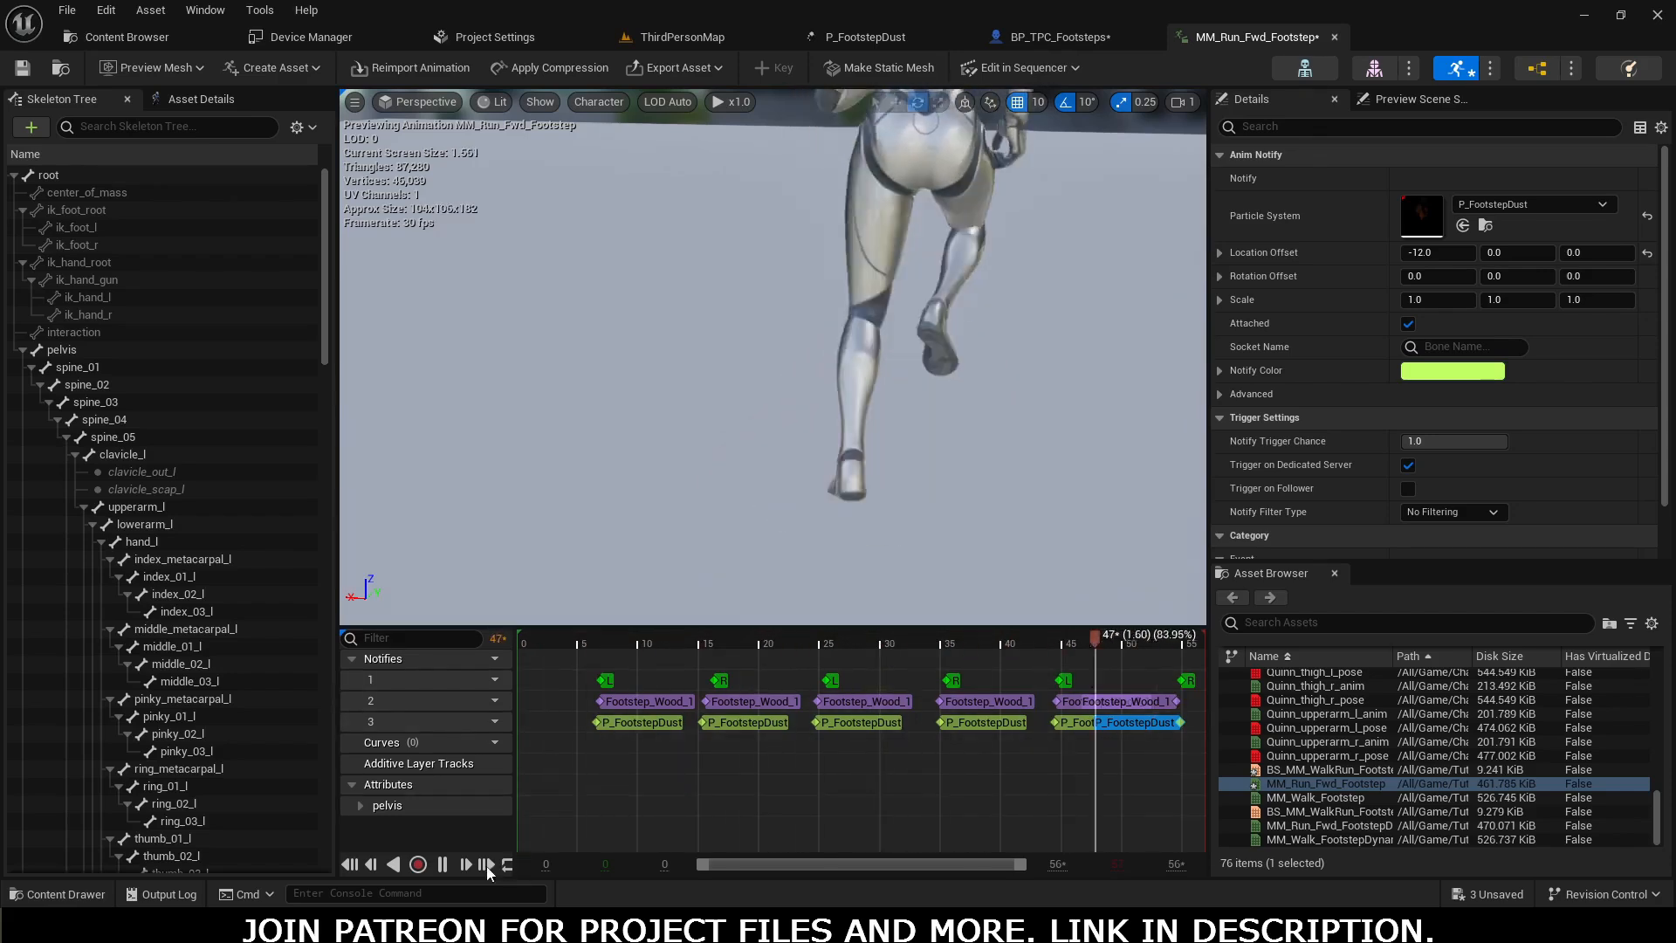
{"action": "left_click", "coordinate": [682, 37]}
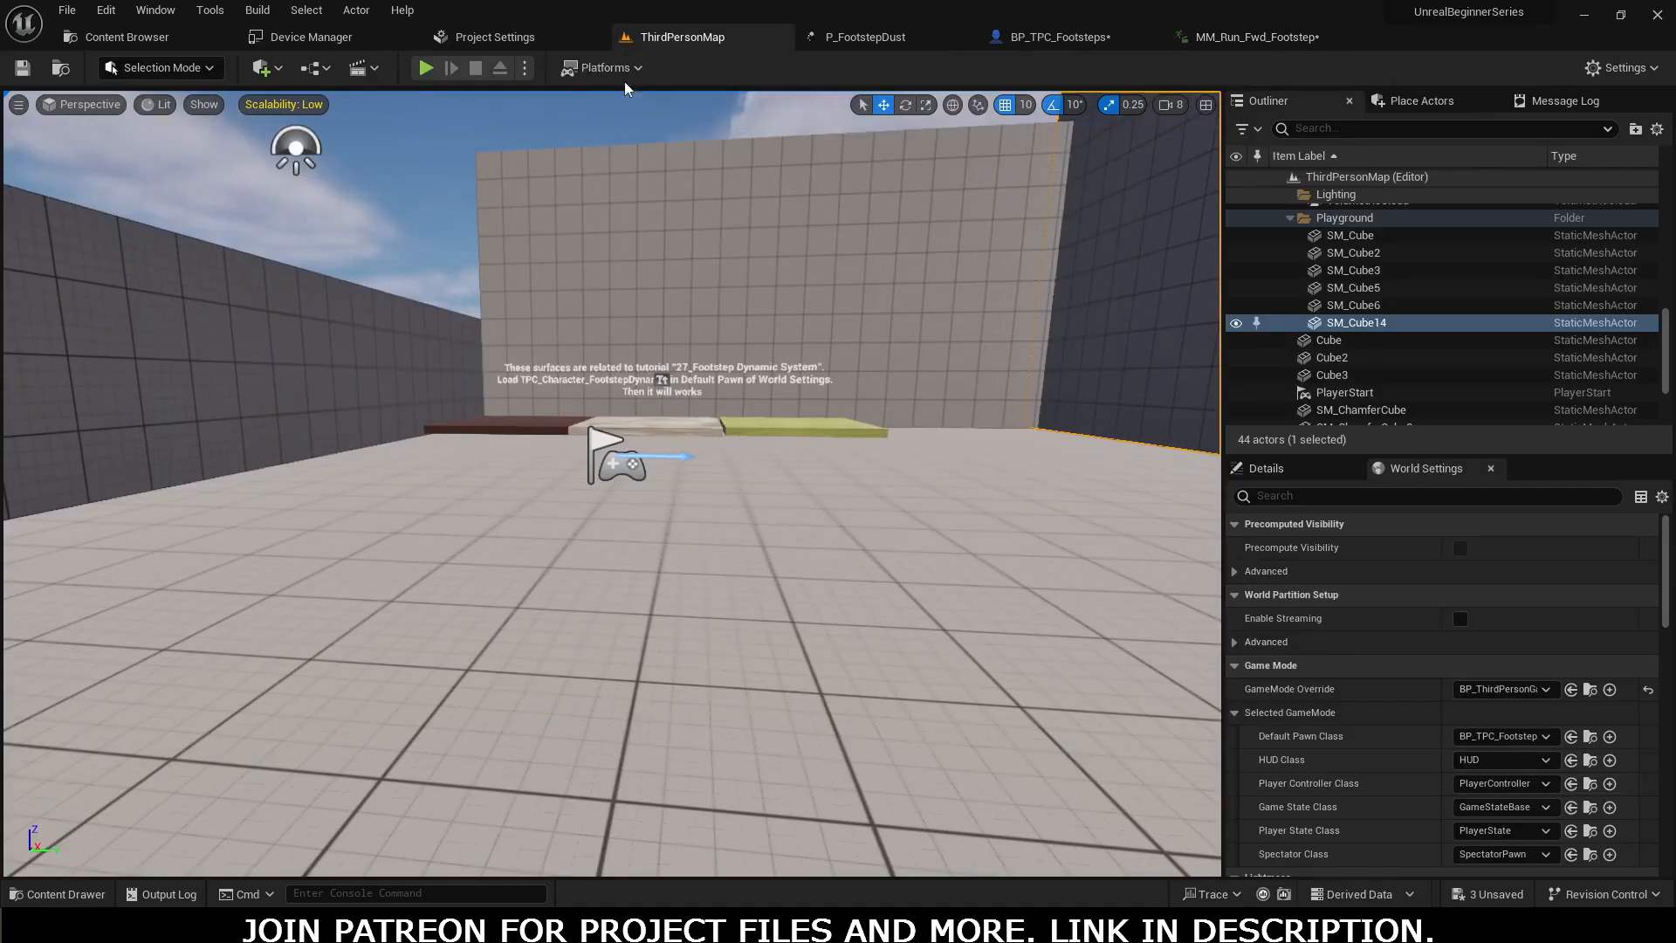
{"action": "left_click", "coordinate": [426, 68]}
{"action": "key", "text": "w"}
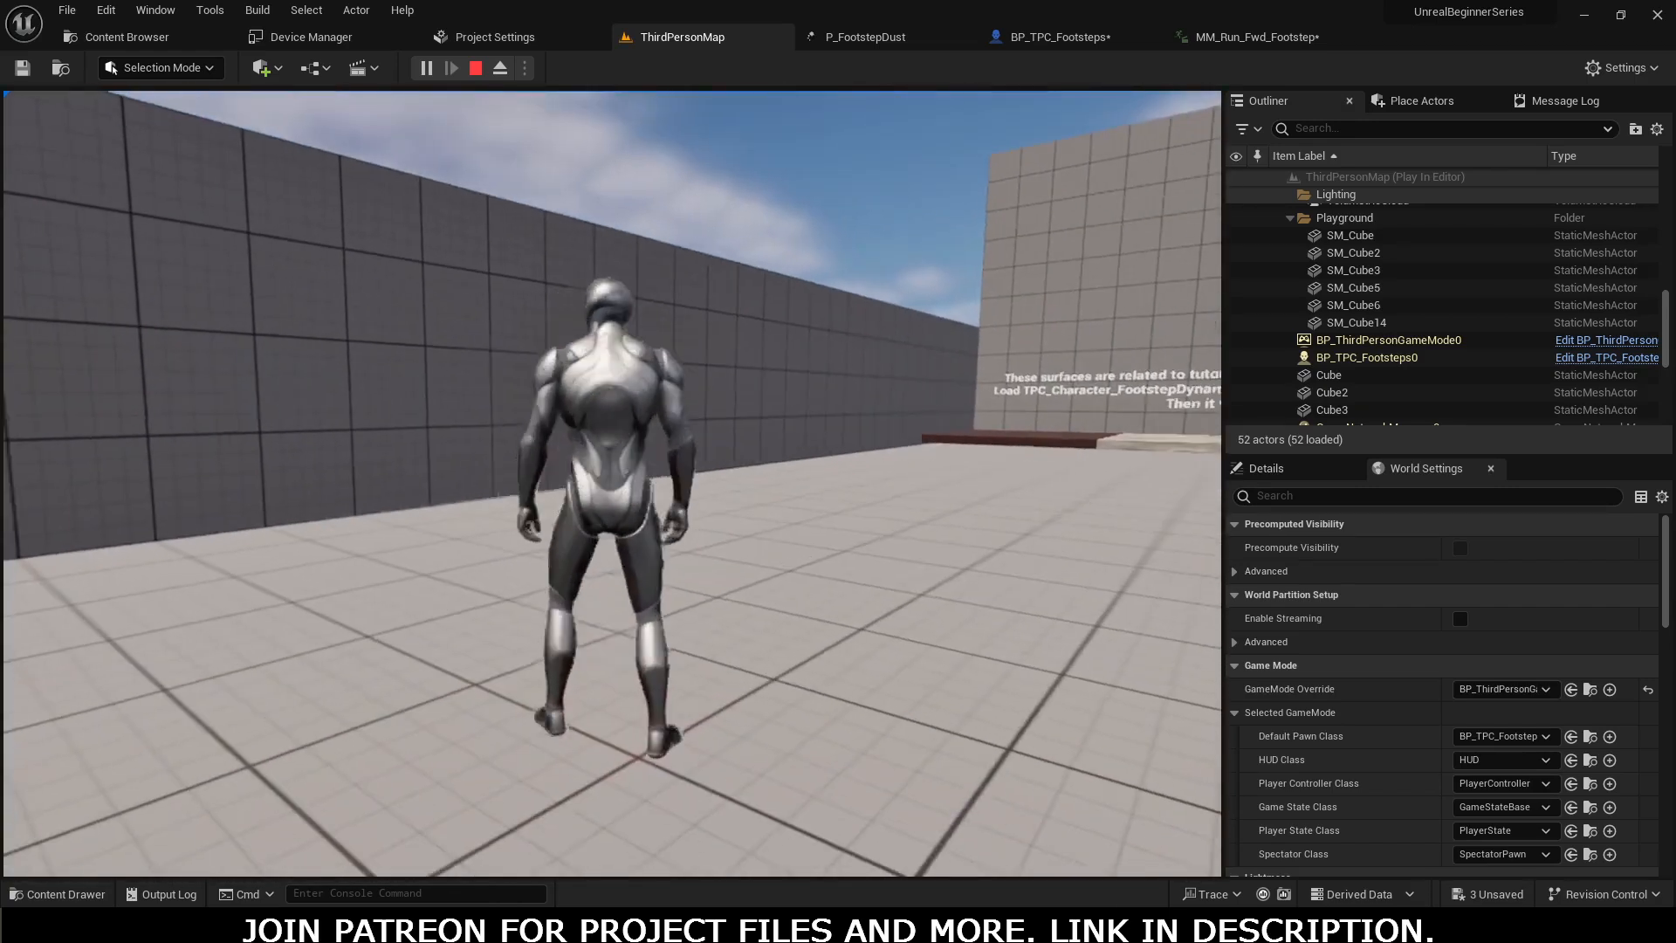
{"action": "key", "text": "w"}
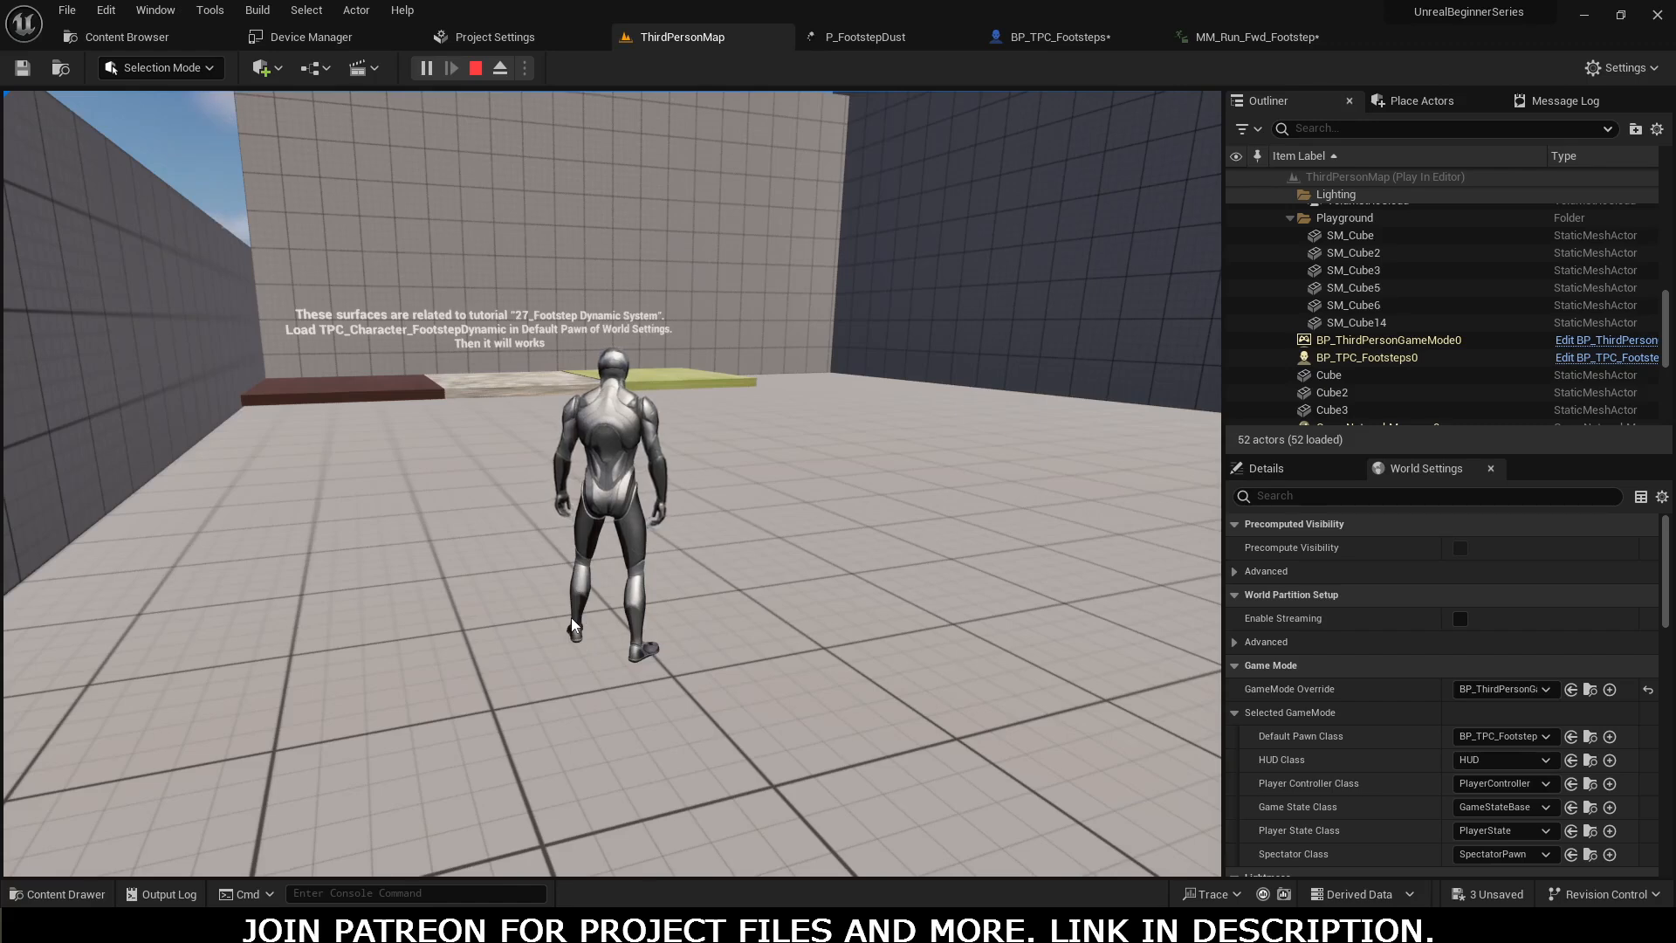
{"action": "left_click", "coordinate": [572, 657]}
{"action": "key", "text": "w"}
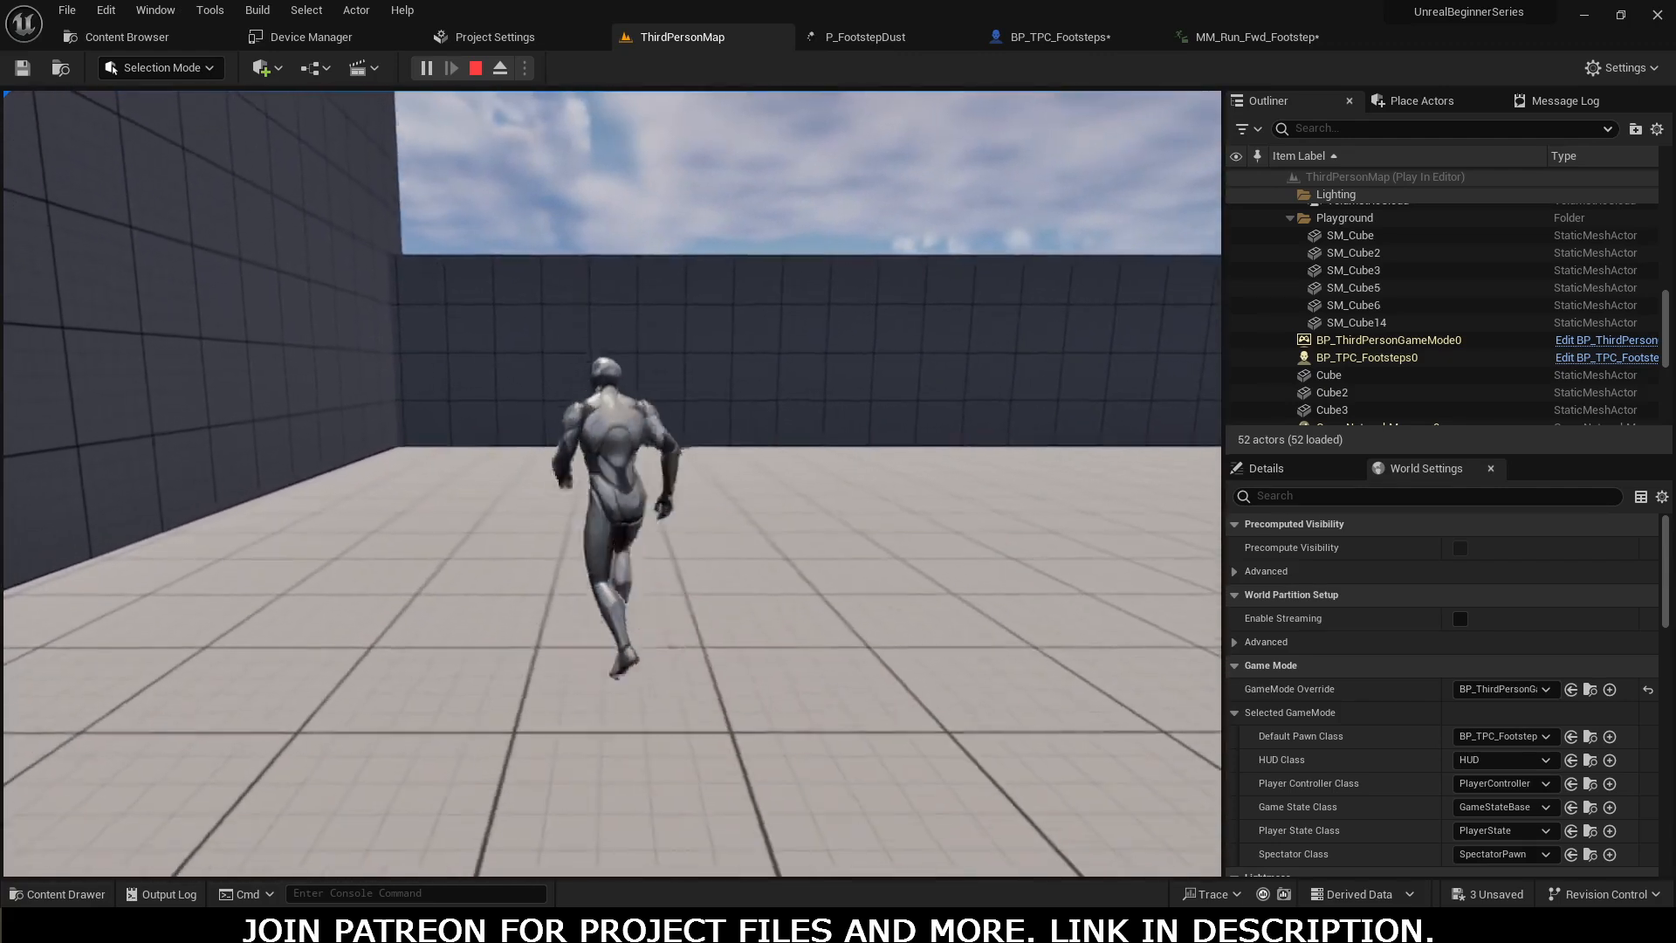
{"action": "key", "text": "w"}
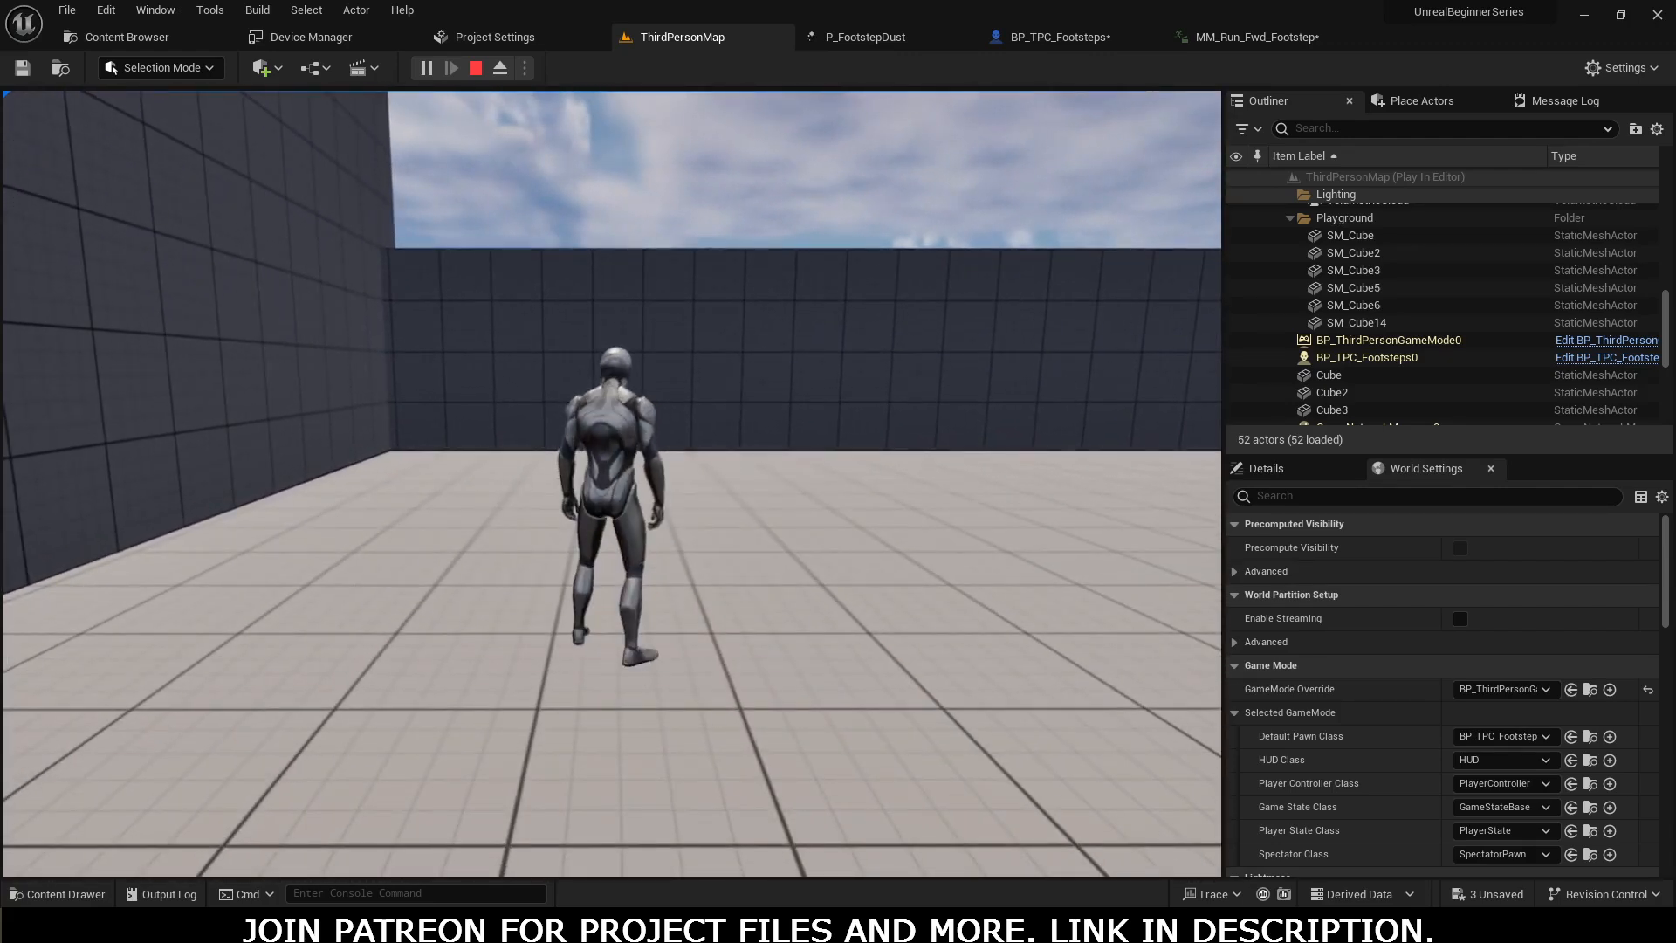